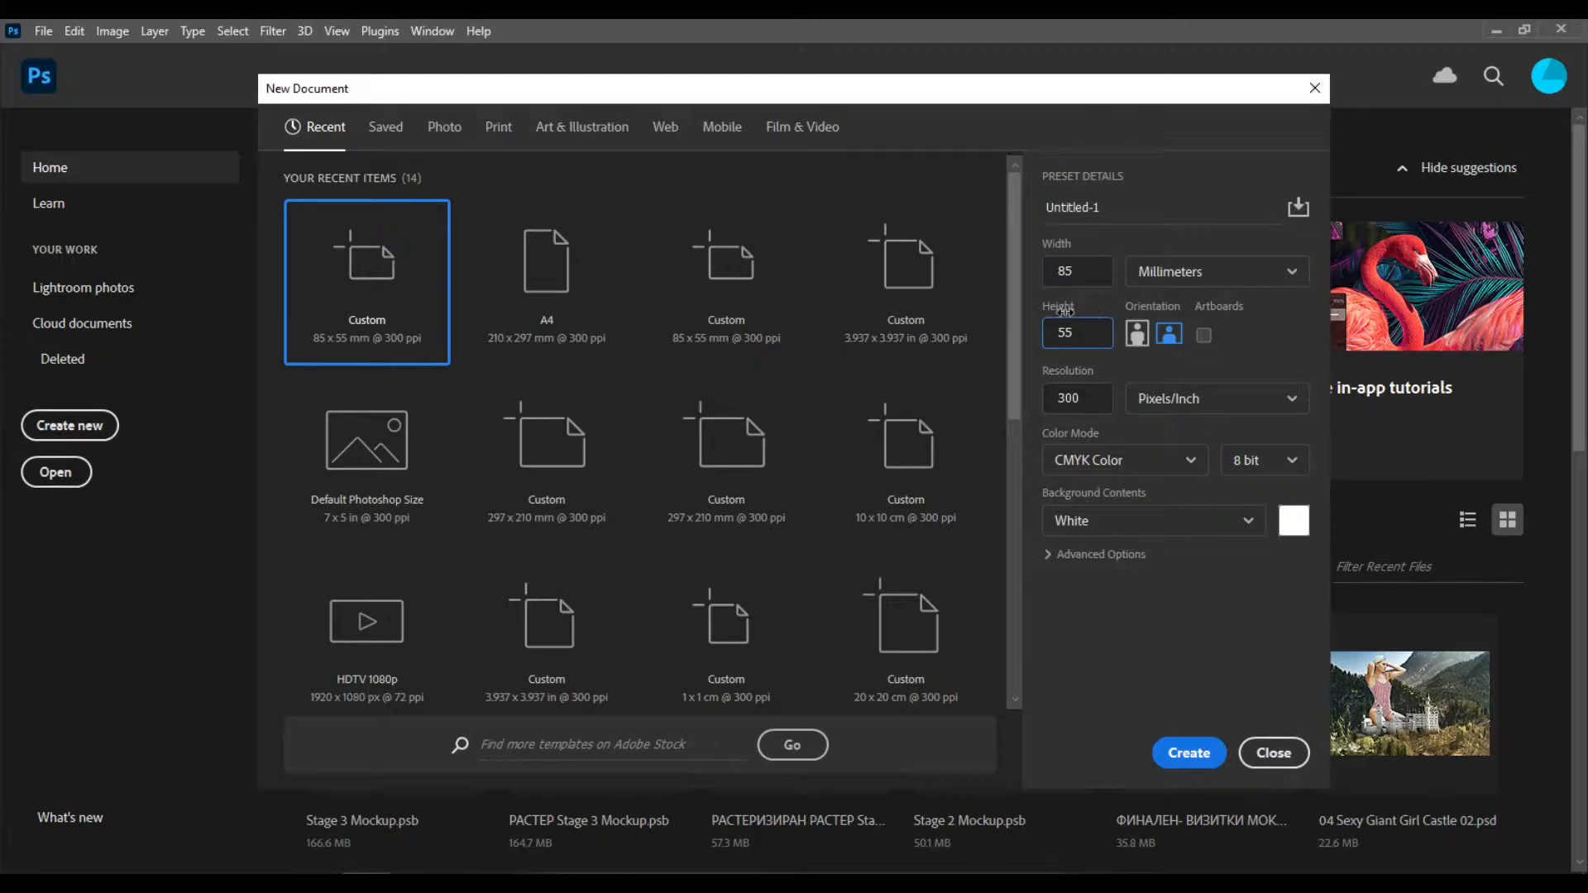
- Create a new 85 x 55 mm CMYK document at 300 pixels/inch
{"action": "left_click", "coordinate": [1085, 407]}
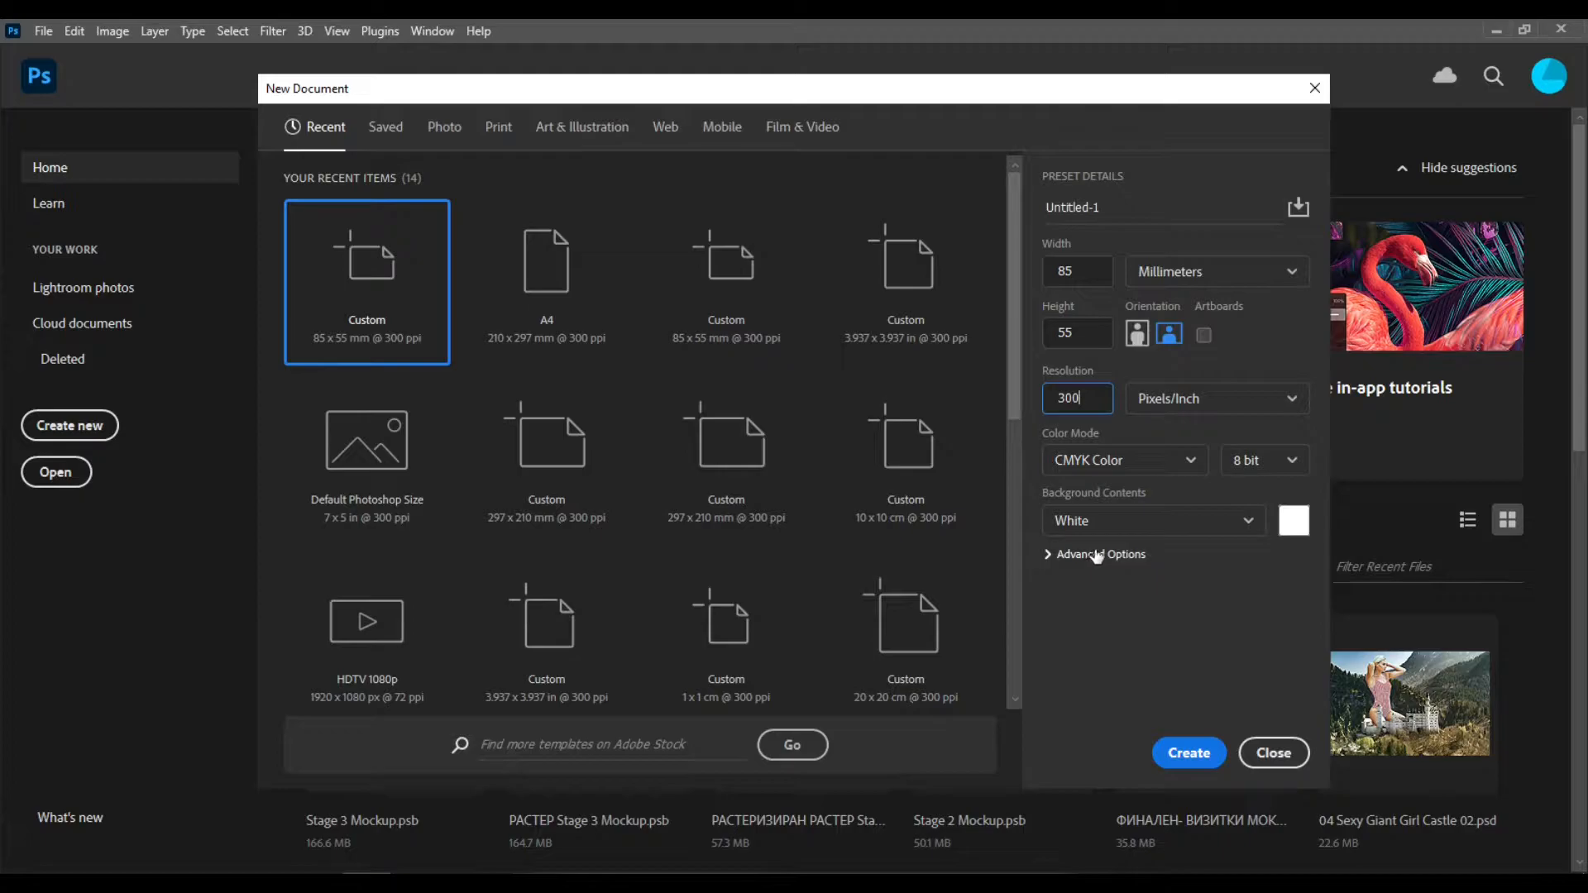
{"action": "left_click", "coordinate": [1185, 757]}
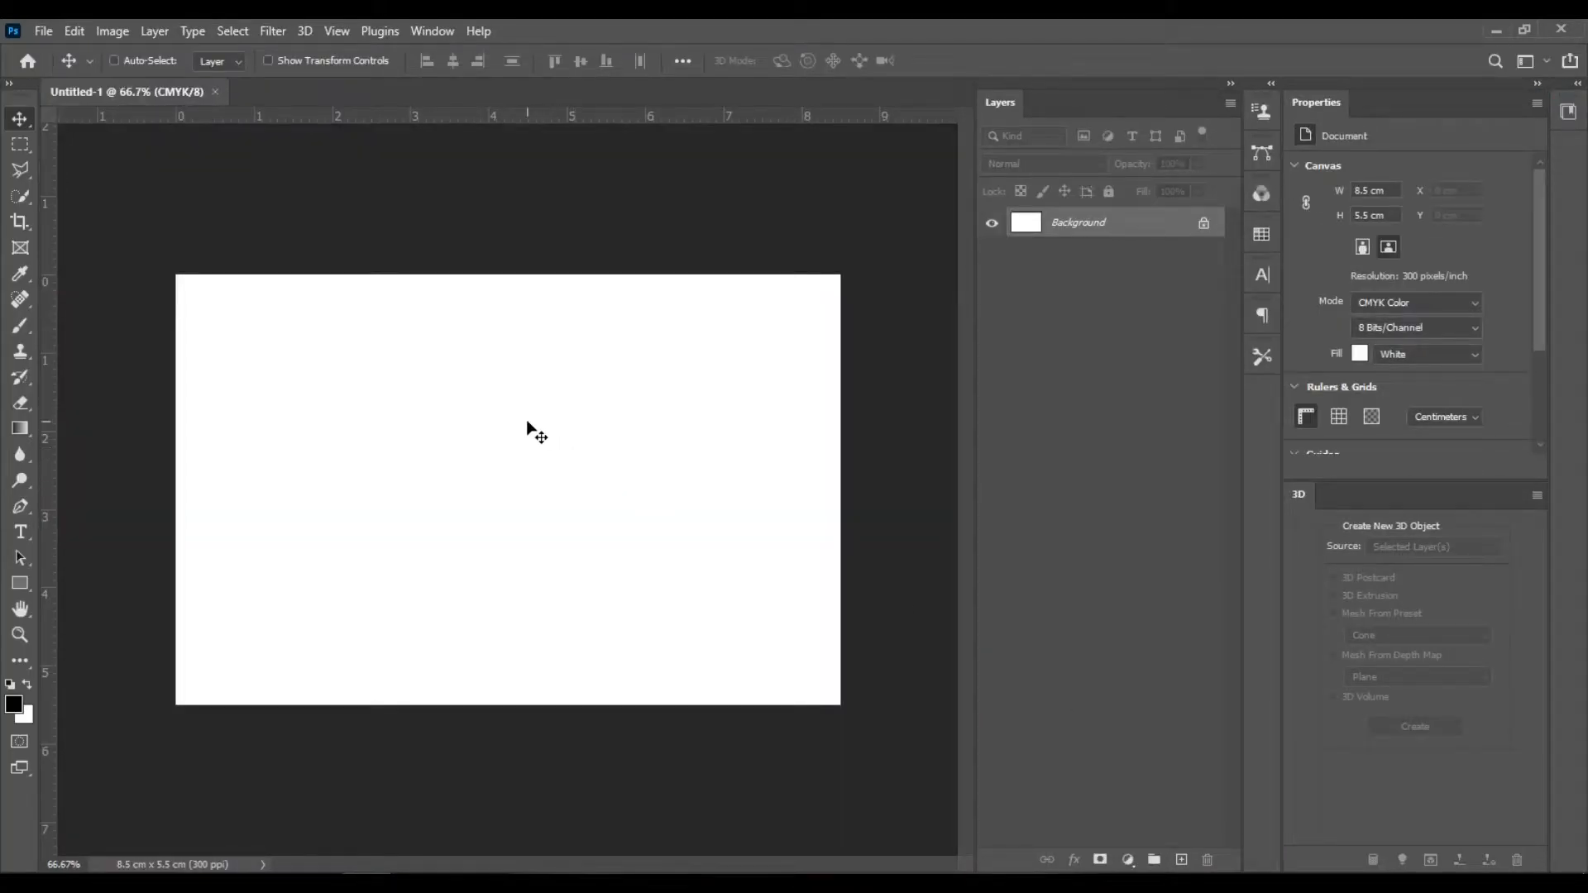
- Create a second document from the same 85 x 55 mm, 300 ppi preset
{"action": "right_click", "coordinate": [160, 100]}
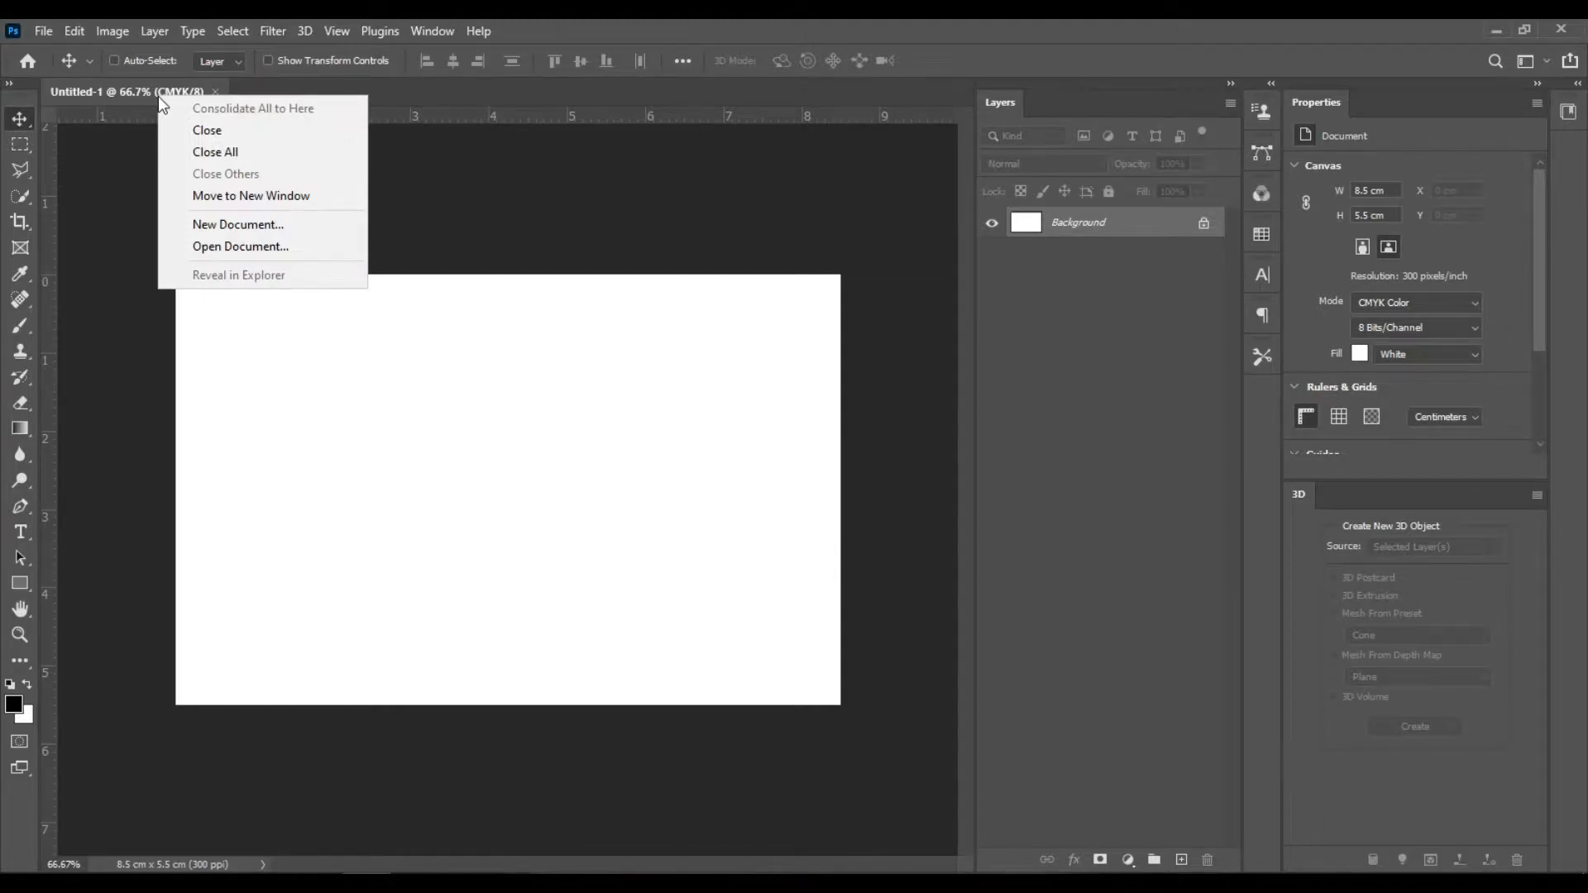
{"action": "left_click", "coordinate": [267, 229]}
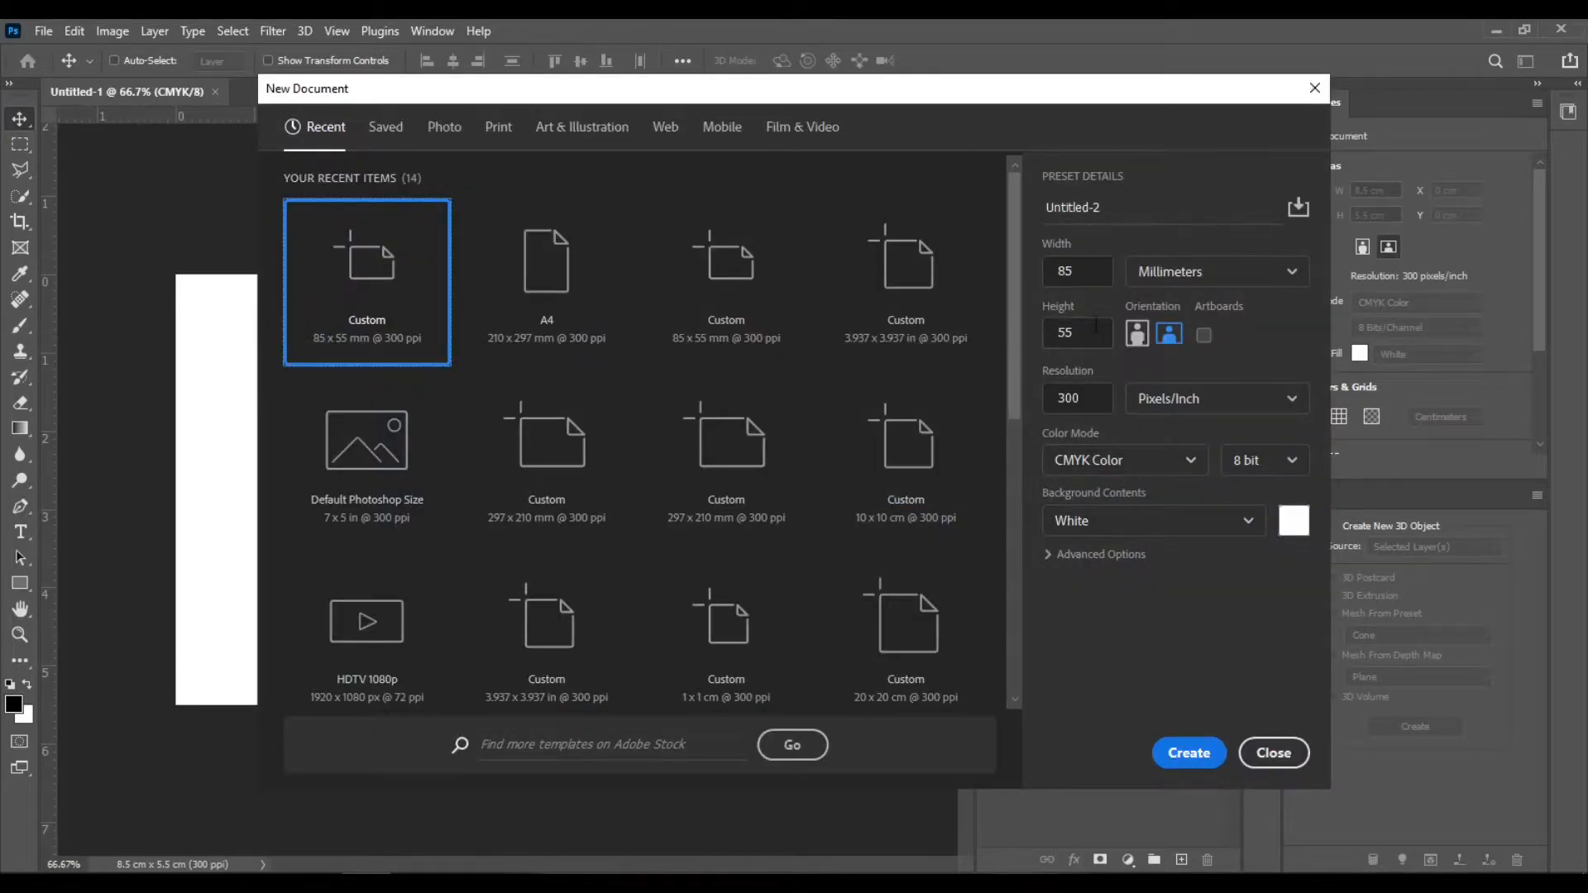
{"action": "left_click", "coordinate": [1209, 756]}
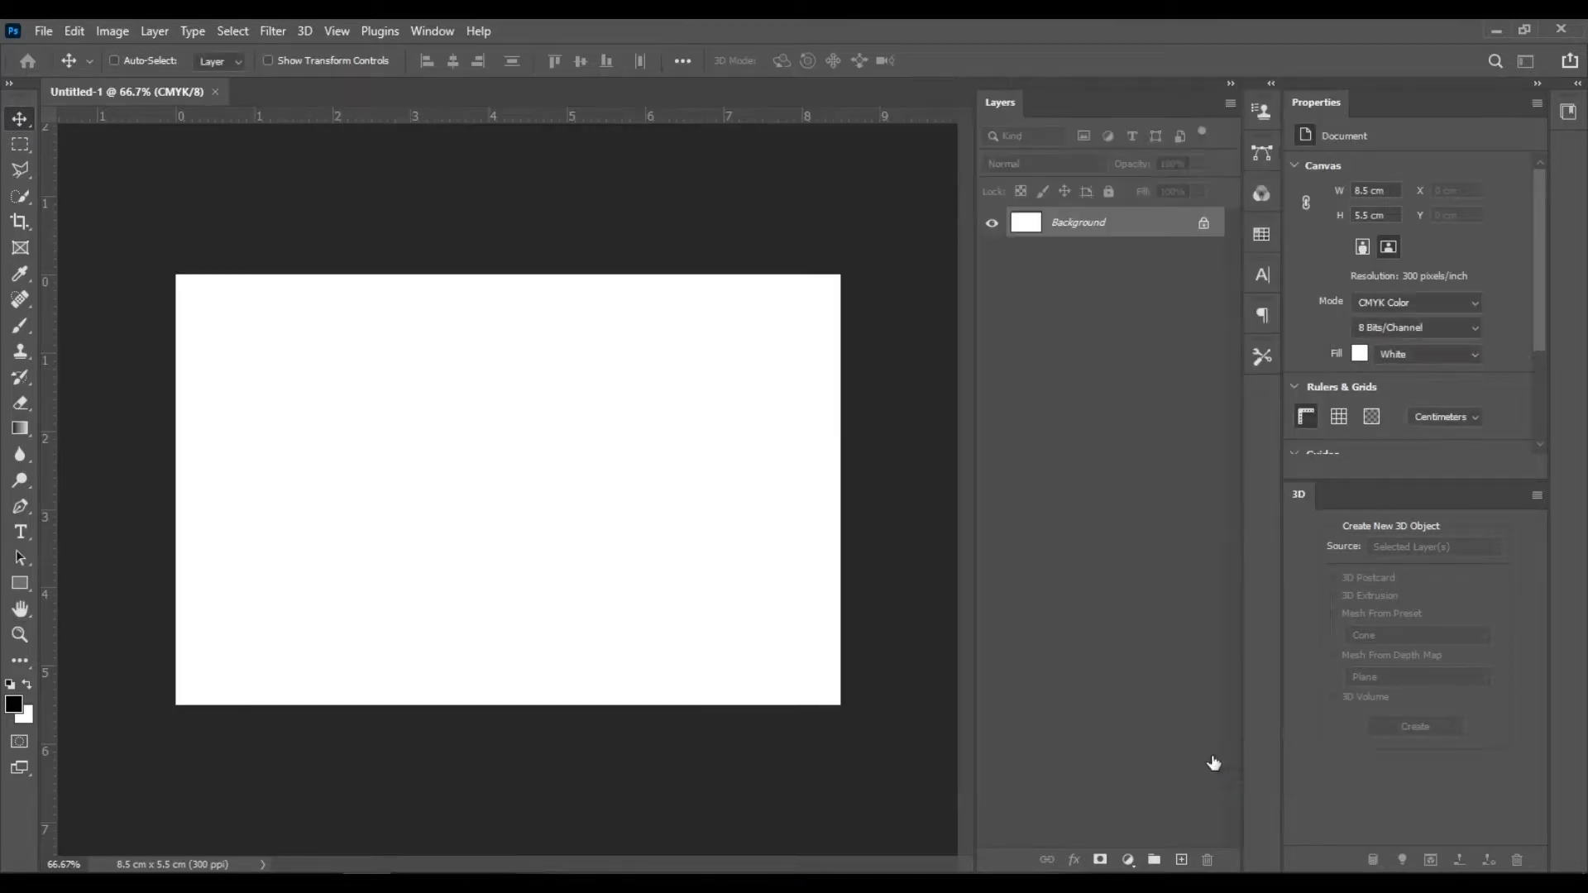
- Arrange the two open documents two-up, stacked one above the other
{"action": "left_click", "coordinate": [426, 33]}
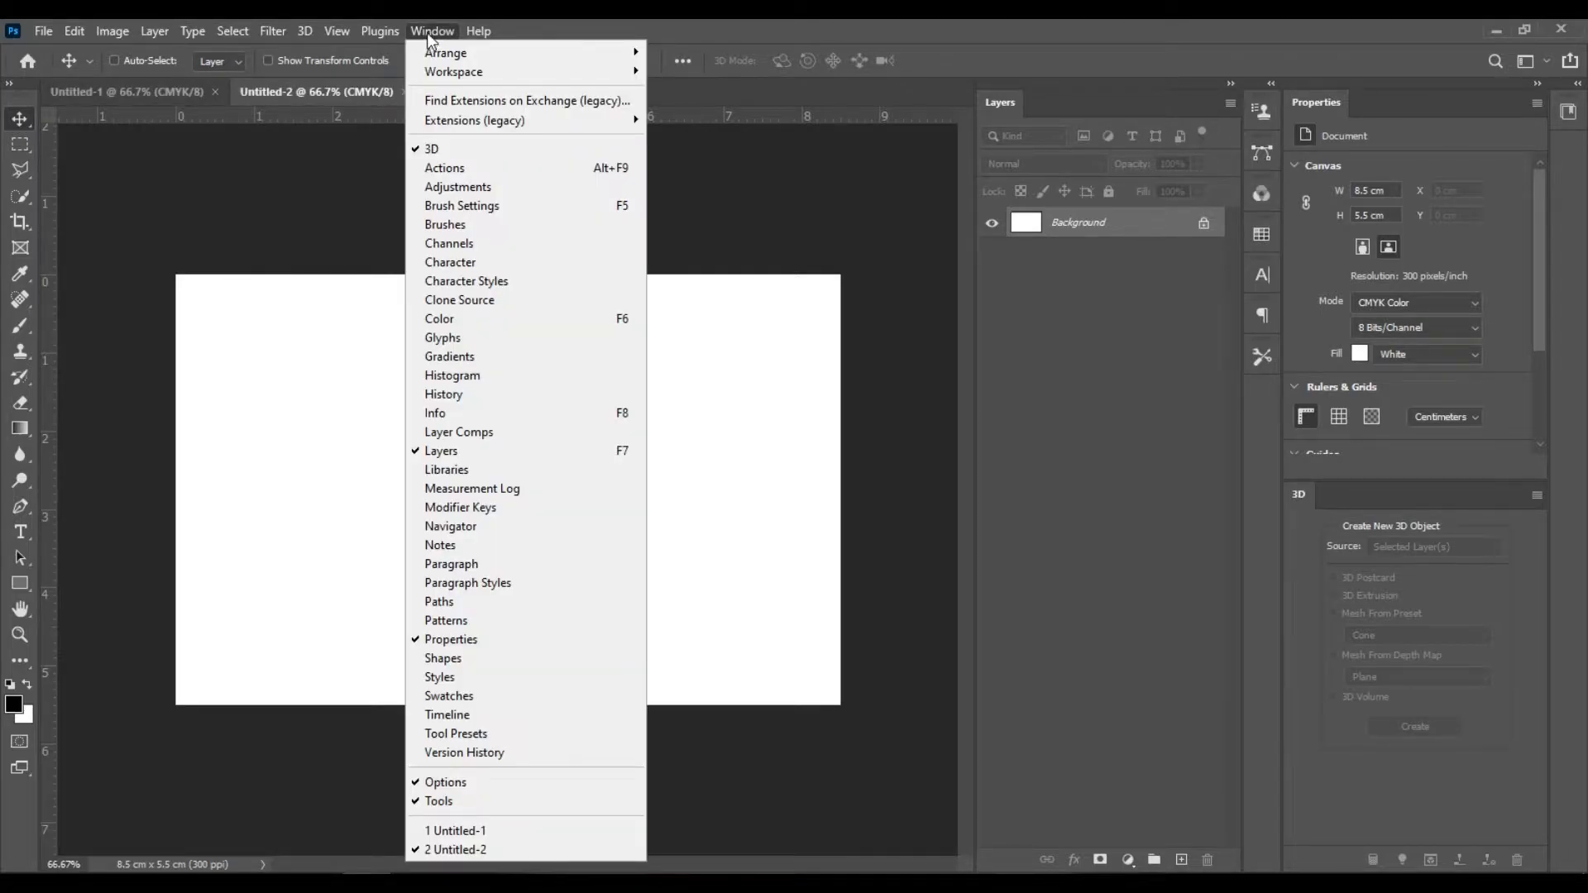
{"action": "mouse_move", "coordinate": [451, 53]}
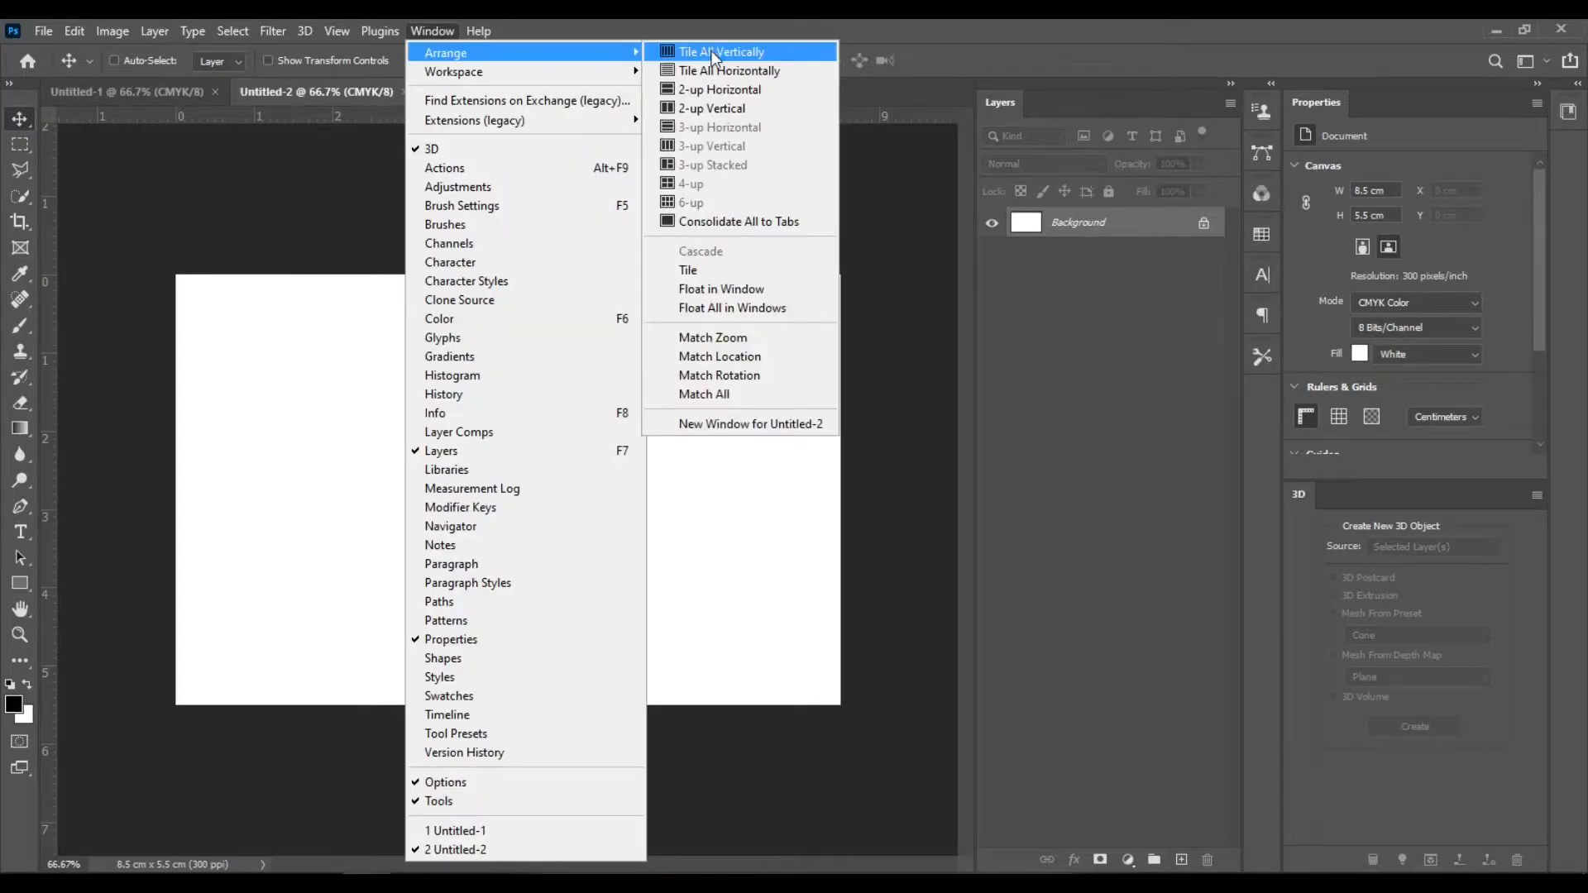
{"action": "left_click", "coordinate": [783, 96]}
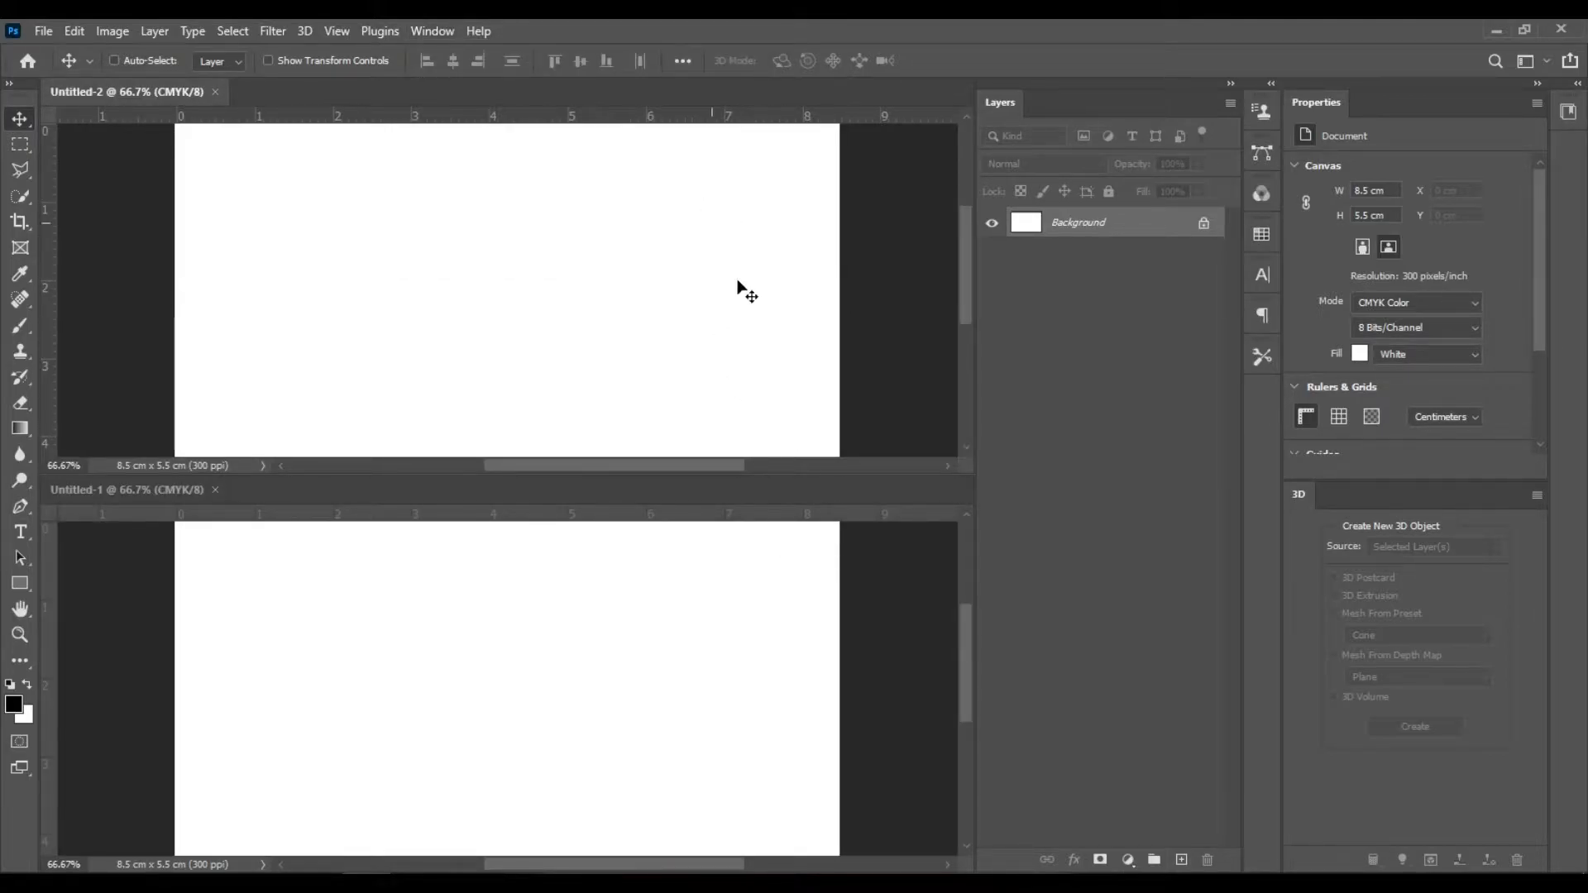
- Fit the upper document on screen and match the zoom of both documents
{"action": "key", "text": "ctrl+0"}
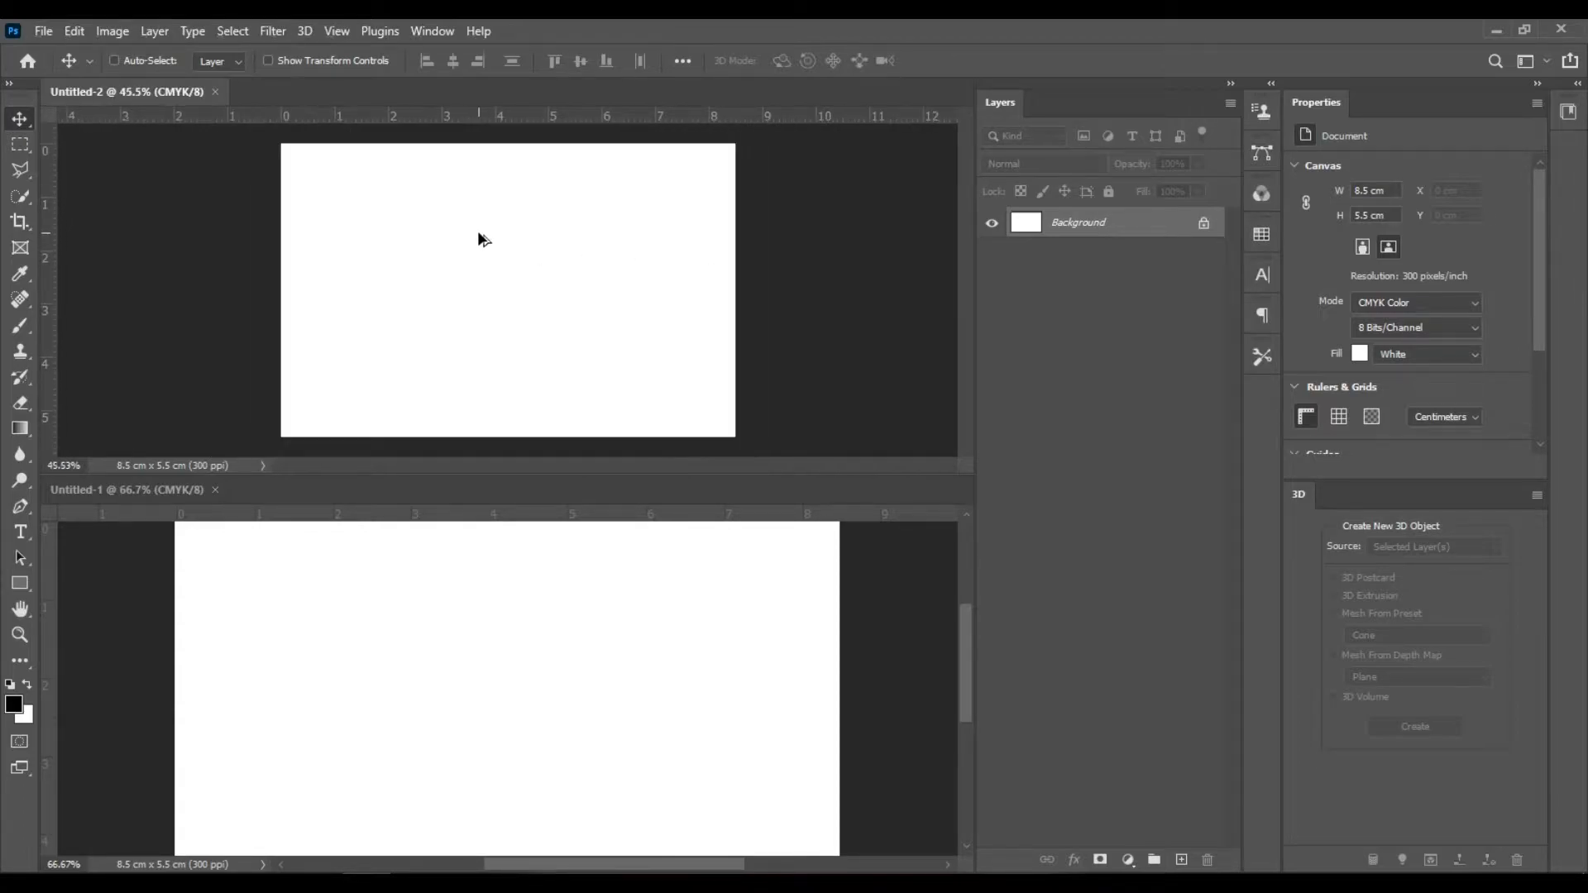
{"action": "left_click", "coordinate": [425, 27]}
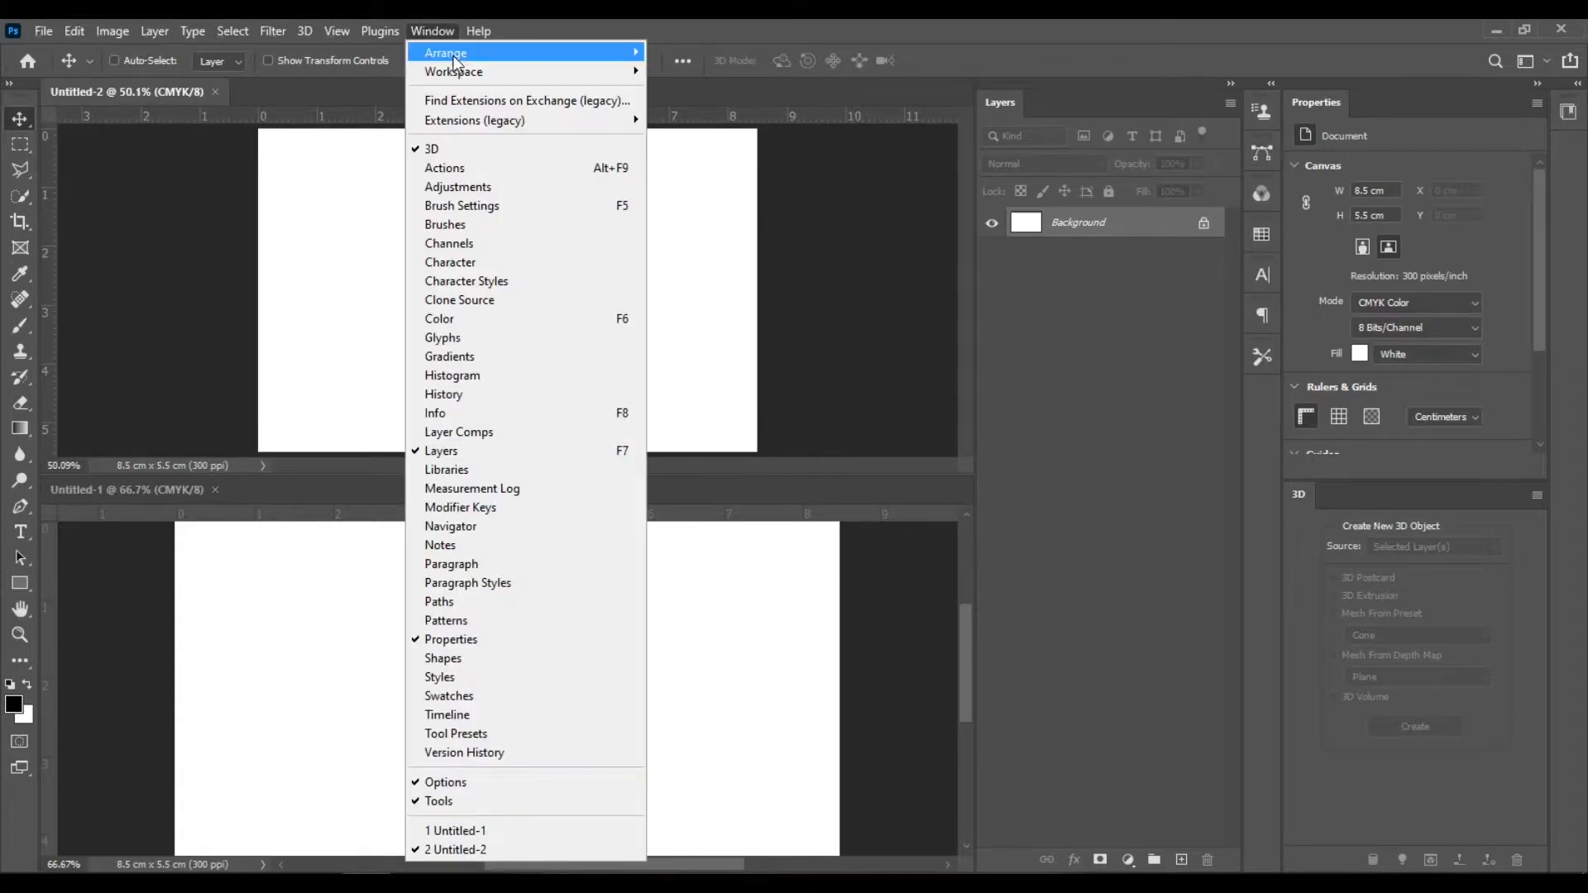
{"action": "mouse_move", "coordinate": [531, 56]}
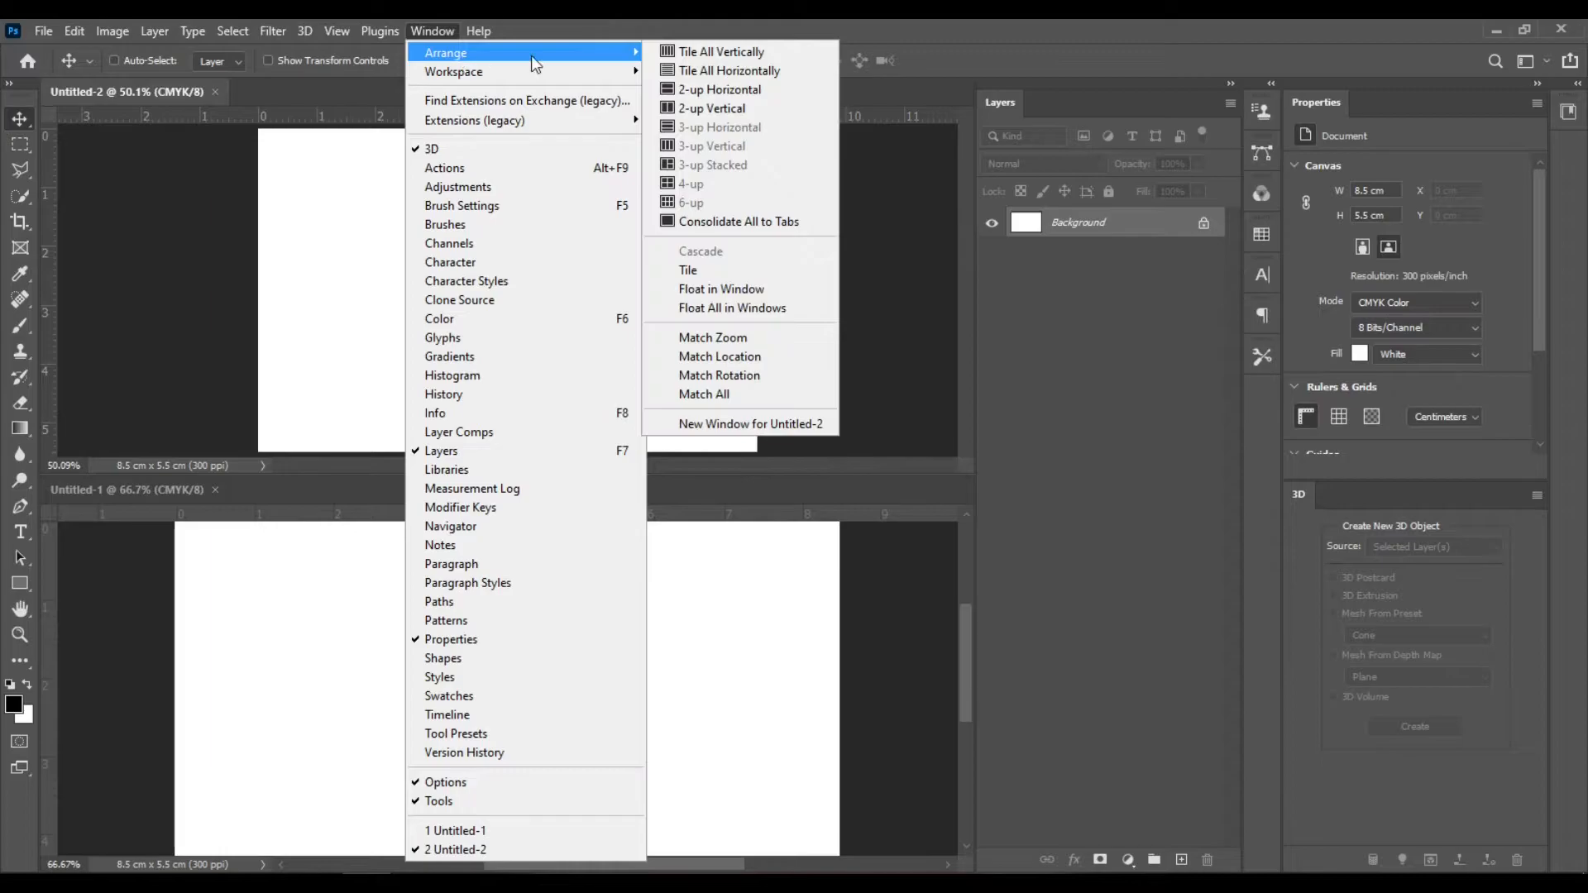
{"action": "left_click", "coordinate": [799, 336]}
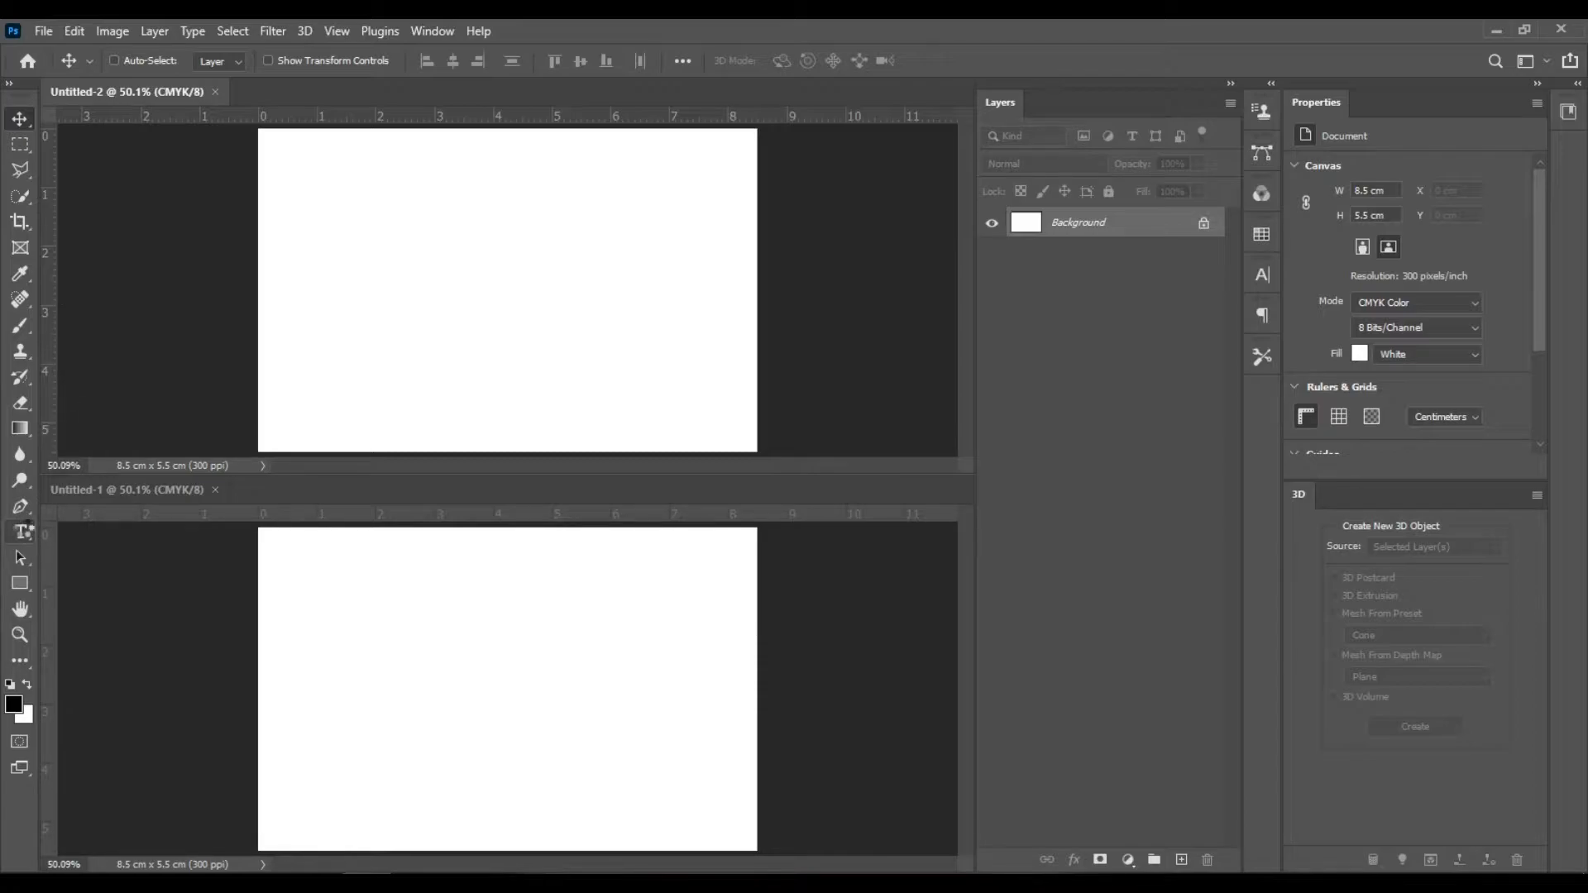
- Add a text layer with the cardholder's full name near the upper middle of the upper card
{"action": "left_click", "coordinate": [22, 532]}
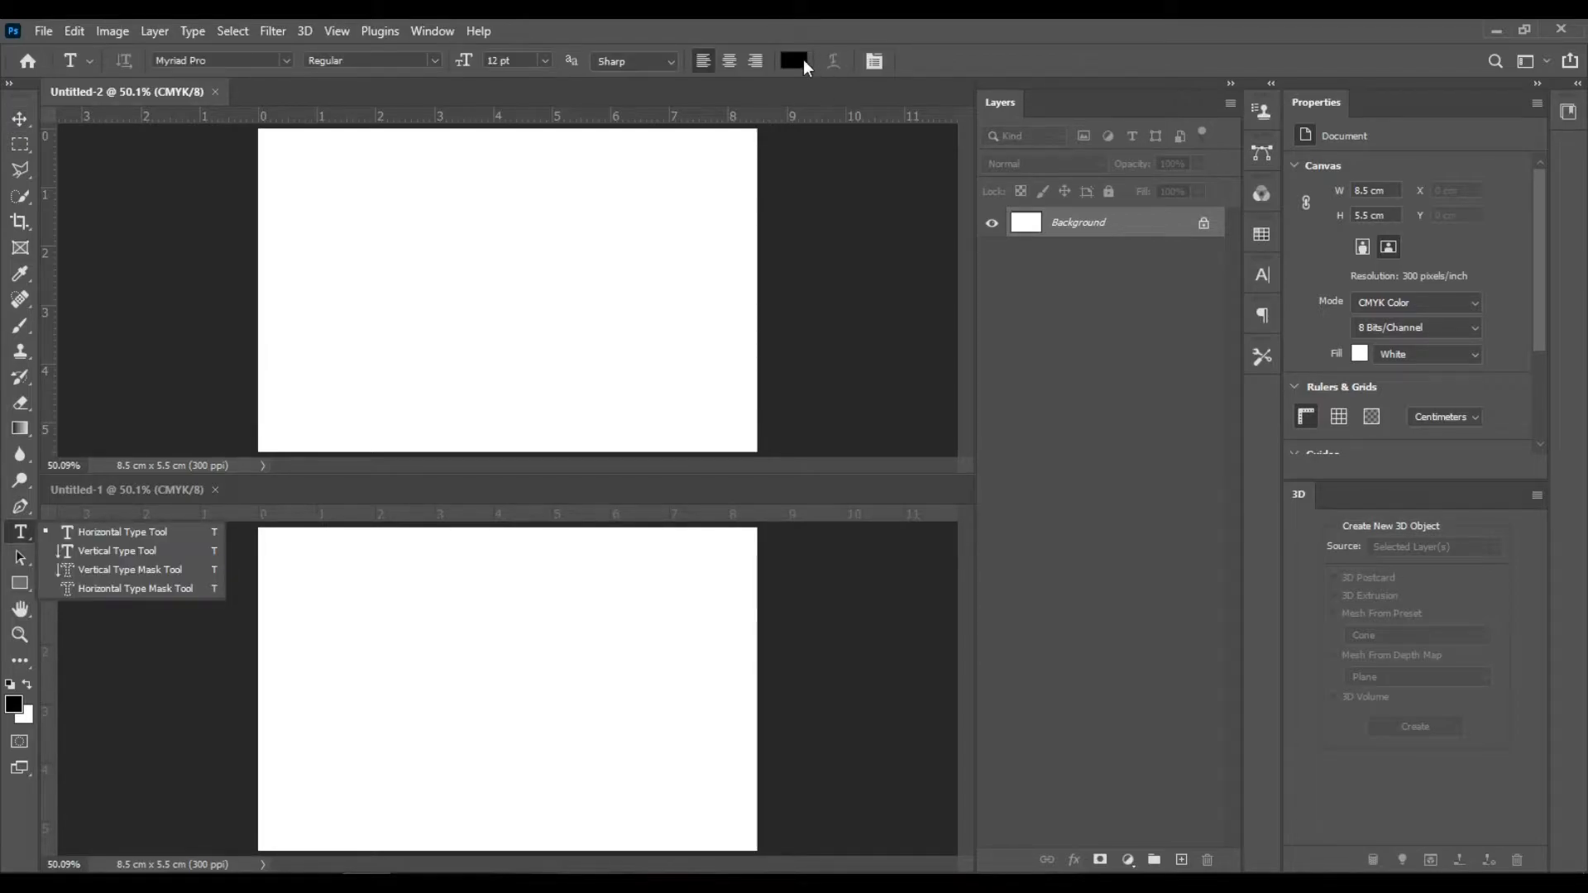
{"action": "left_click", "coordinate": [796, 28]}
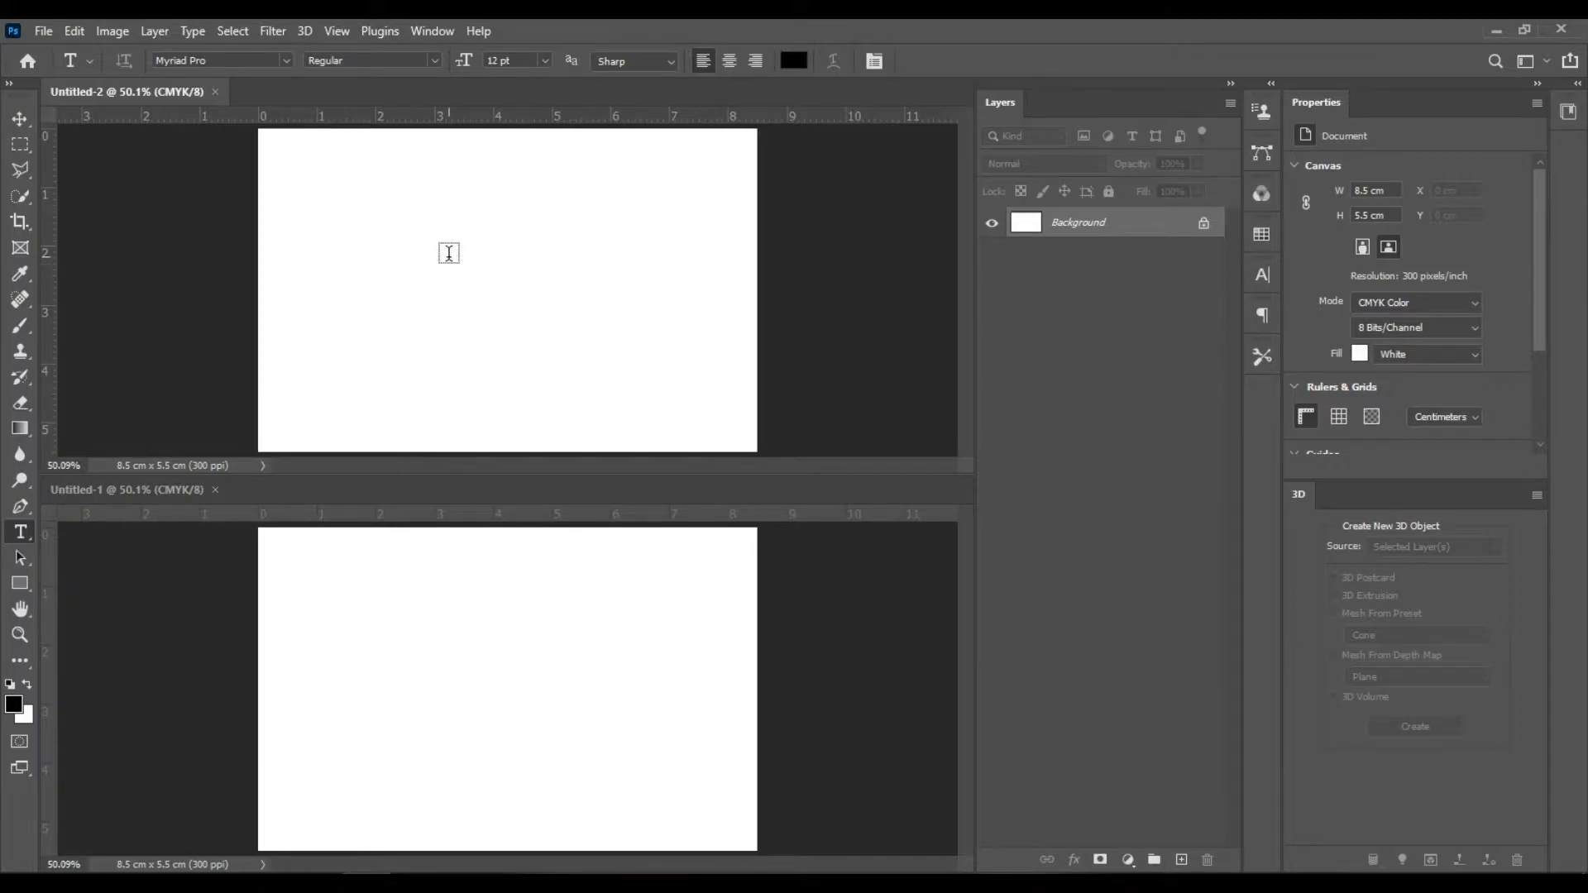
{"action": "left_click", "coordinate": [442, 271]}
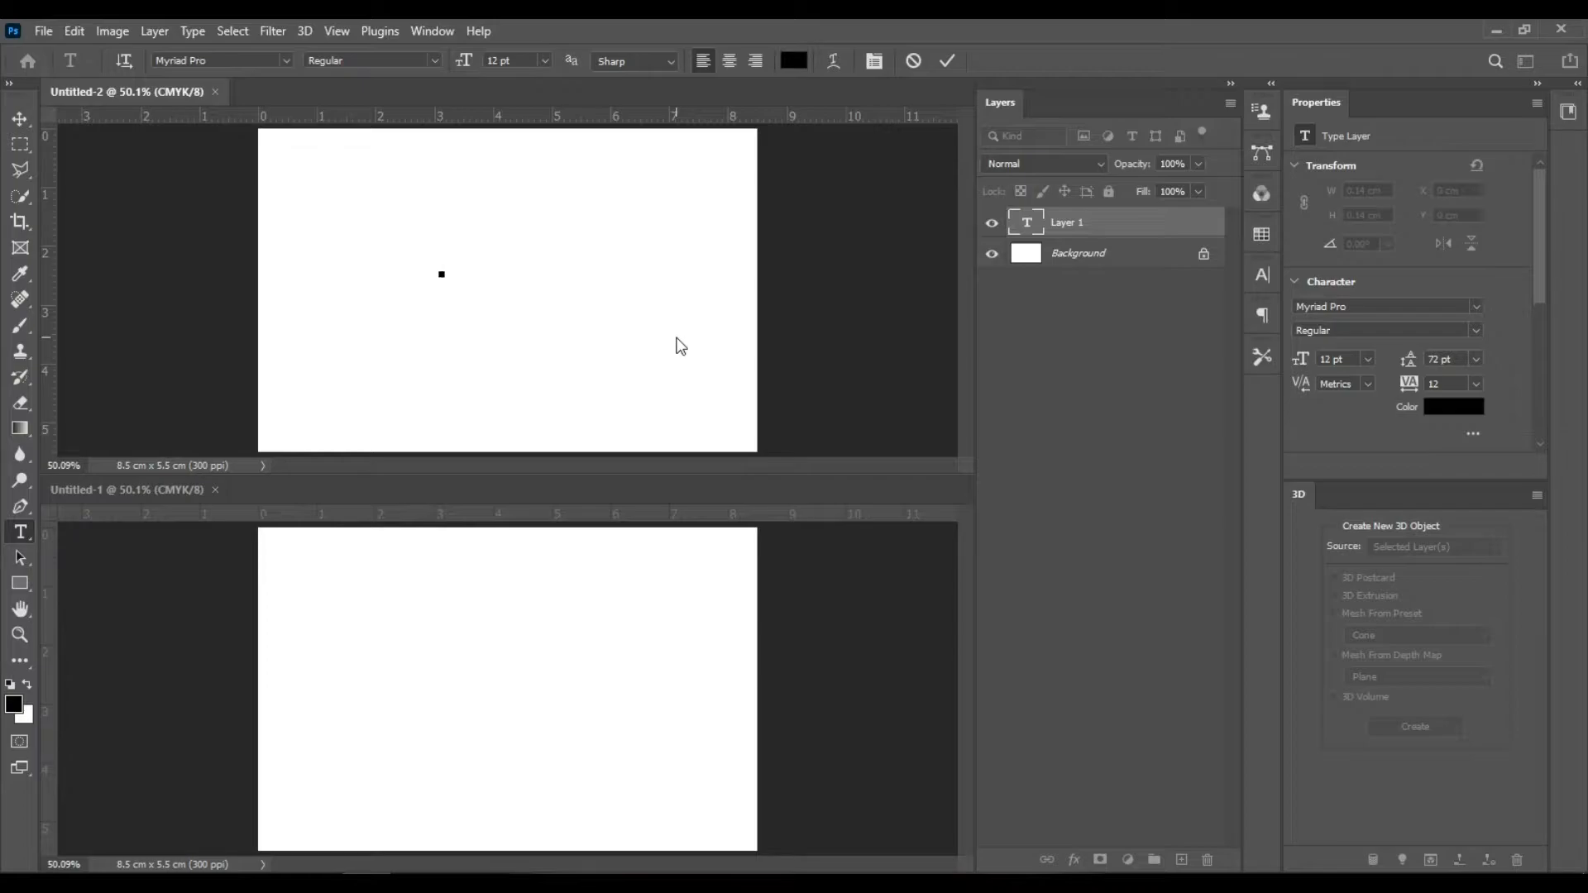
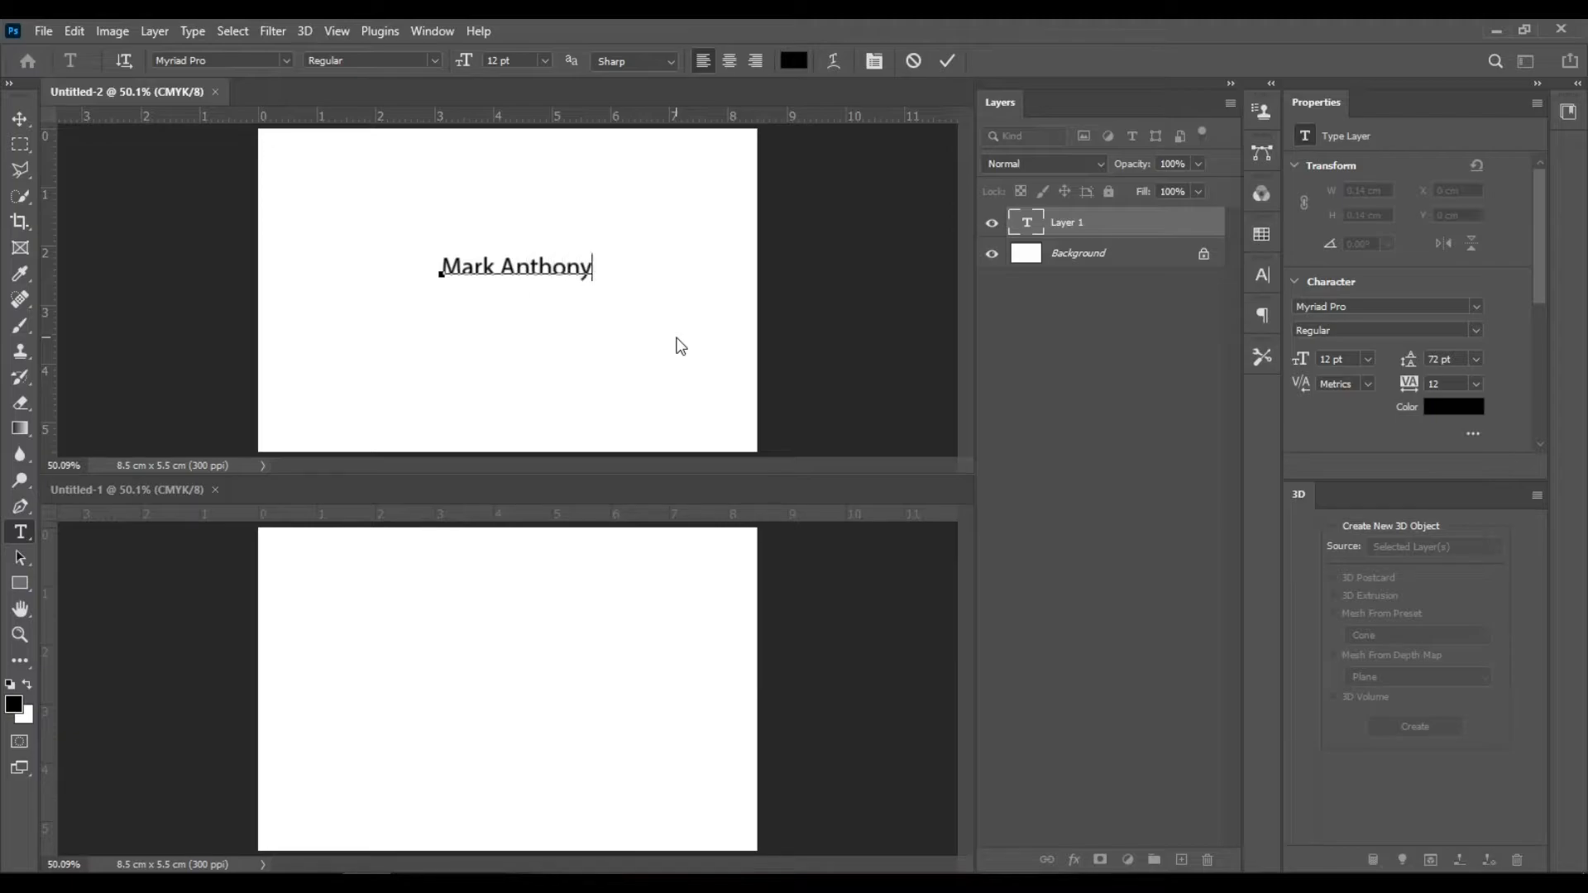
{"action": "left_click", "coordinate": [948, 60]}
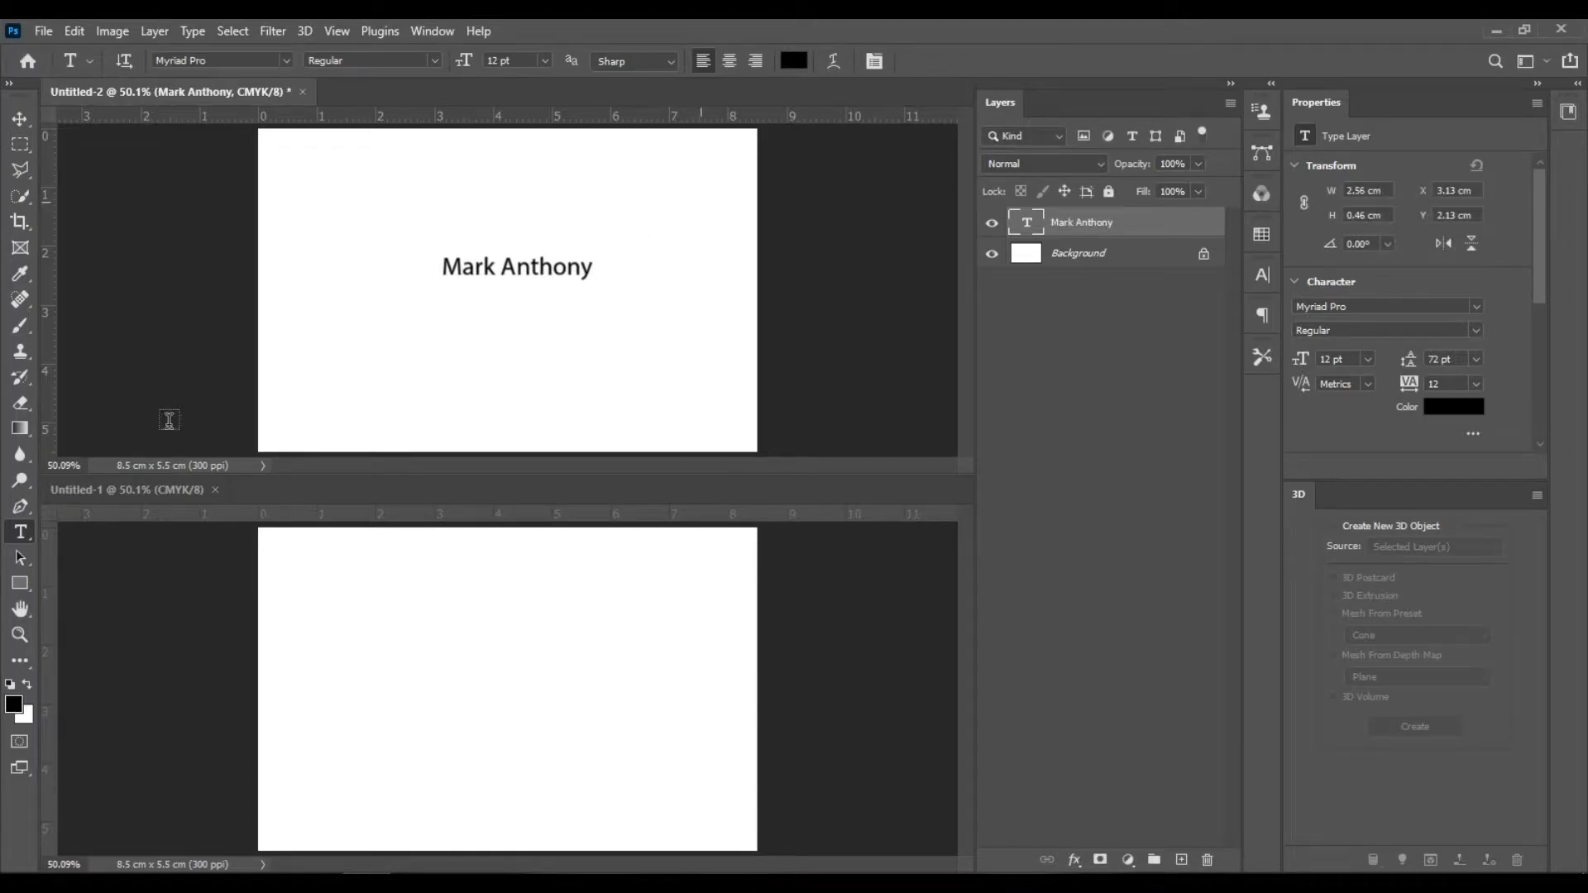
- Pick the Line tool and open the Pantone colour library for its stroke without choosing a colour
{"action": "left_click", "coordinate": [21, 582]}
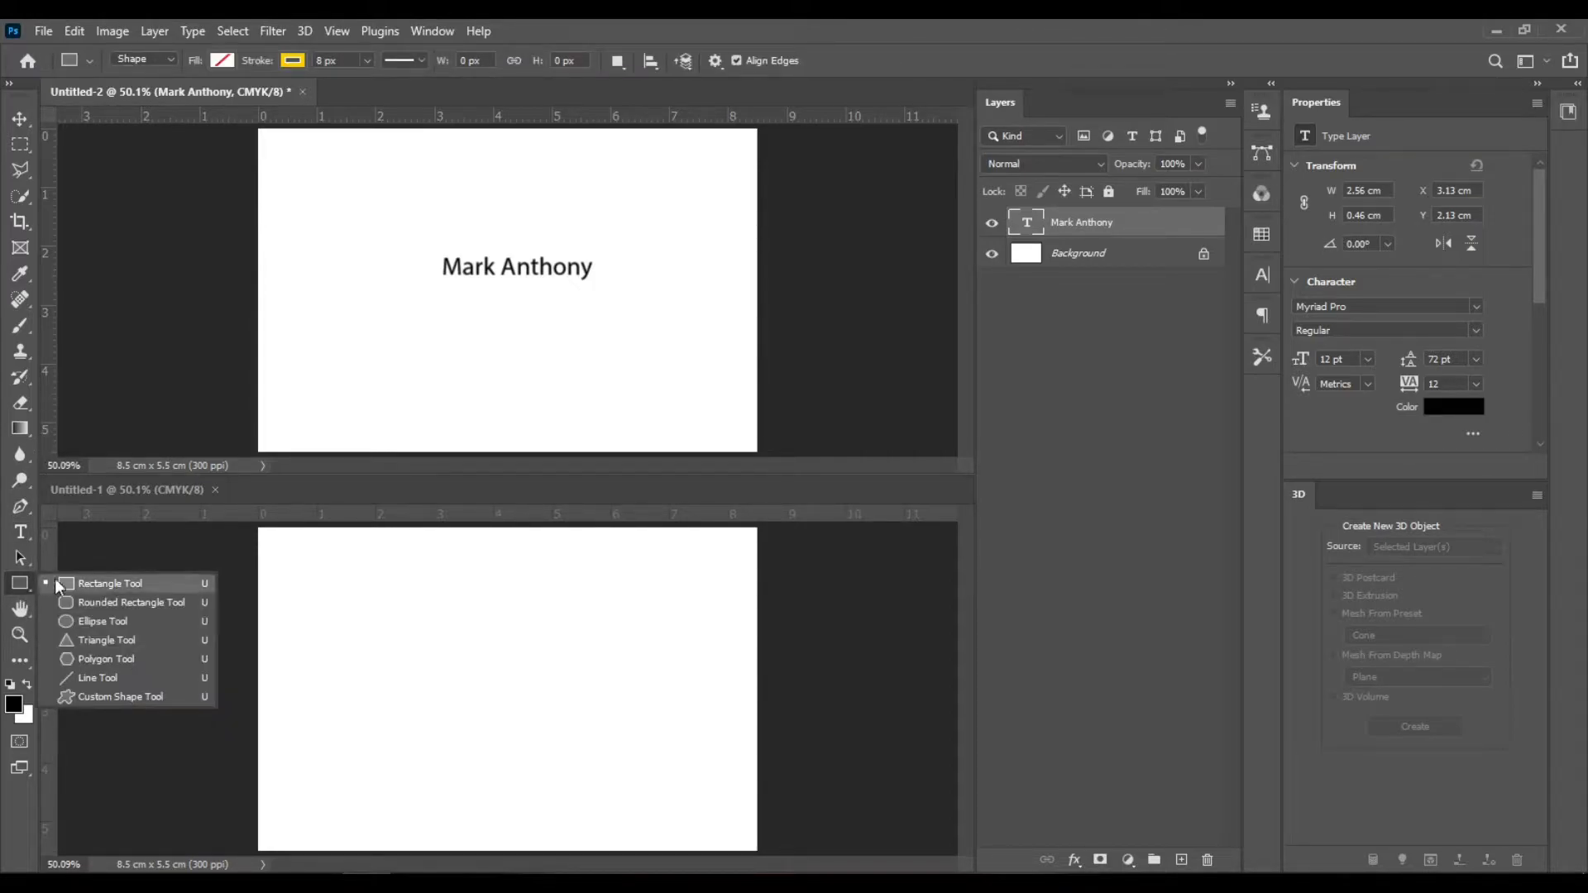
{"action": "left_click", "coordinate": [141, 680]}
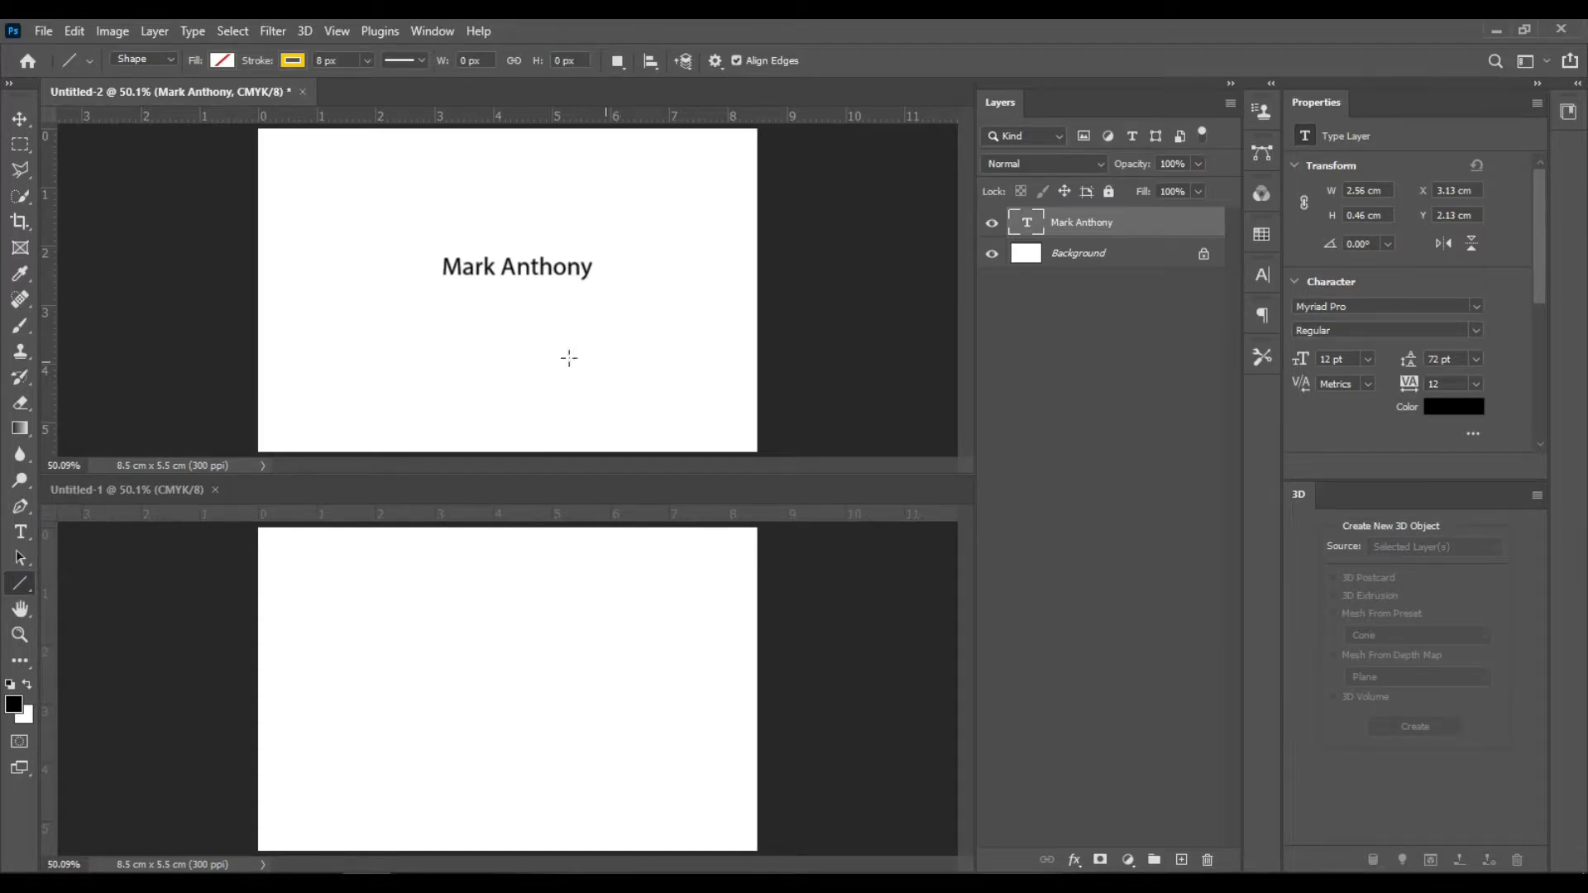
{"action": "left_click", "coordinate": [294, 60]}
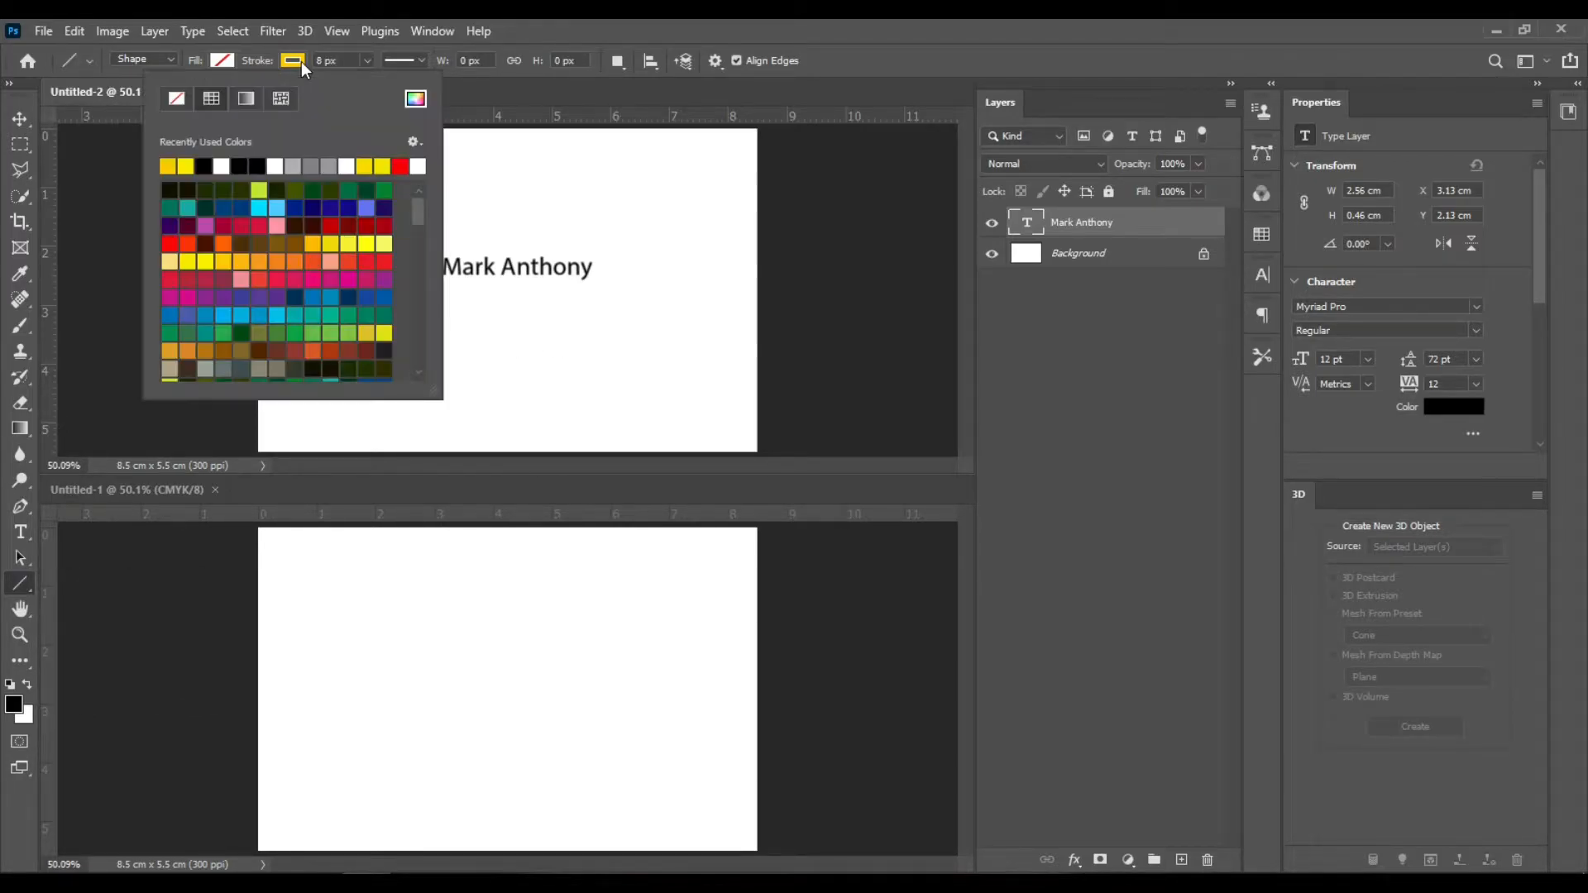
{"action": "left_click", "coordinate": [415, 98]}
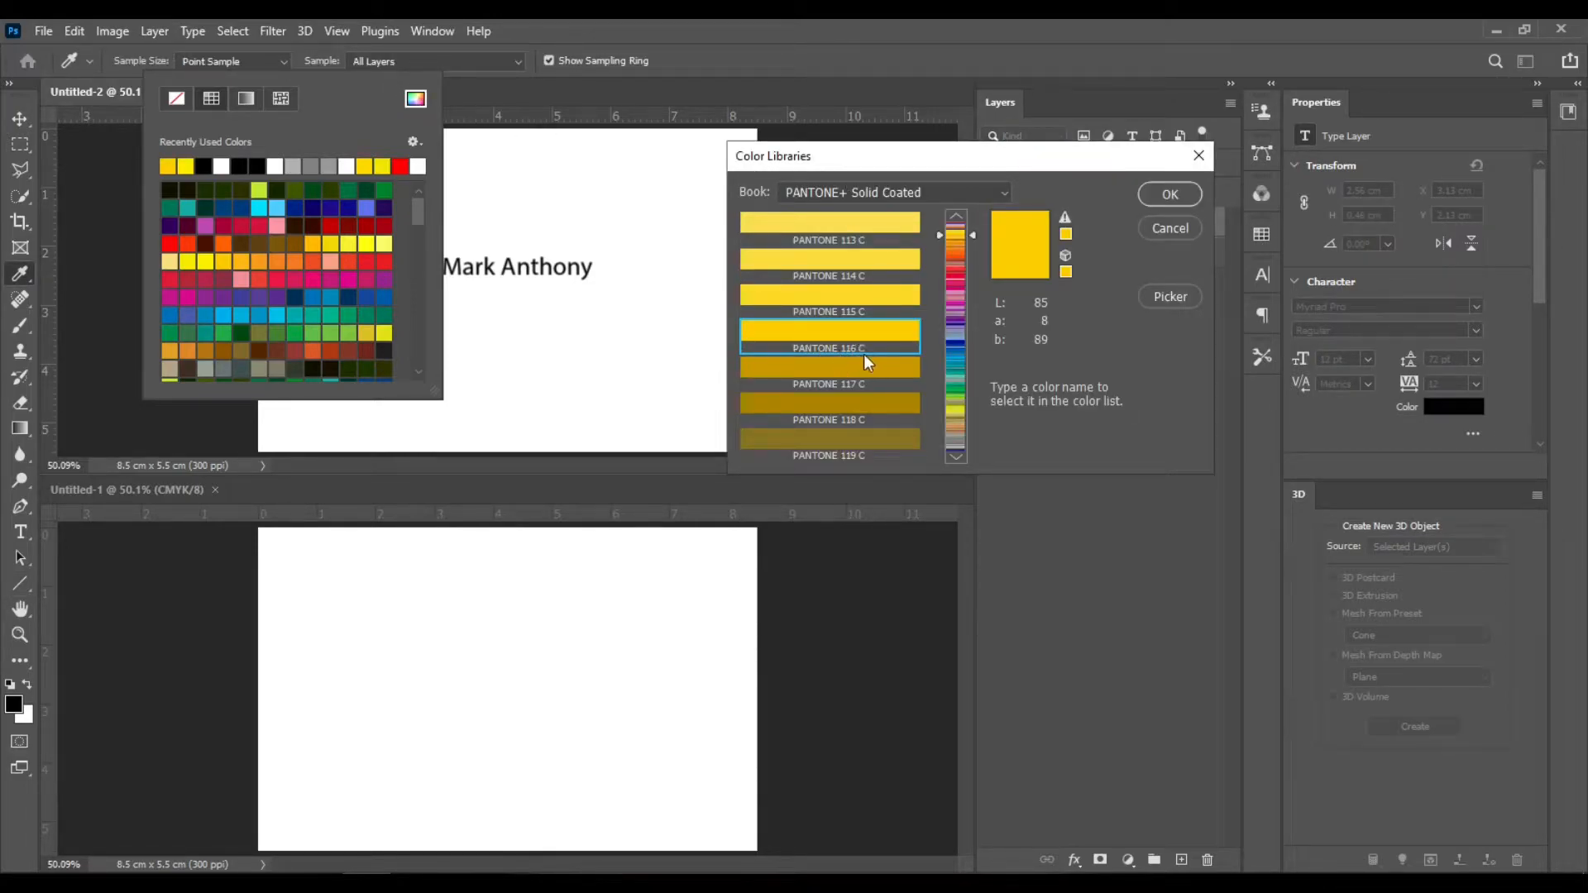
{"action": "left_click", "coordinate": [1191, 227]}
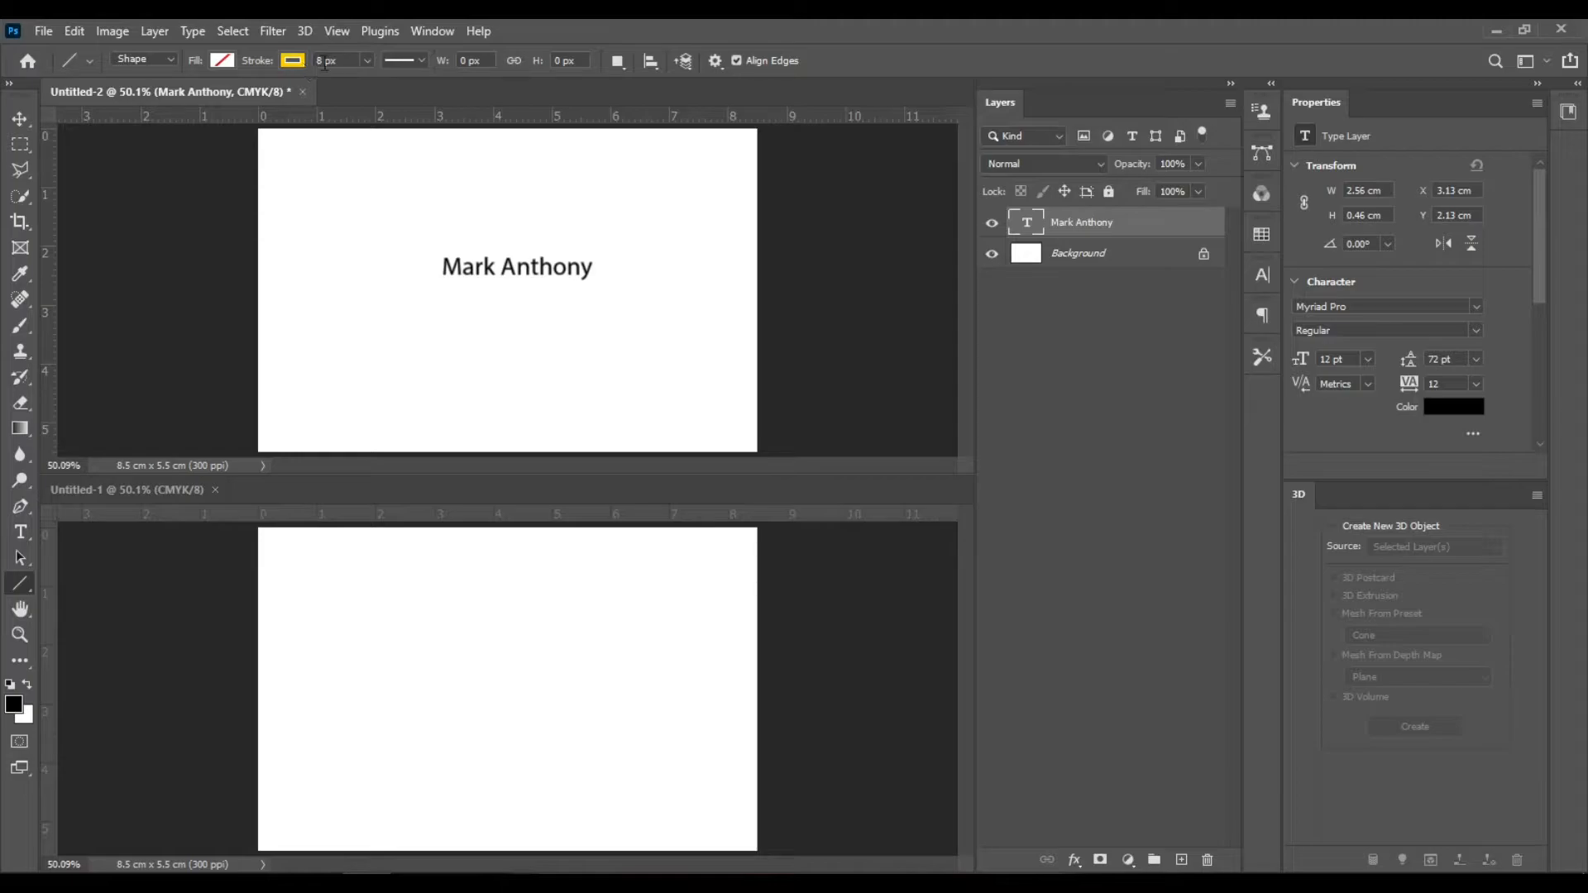
- Draw a yellow 8 px horizontal line about 7.4 cm long across the card to its right edge
{"action": "left_click", "coordinate": [354, 61]}
{"action": "left_click", "coordinate": [335, 62]}
{"action": "left_click_drag", "start_coordinate": [338, 324], "coordinate": [774, 328]}
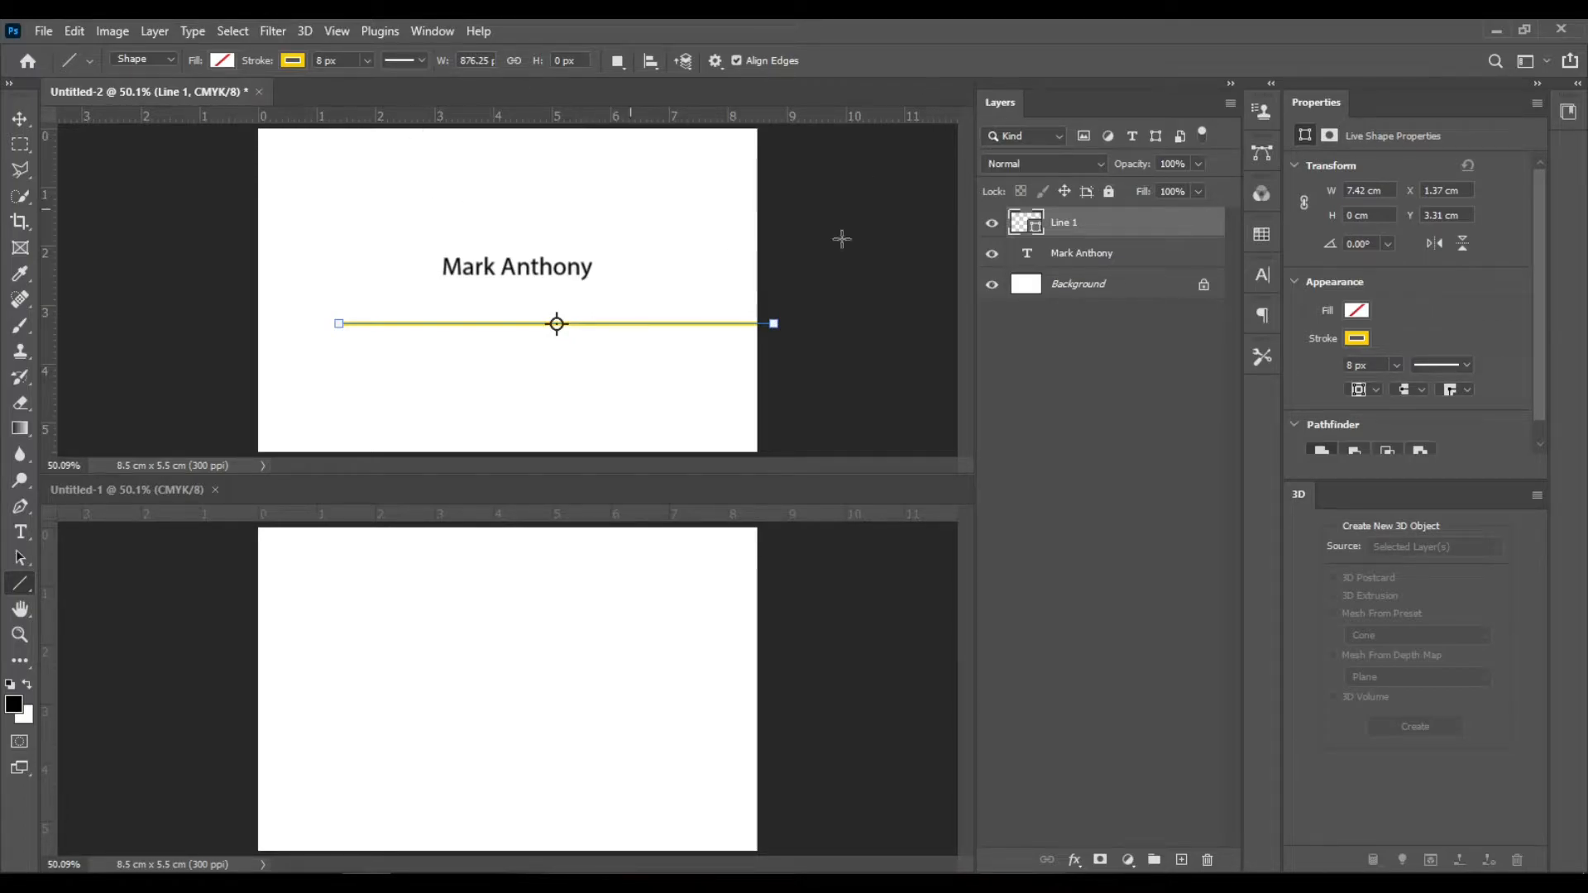
- Move the line up to sit just below the name
{"action": "left_click", "coordinate": [22, 120]}
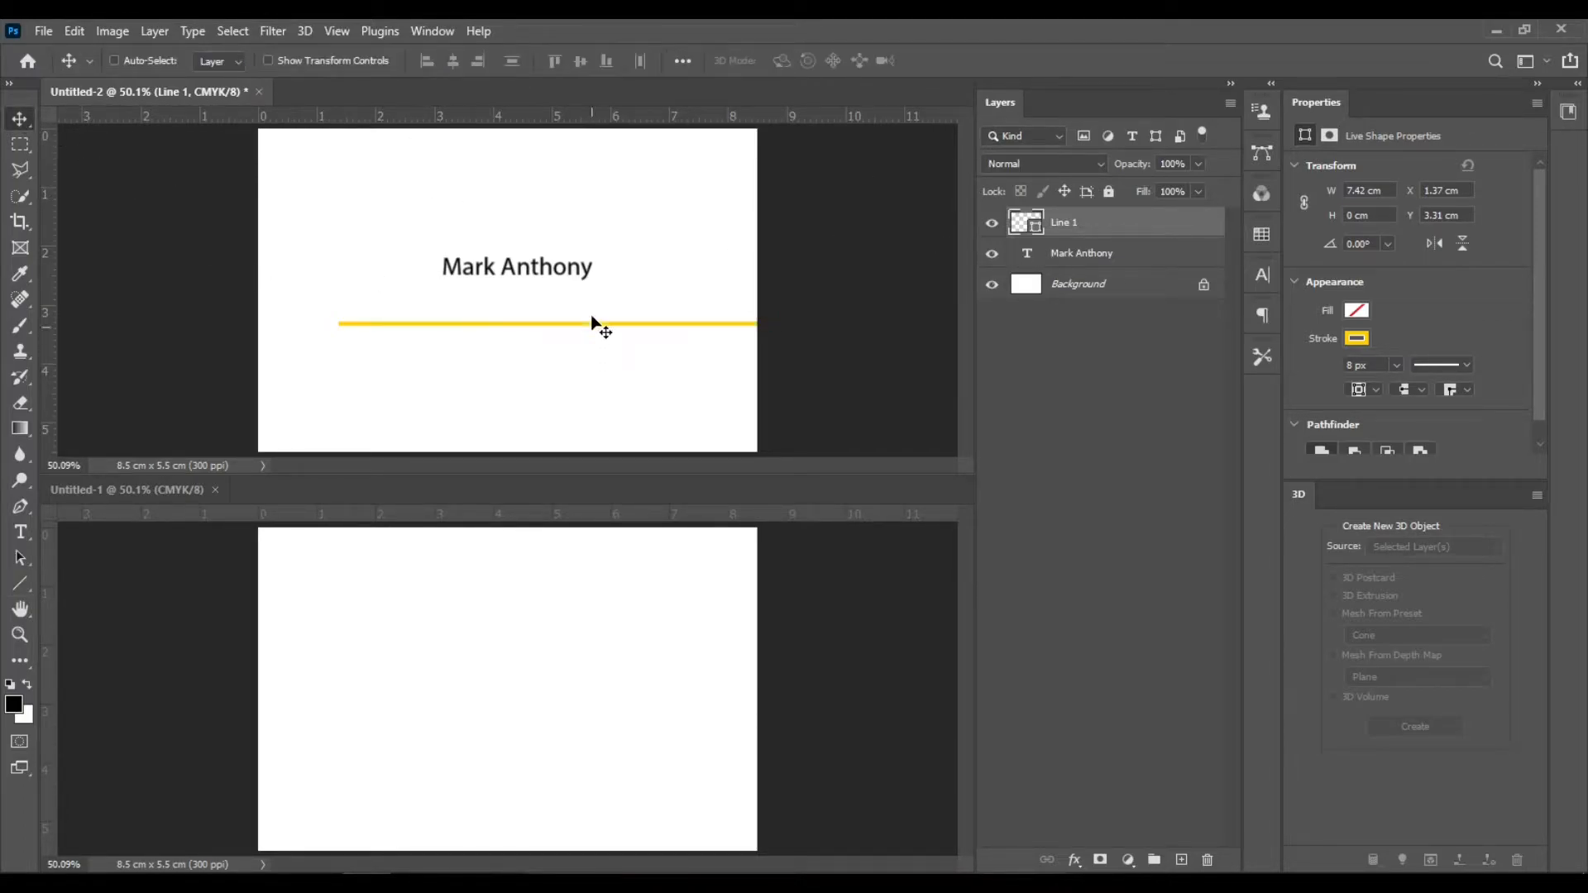
{"action": "left_click_drag", "start_coordinate": [603, 326], "coordinate": [619, 291]}
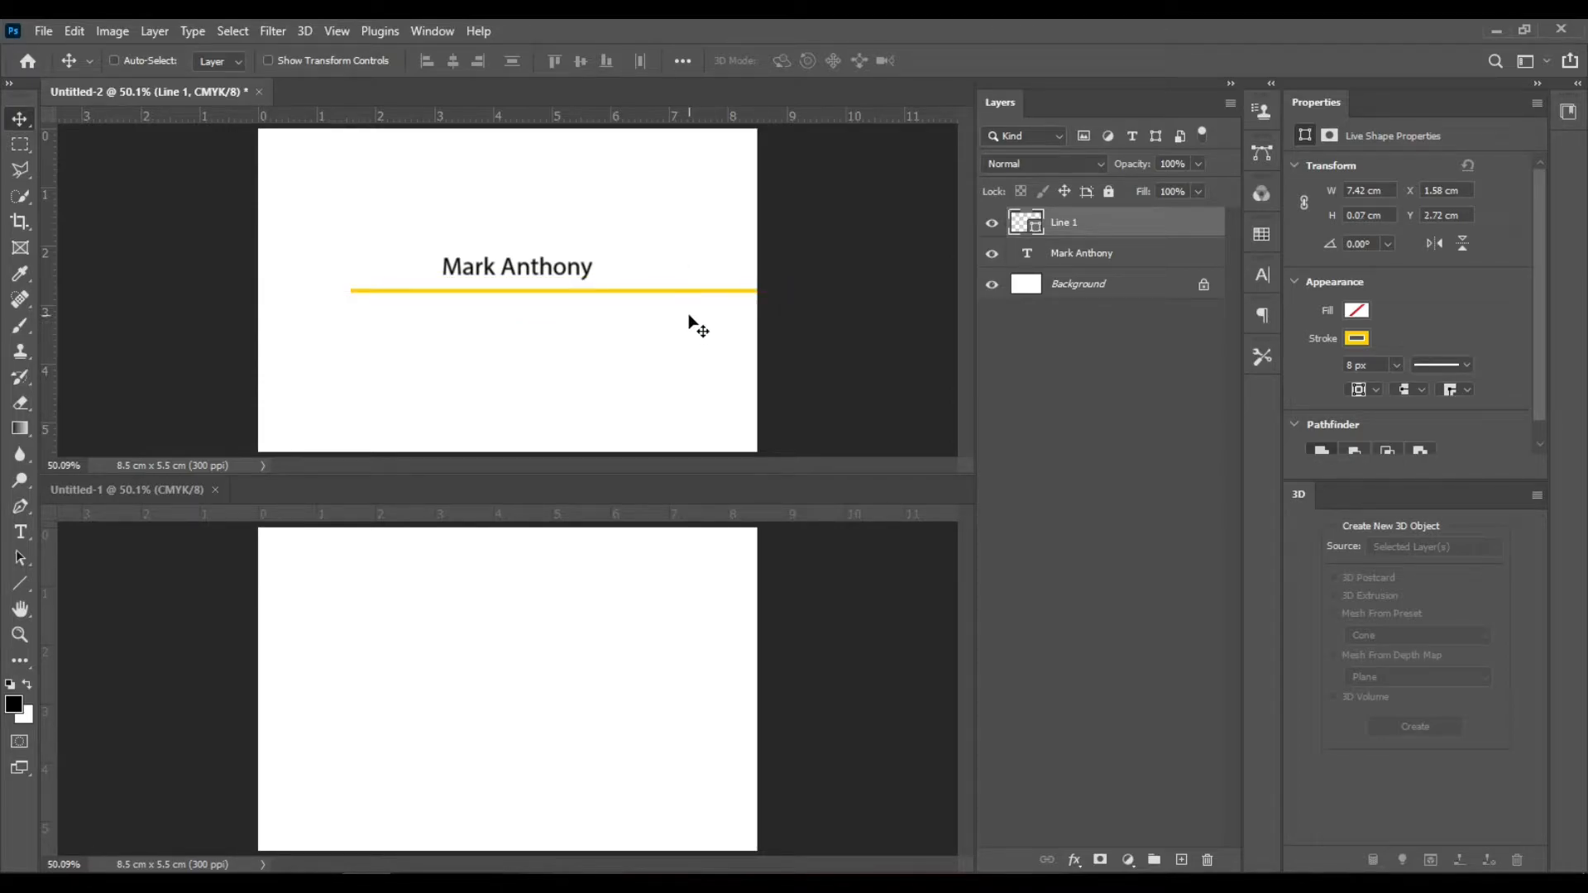
- Move the name left so it lines up with the line's left end
{"action": "left_click", "coordinate": [586, 273], "text": "ctrl"}
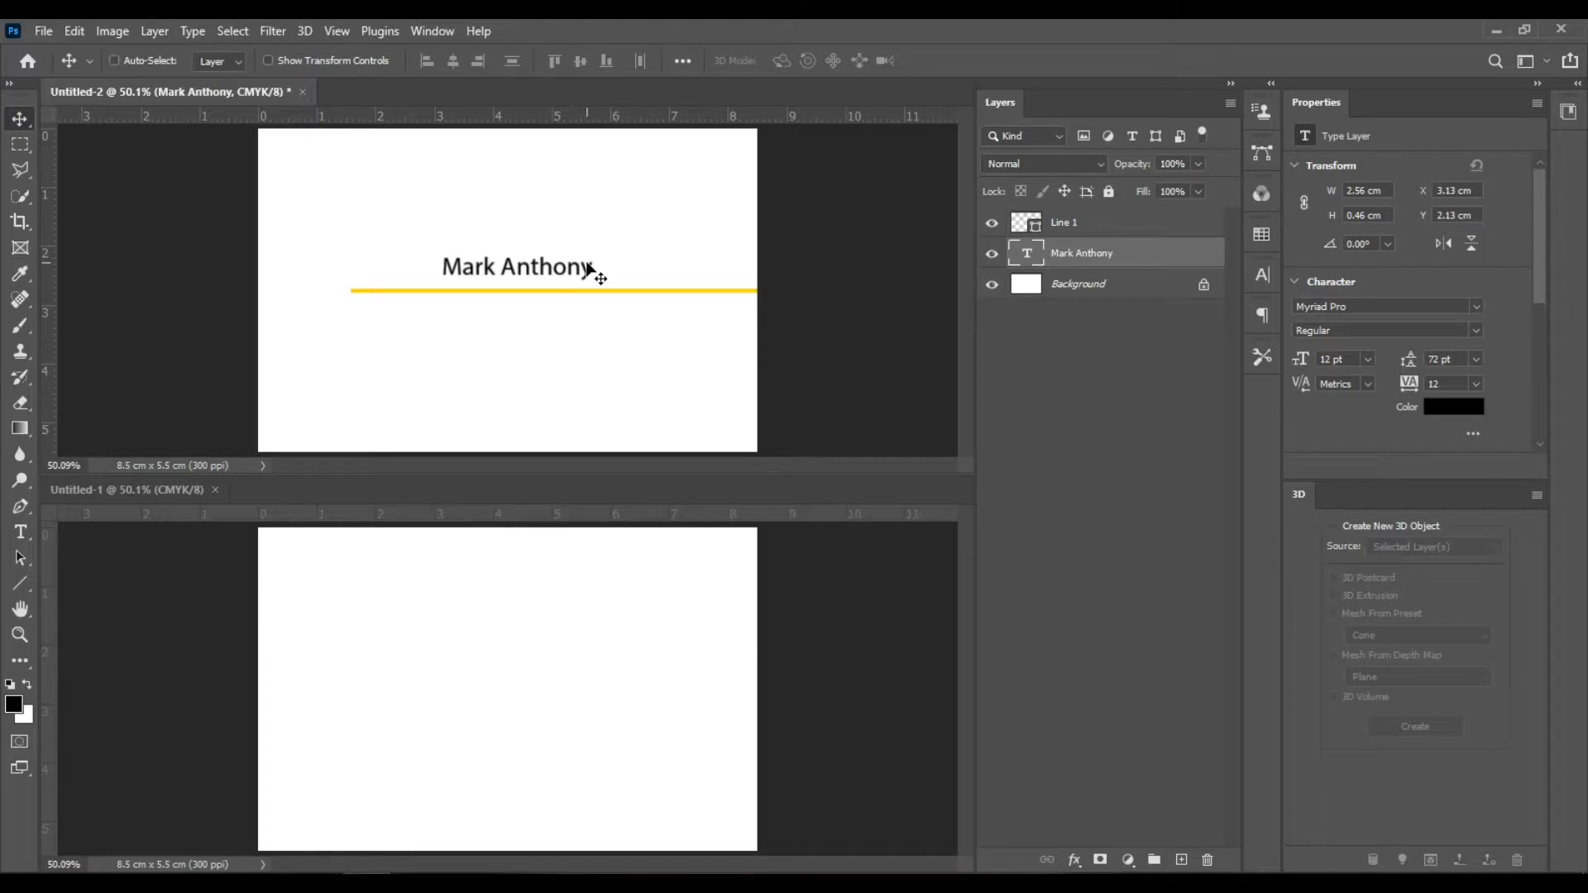
{"action": "left_click_drag", "start_coordinate": [586, 269], "coordinate": [492, 272]}
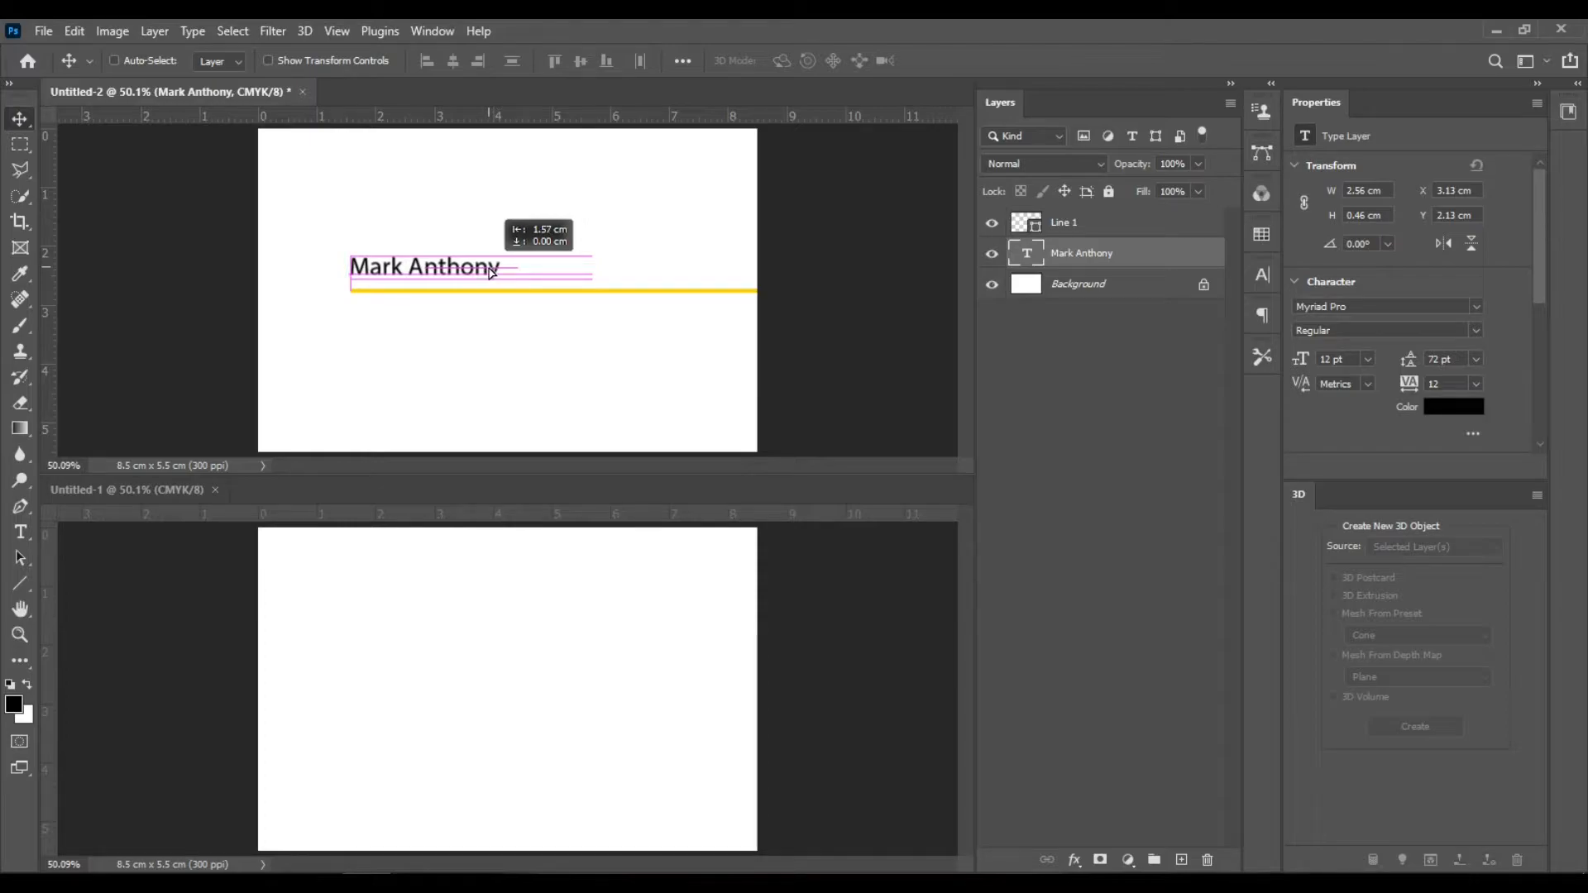
{"action": "left_click_drag", "start_coordinate": [490, 268], "coordinate": [351, 278]}
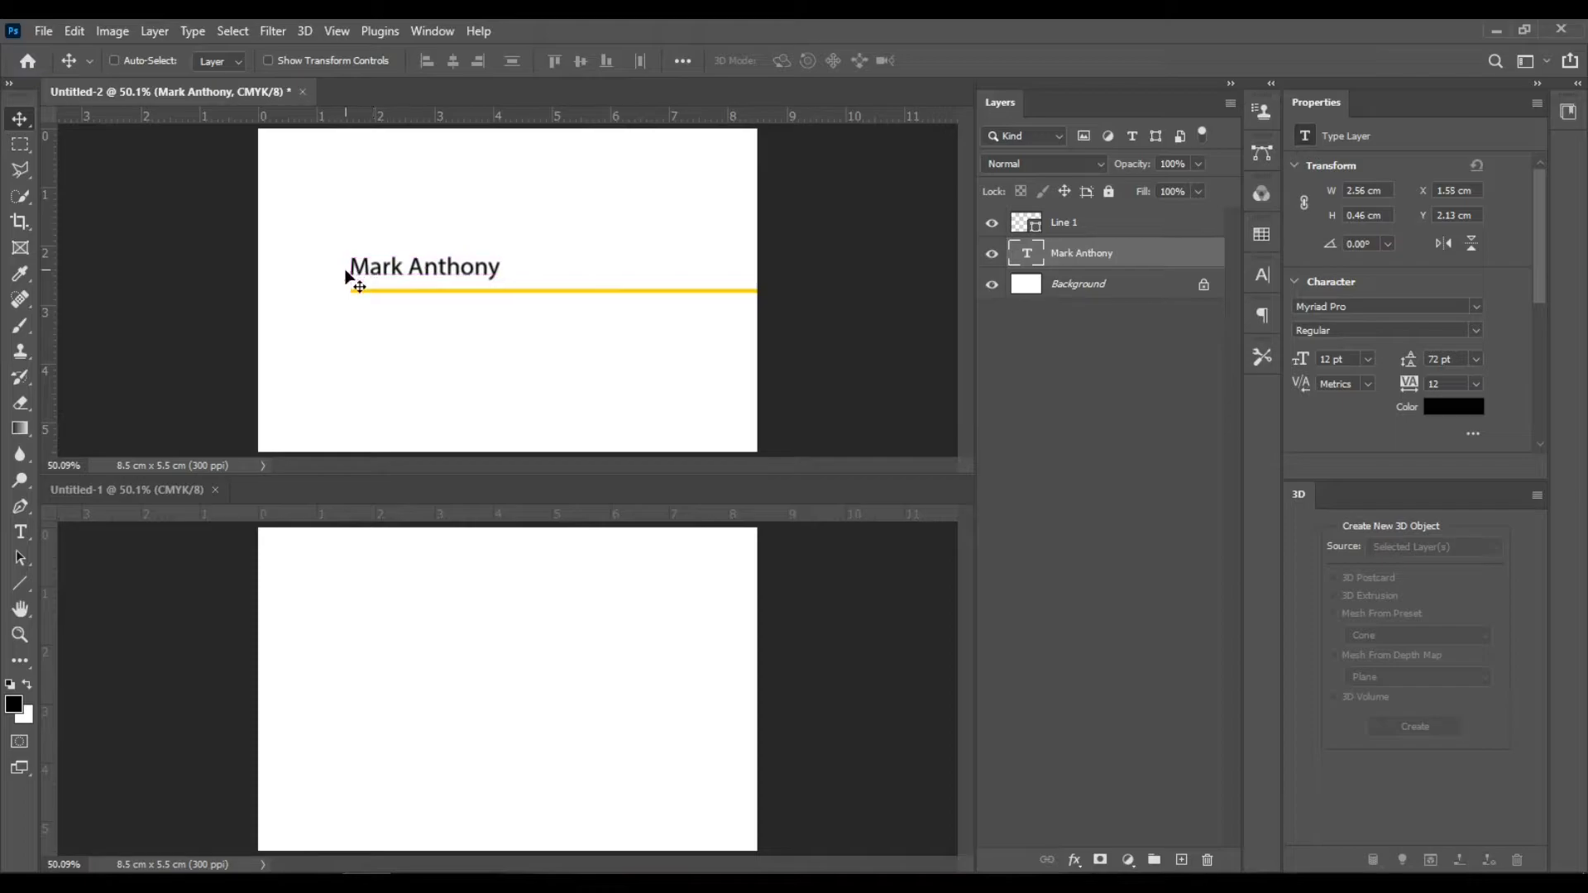
{"action": "left_click", "coordinate": [386, 33]}
{"action": "mouse_move", "coordinate": [337, 33]}
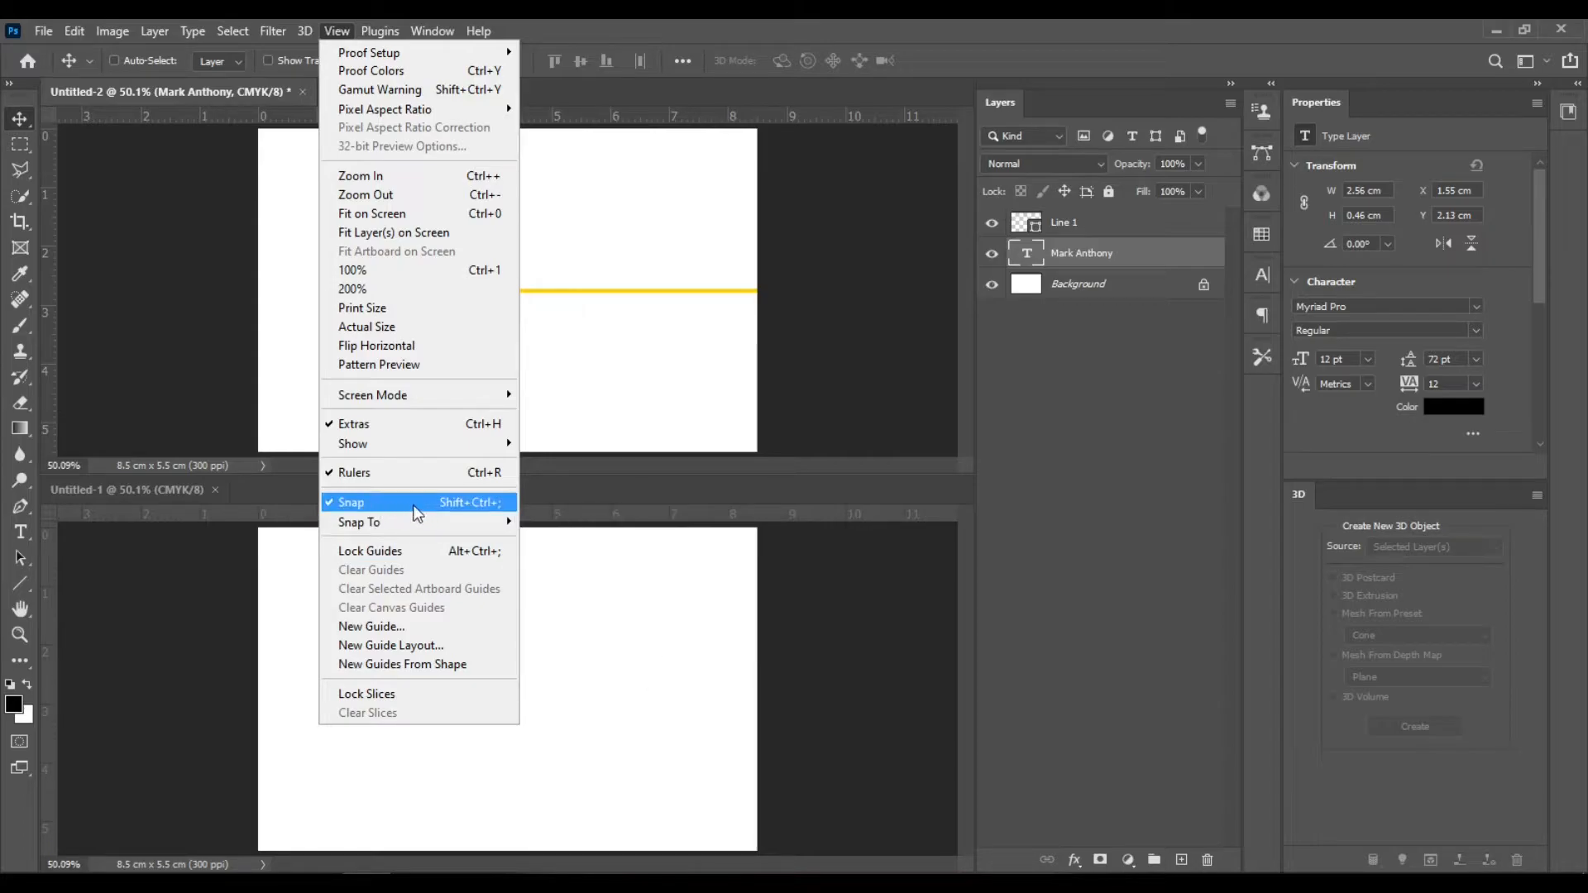
{"action": "mouse_move", "coordinate": [429, 526]}
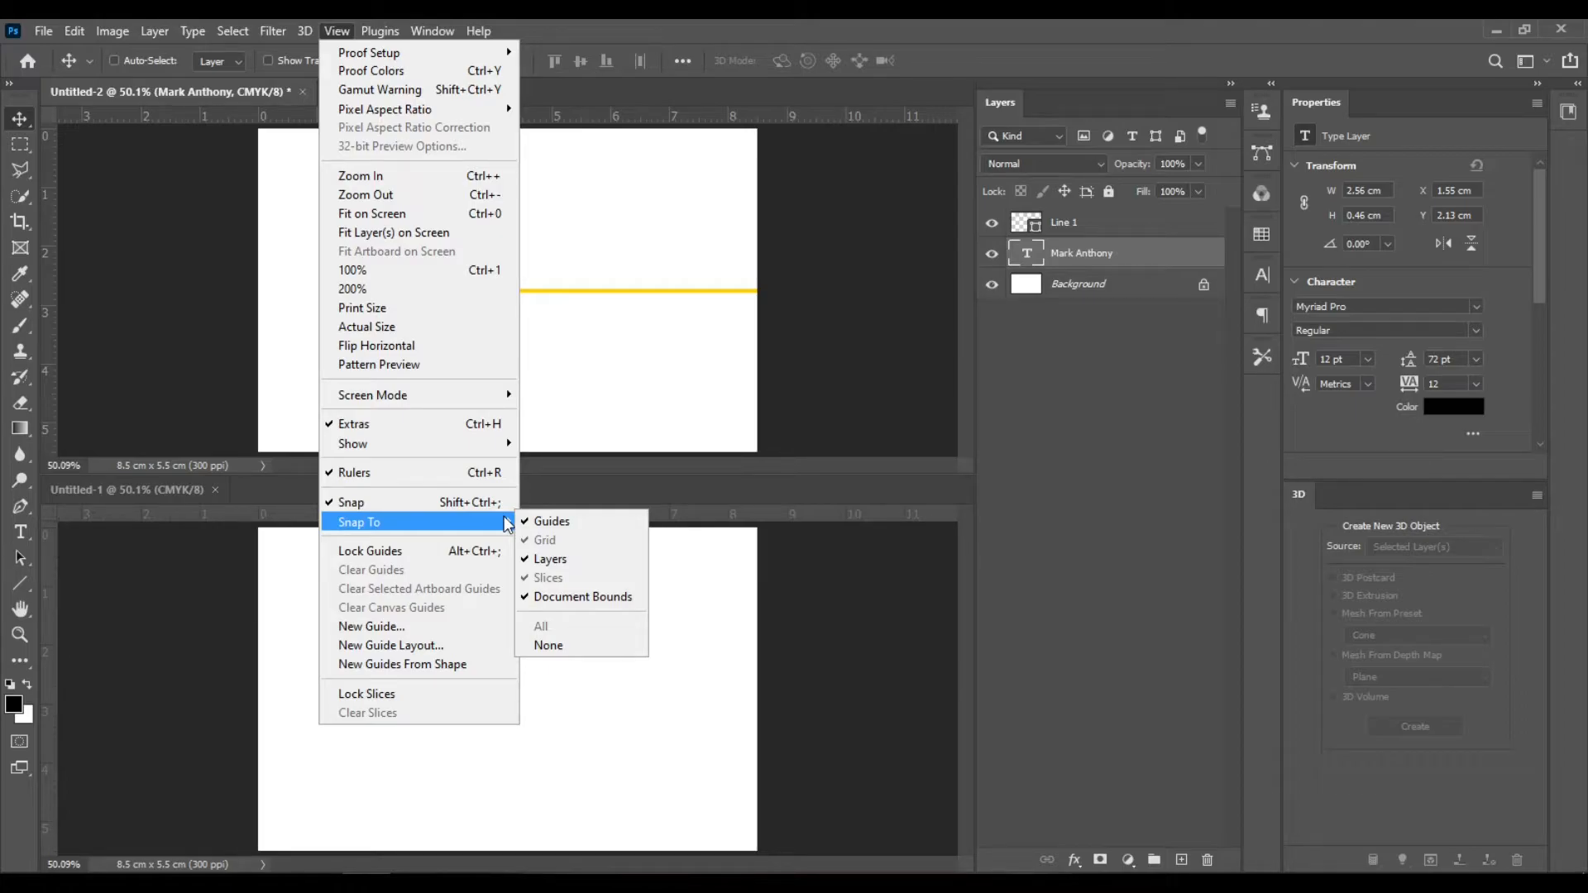
{"action": "mouse_move", "coordinate": [438, 444]}
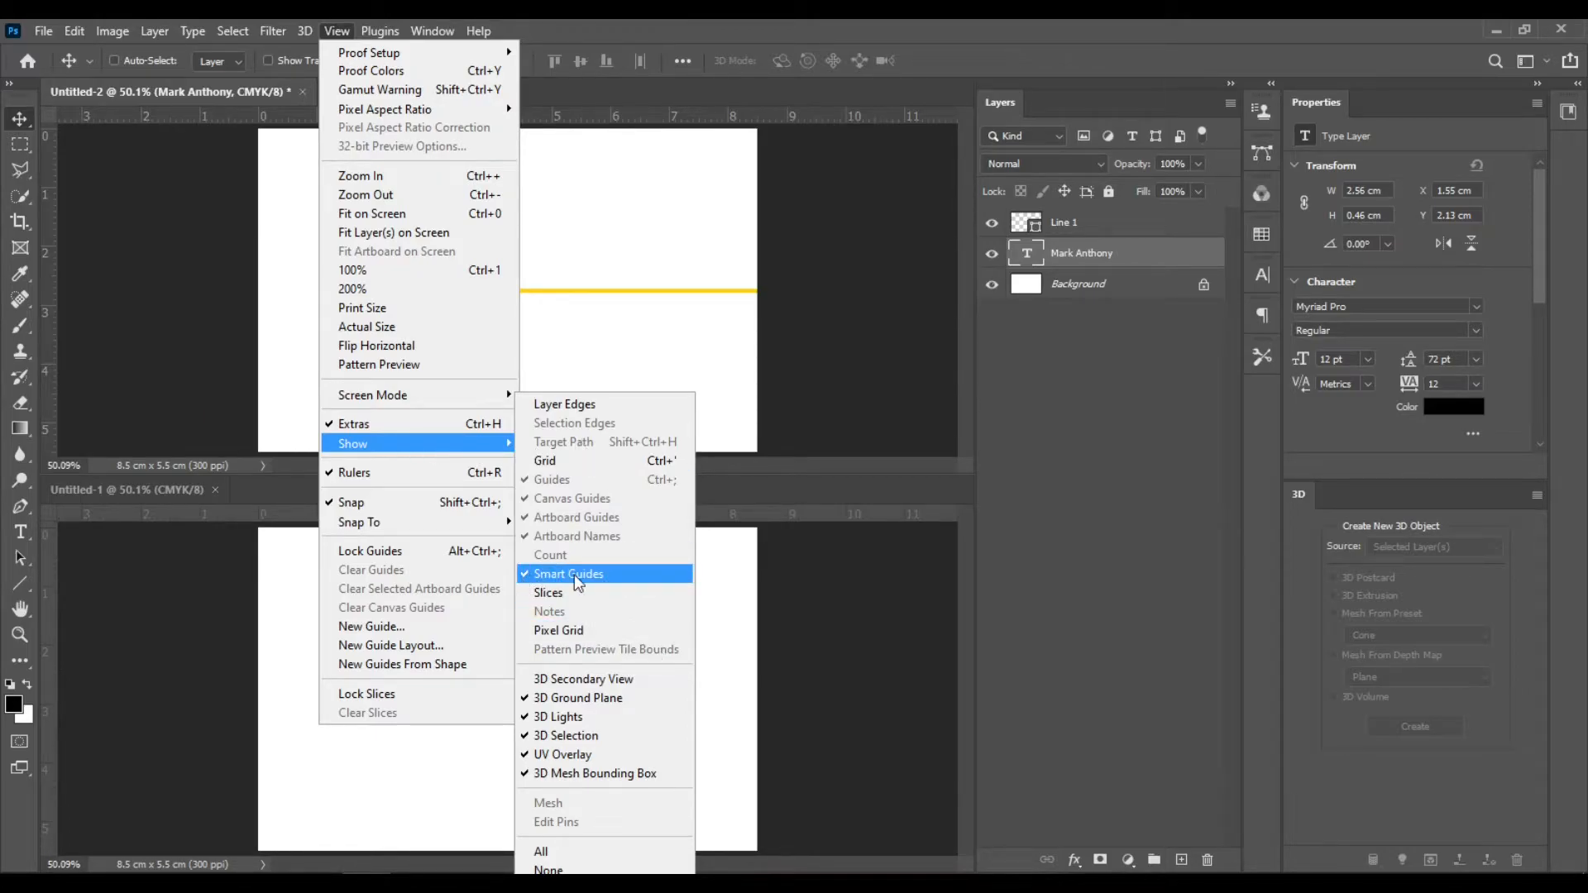
{"action": "left_click", "coordinate": [810, 99]}
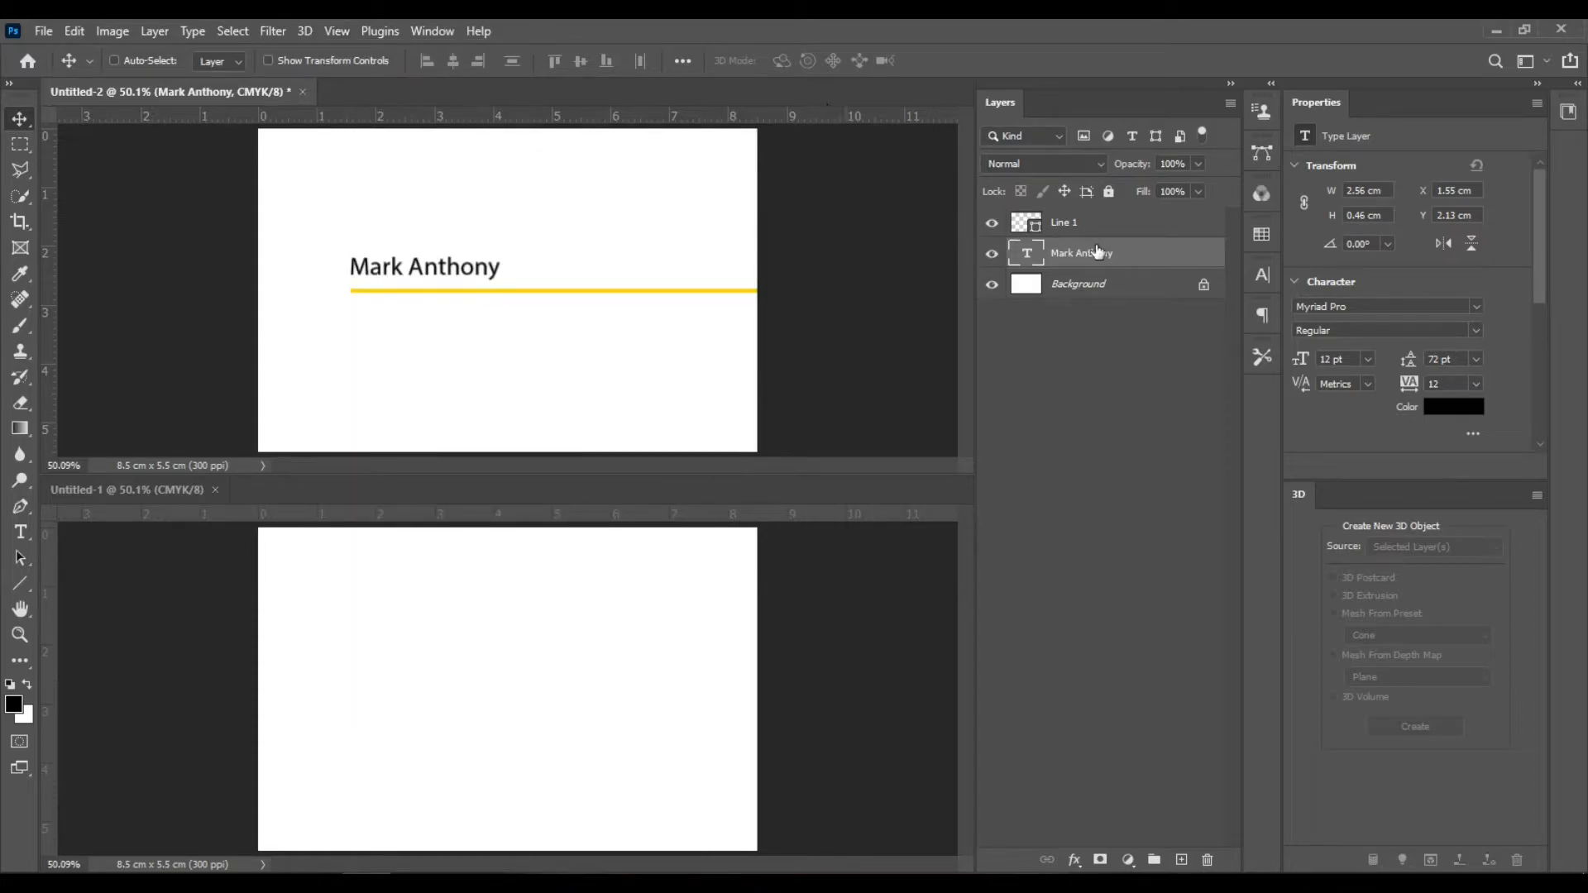
- Group the name and line layers and rename the group NAME
{"action": "key", "text": "ctrl"}
{"action": "left_click", "coordinate": [1096, 232], "text": "ctrl"}
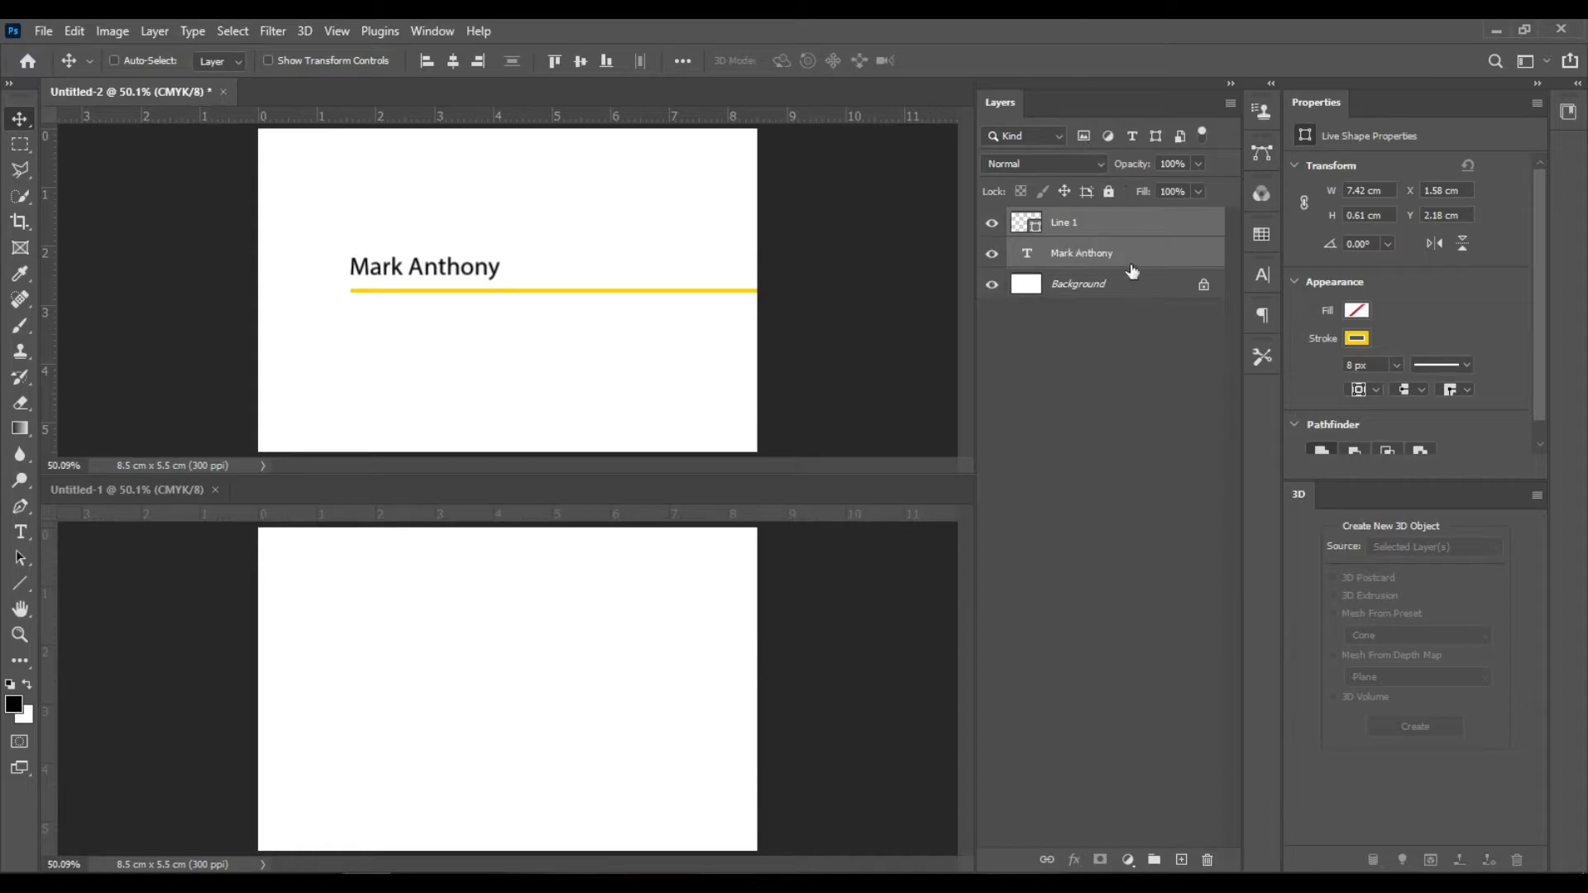
{"action": "left_click", "coordinate": [1156, 860]}
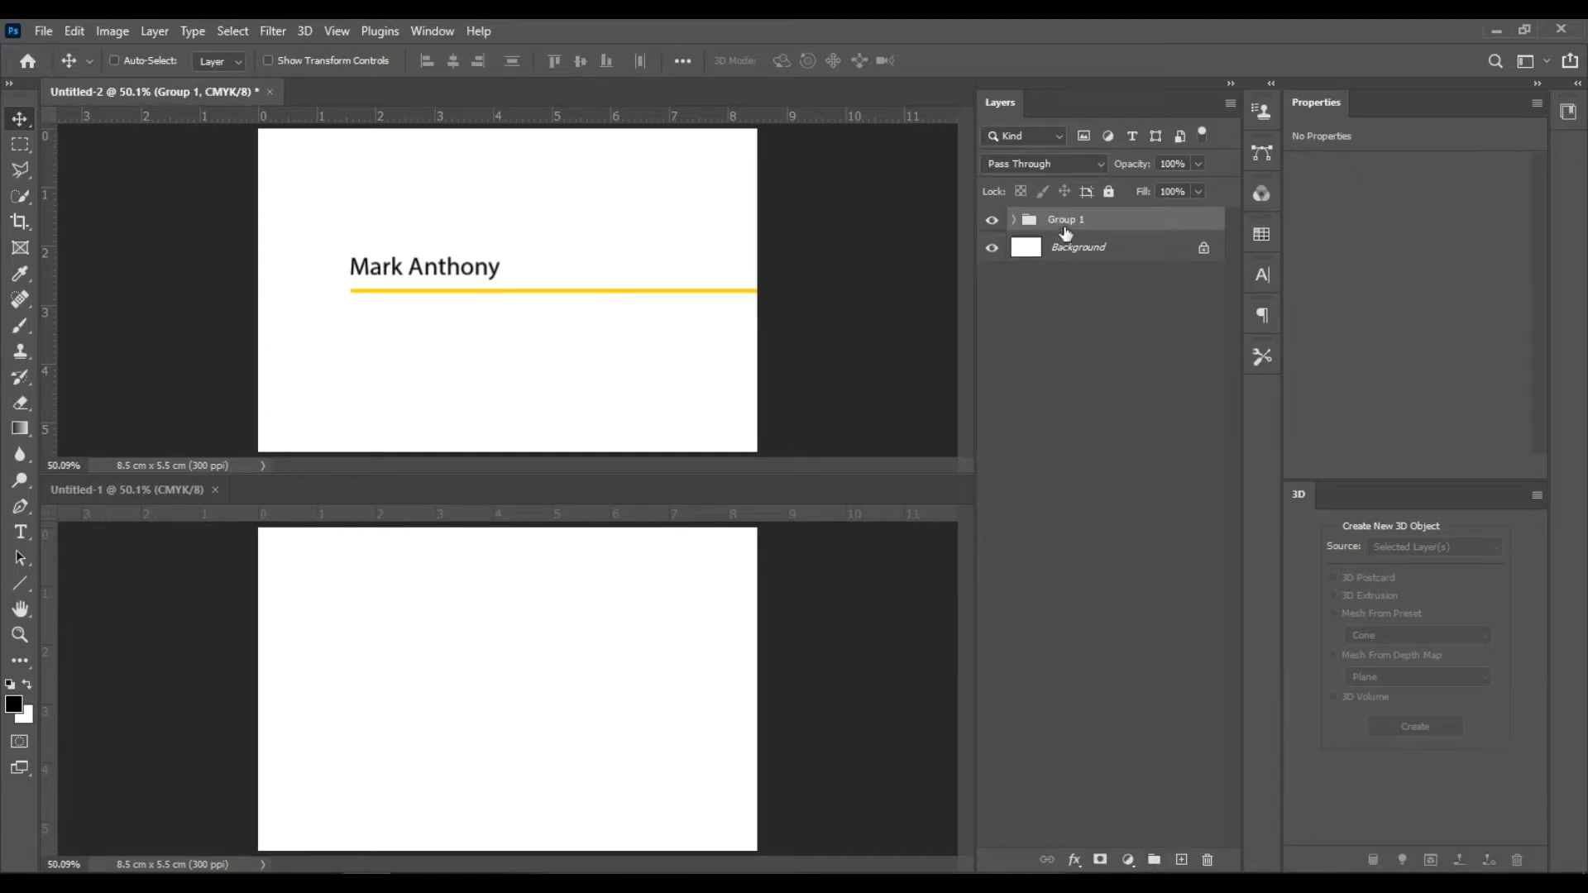
{"action": "double_click", "coordinate": [1067, 220]}
{"action": "type", "text": "NAME"}
{"action": "key", "text": "Return"}
{"action": "left_click", "coordinate": [1131, 252]}
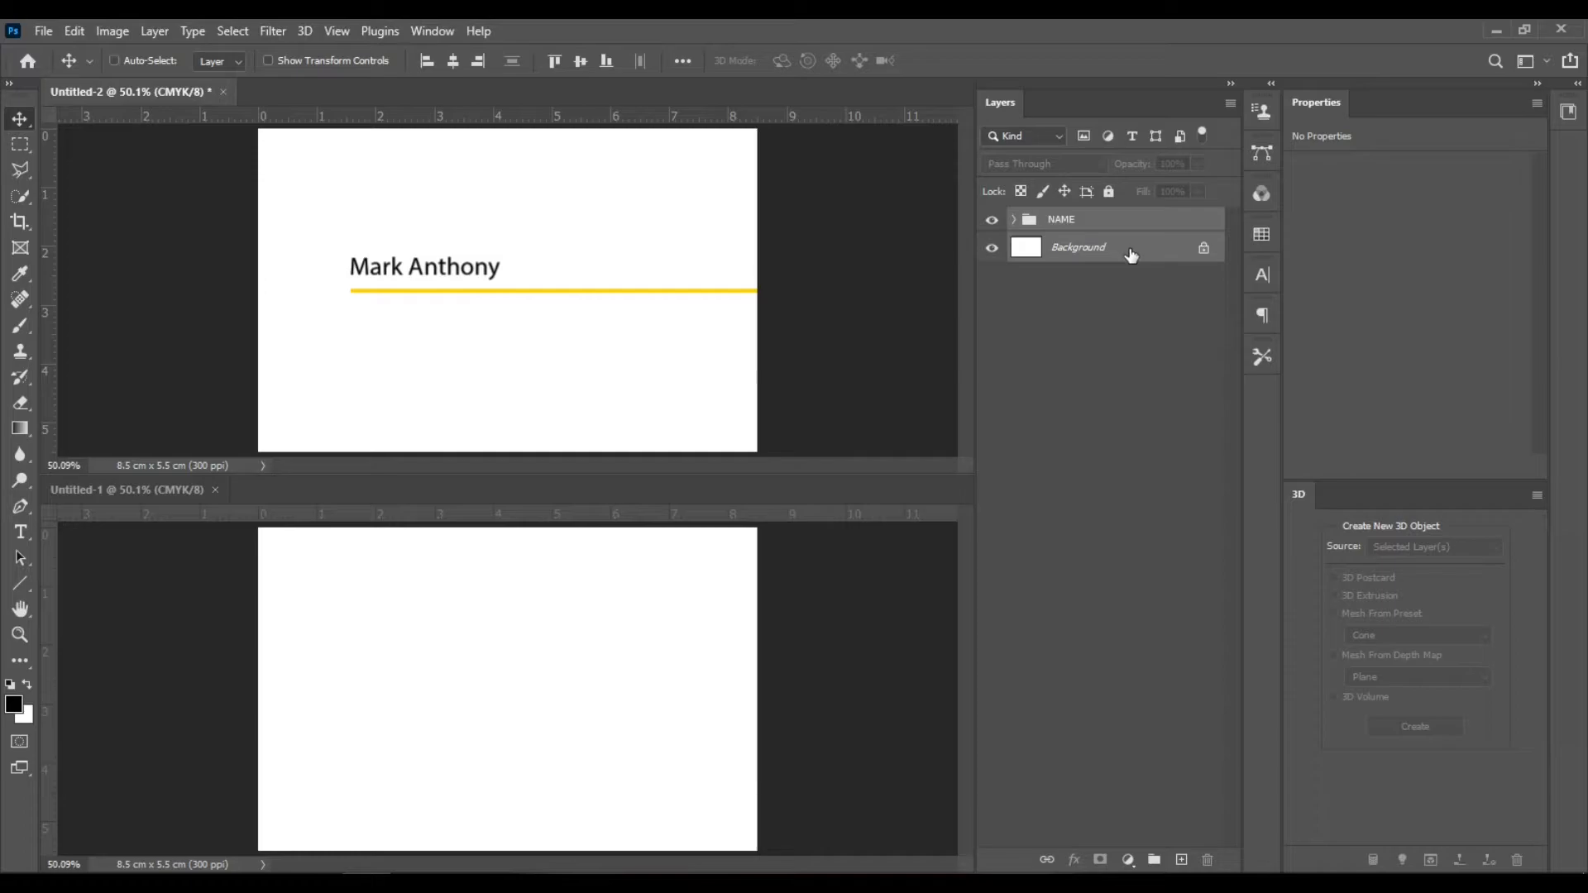
- Center the NAME group vertically, then copy it into the second card document and position it near the top
{"action": "left_click", "coordinate": [580, 61]}
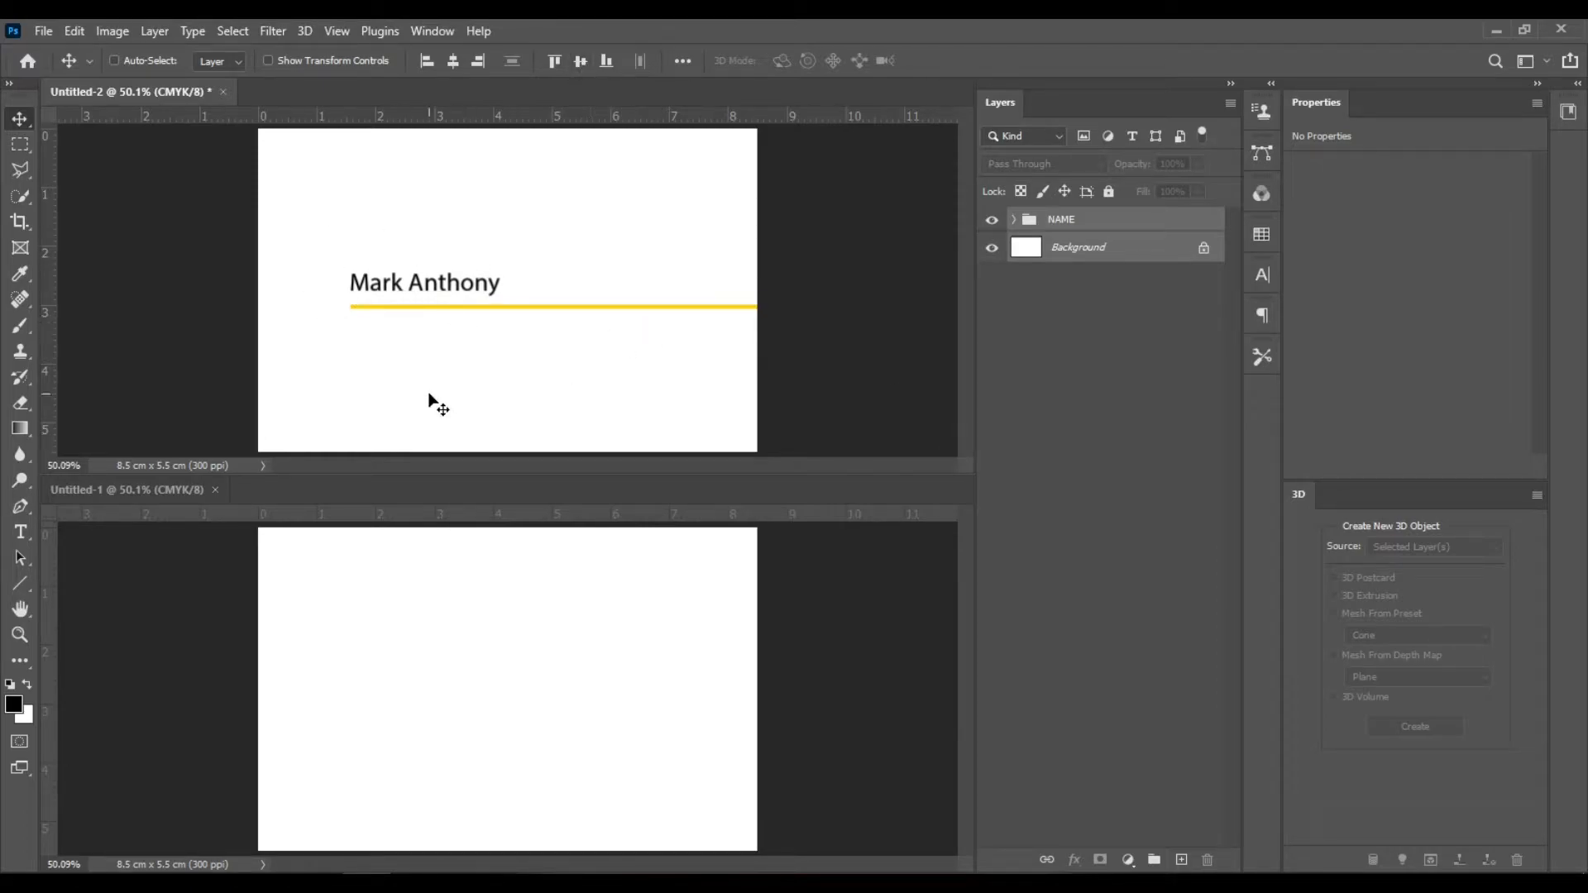
{"action": "left_click", "coordinate": [1079, 222]}
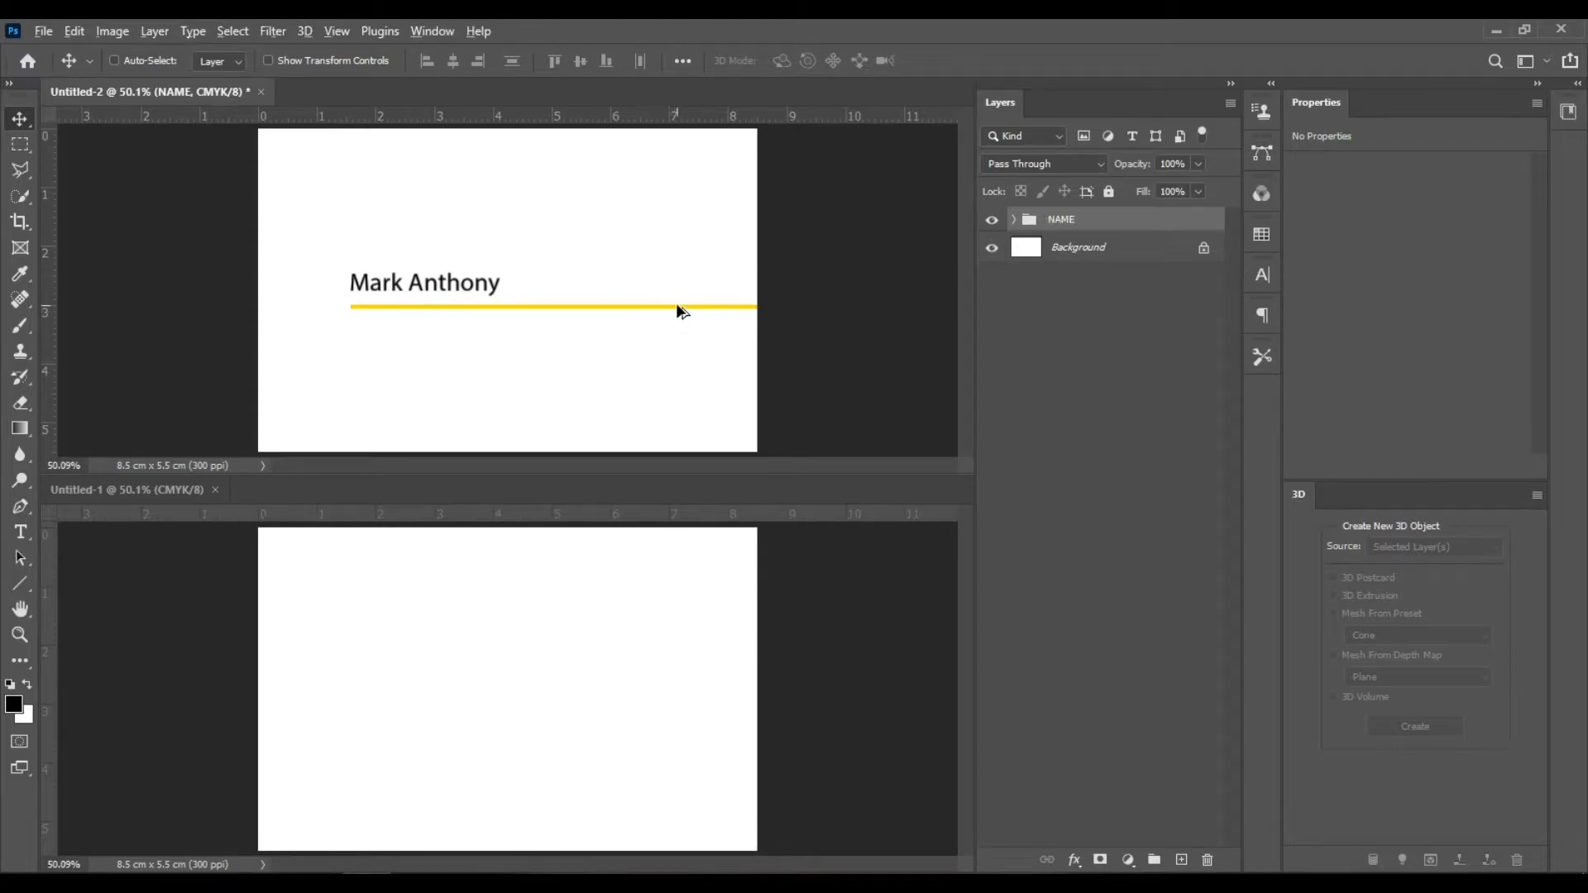
{"action": "left_click_drag", "start_coordinate": [677, 315], "coordinate": [681, 658]}
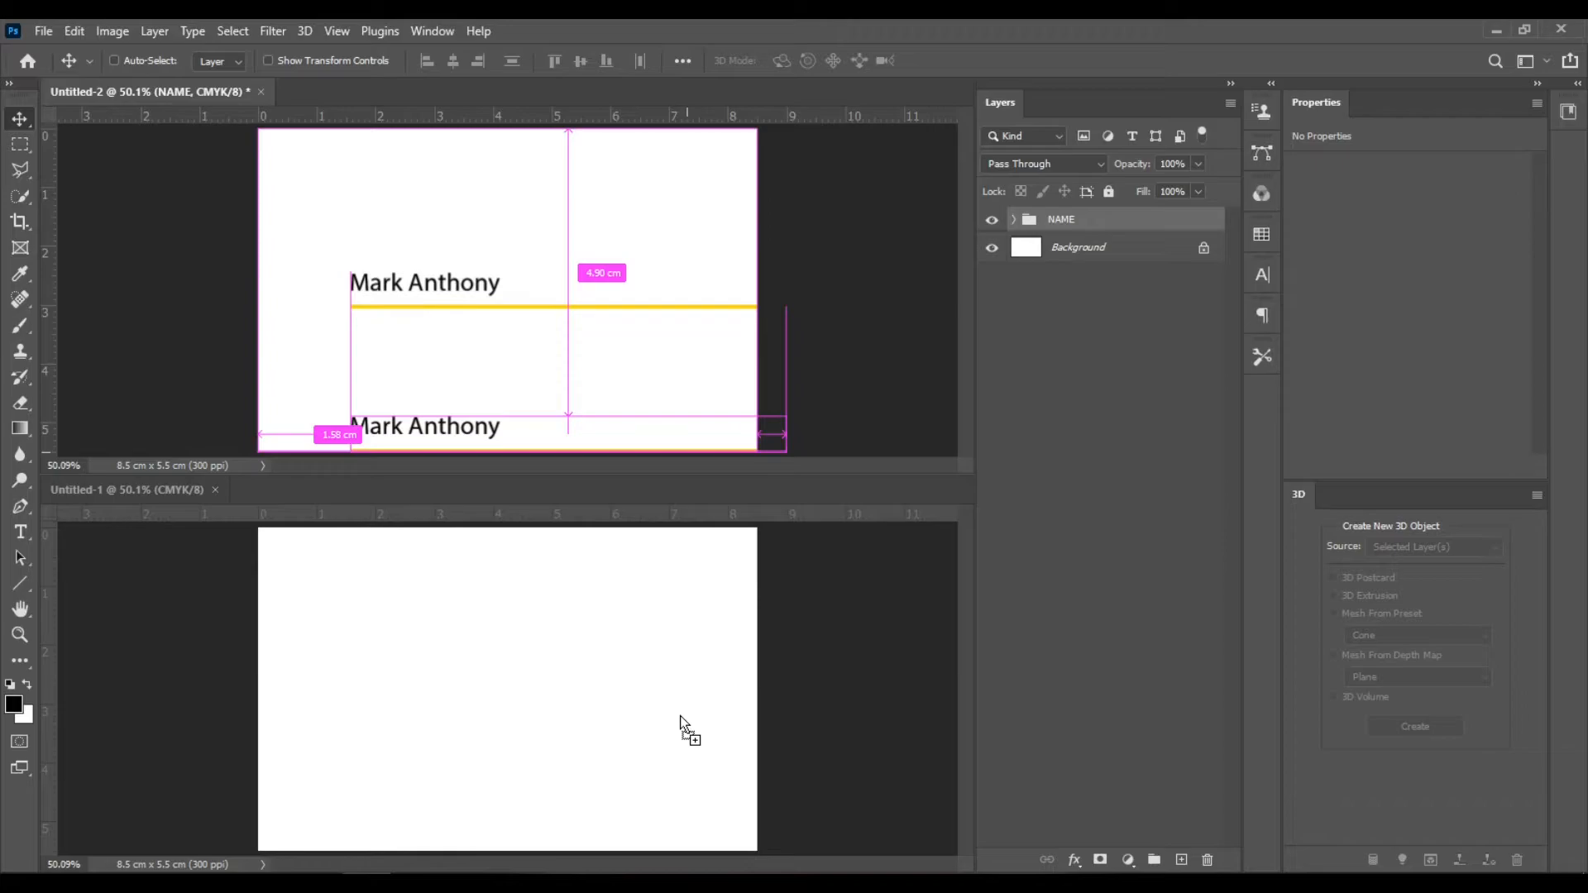
{"action": "left_click_drag", "start_coordinate": [679, 716], "coordinate": [680, 717]}
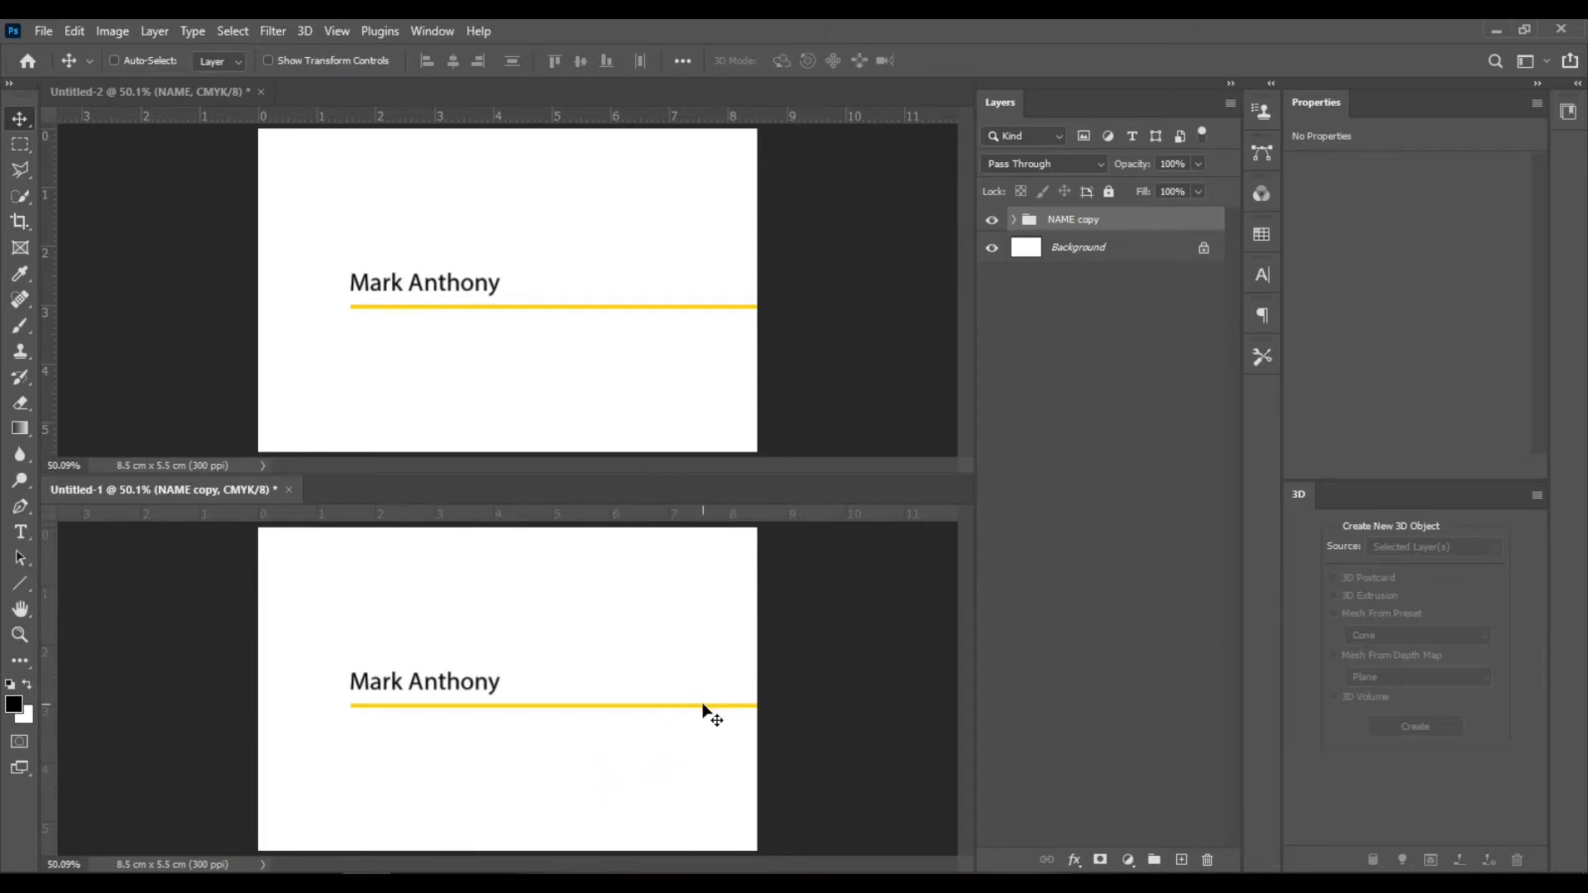
{"action": "left_click_drag", "start_coordinate": [703, 709], "coordinate": [715, 633]}
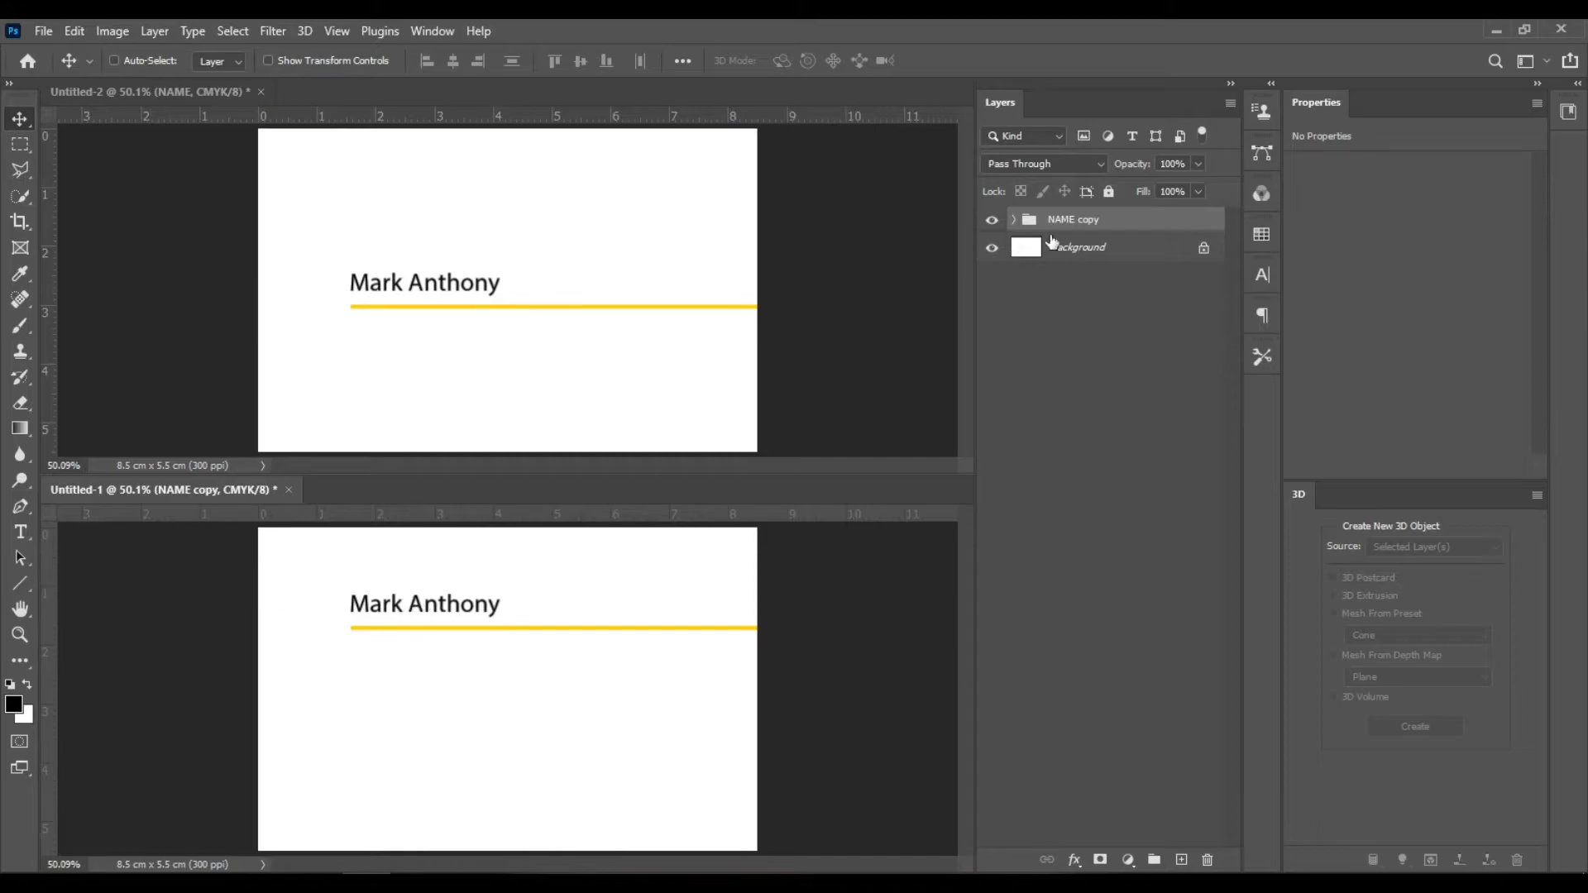
- Duplicate the name text three times, stacking the copies evenly spaced below the yellow line
{"action": "left_click", "coordinate": [1015, 220]}
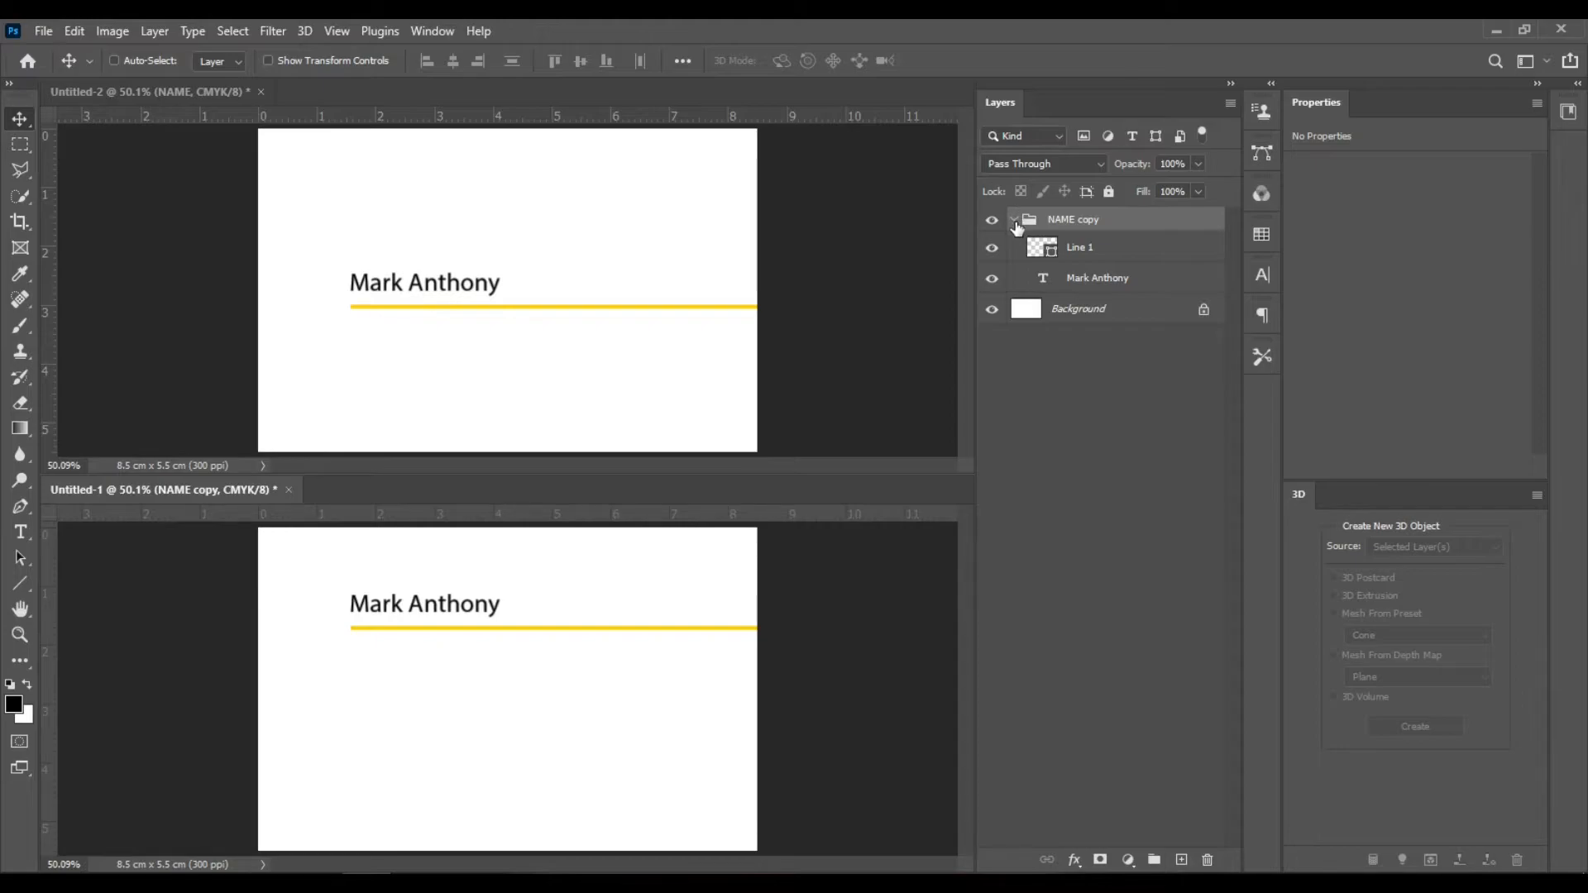
{"action": "left_click", "coordinate": [1117, 285]}
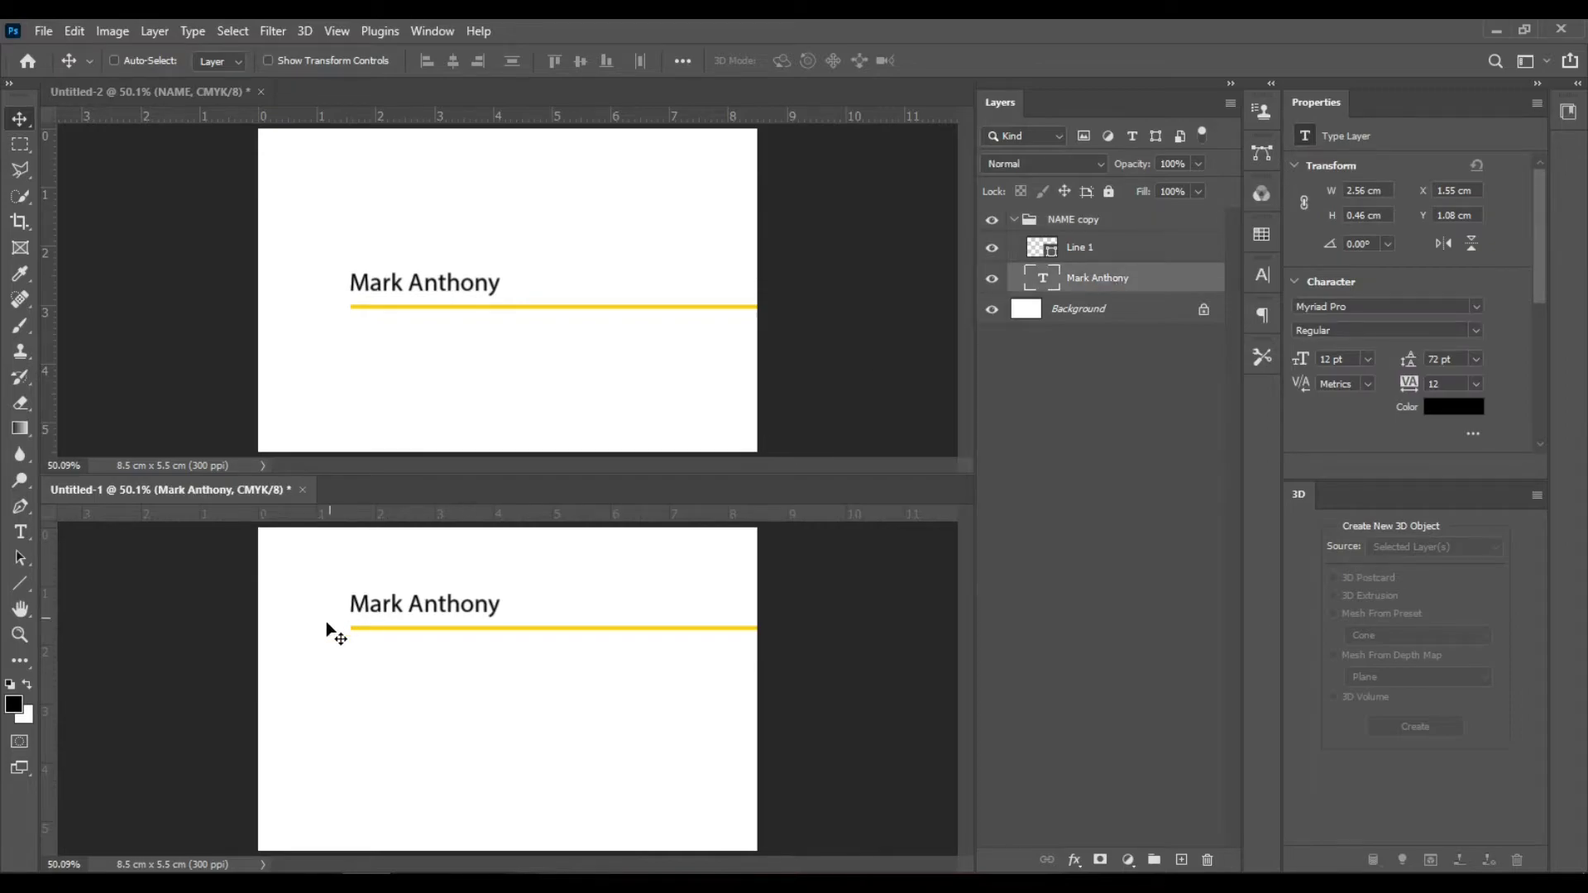
{"action": "left_click_drag", "start_coordinate": [439, 603], "coordinate": [444, 681]}
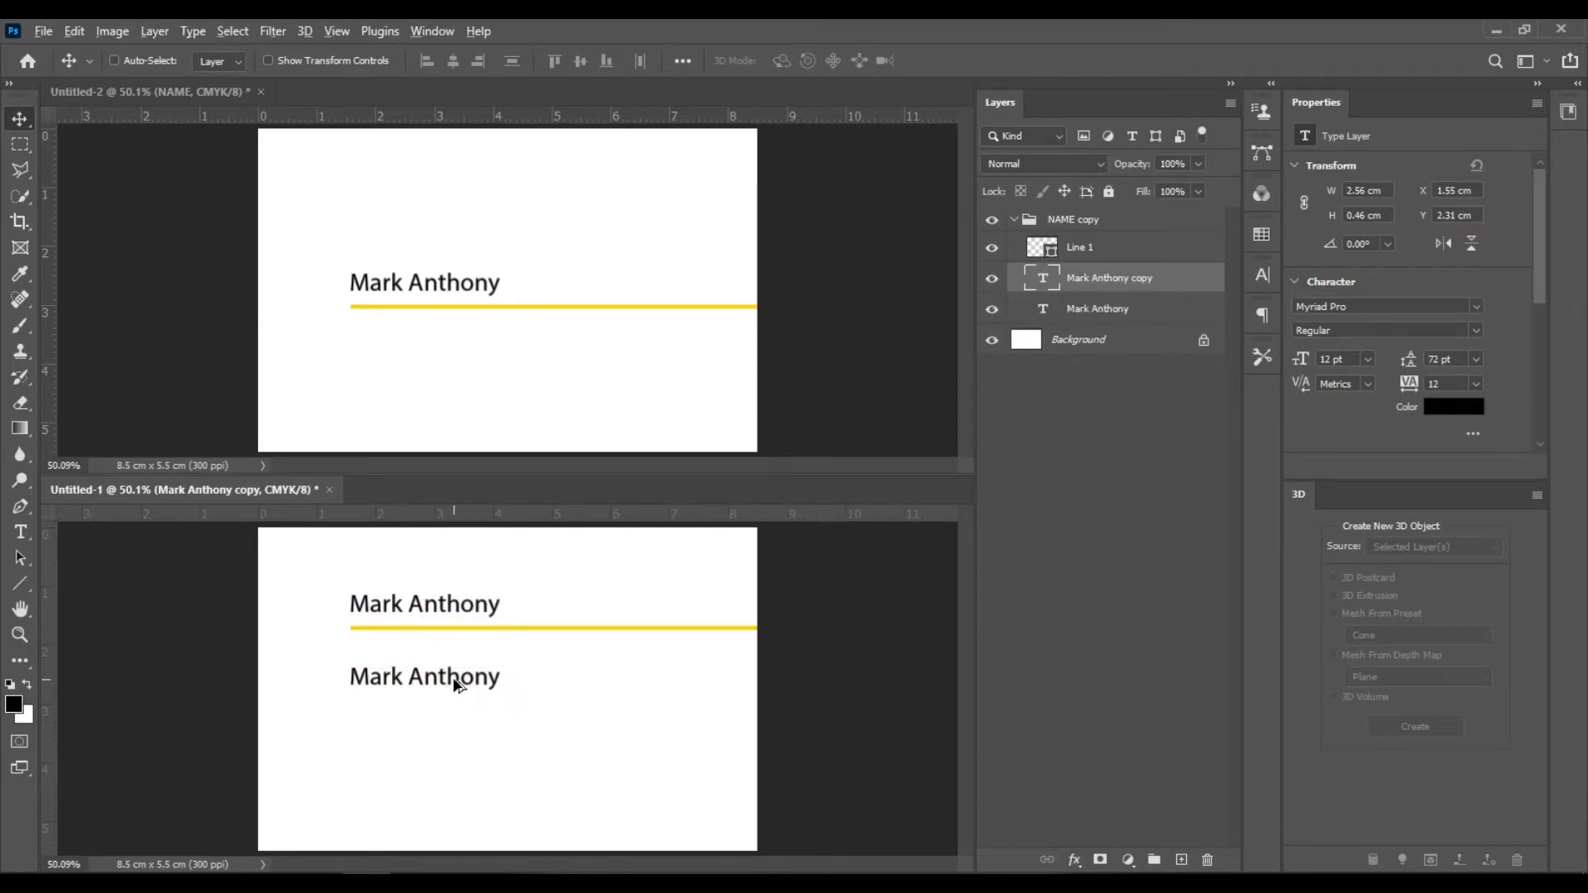
{"action": "left_click_drag", "start_coordinate": [463, 686], "coordinate": [462, 731]}
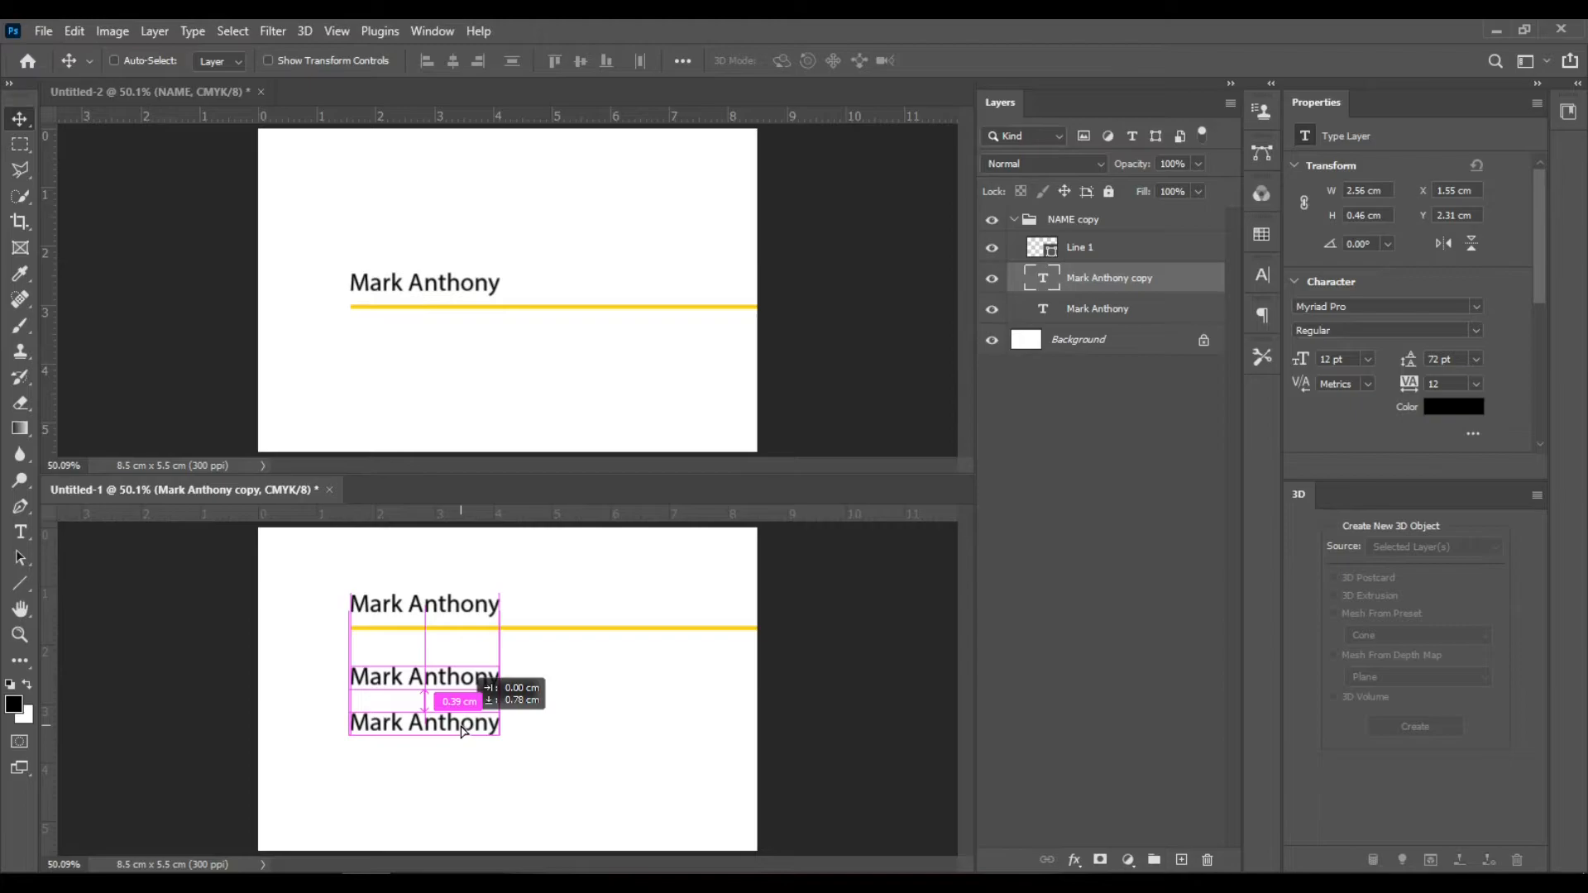
{"action": "left_click_drag", "start_coordinate": [461, 729], "coordinate": [467, 775]}
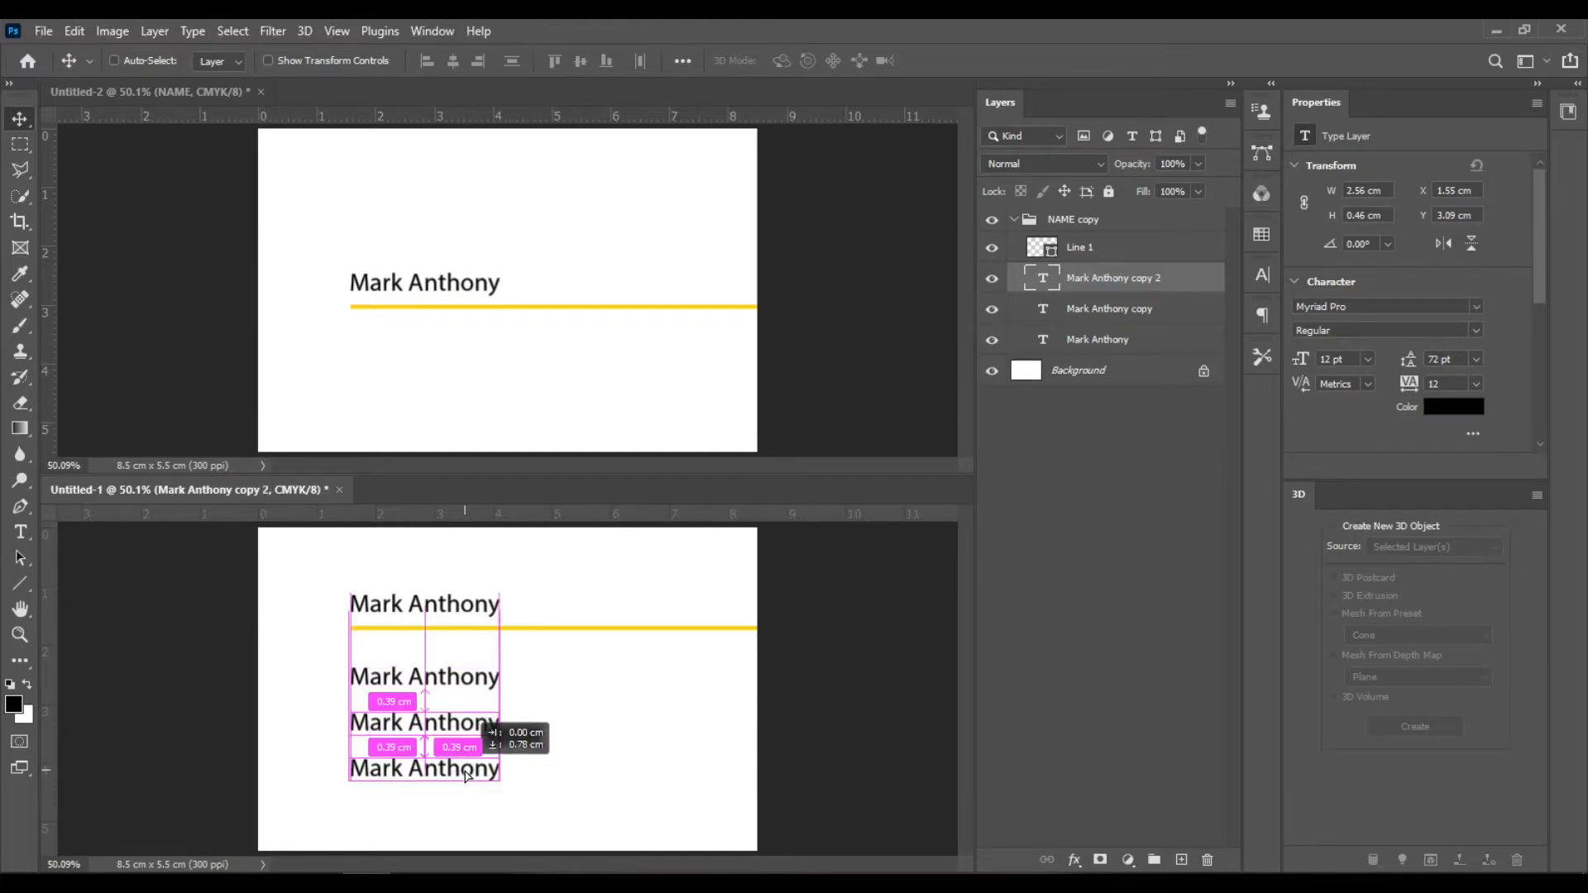
{"action": "left_click_drag", "start_coordinate": [465, 772], "coordinate": [458, 775]}
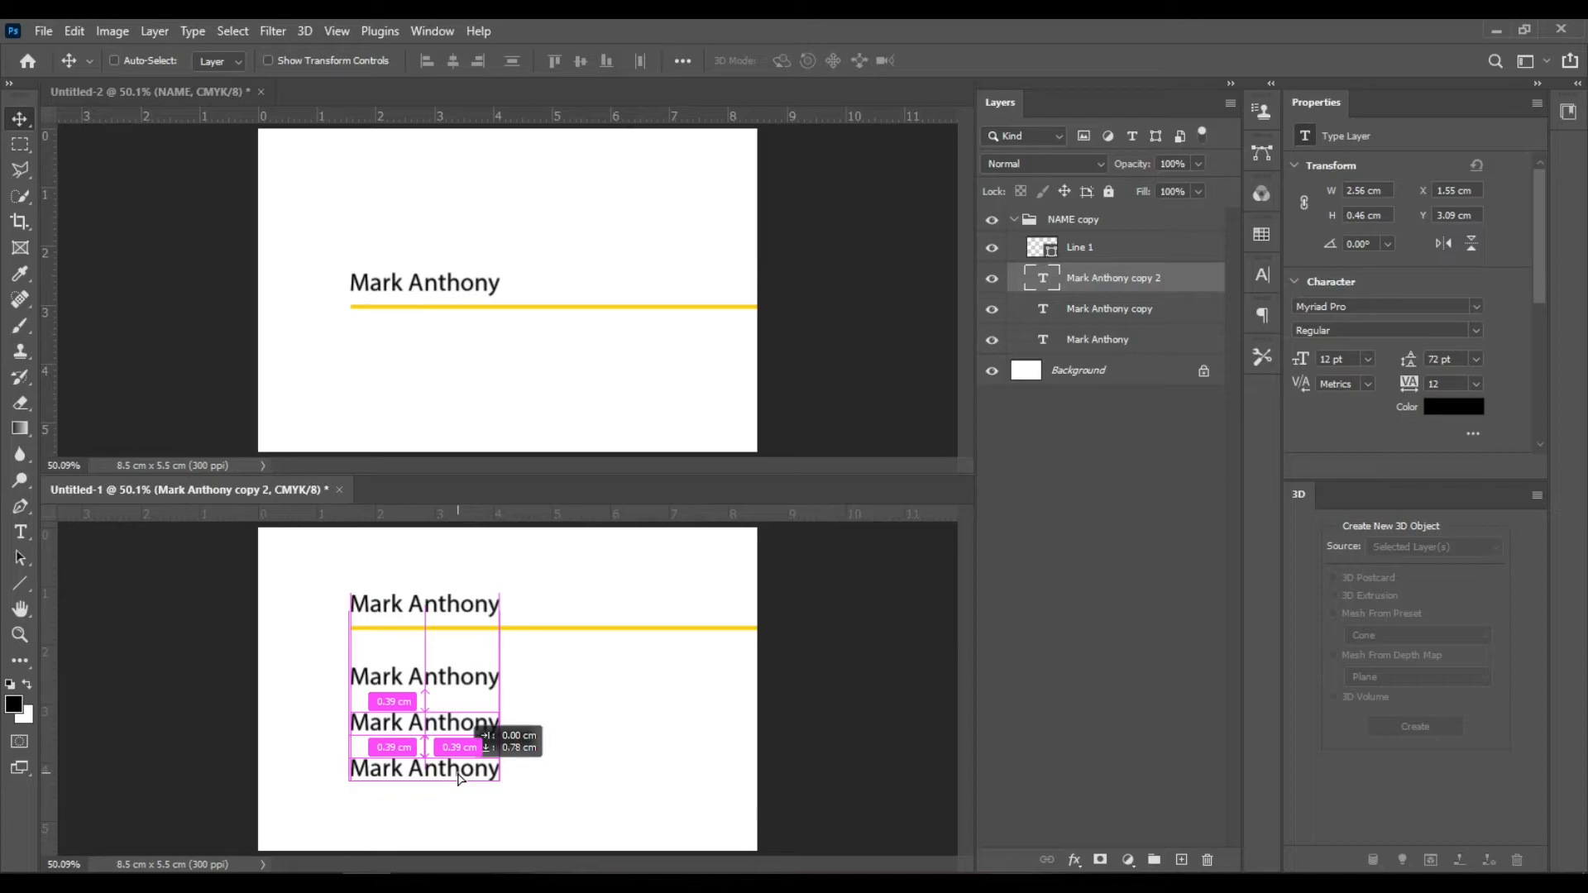
{"action": "left_click_drag", "start_coordinate": [457, 777], "coordinate": [459, 779]}
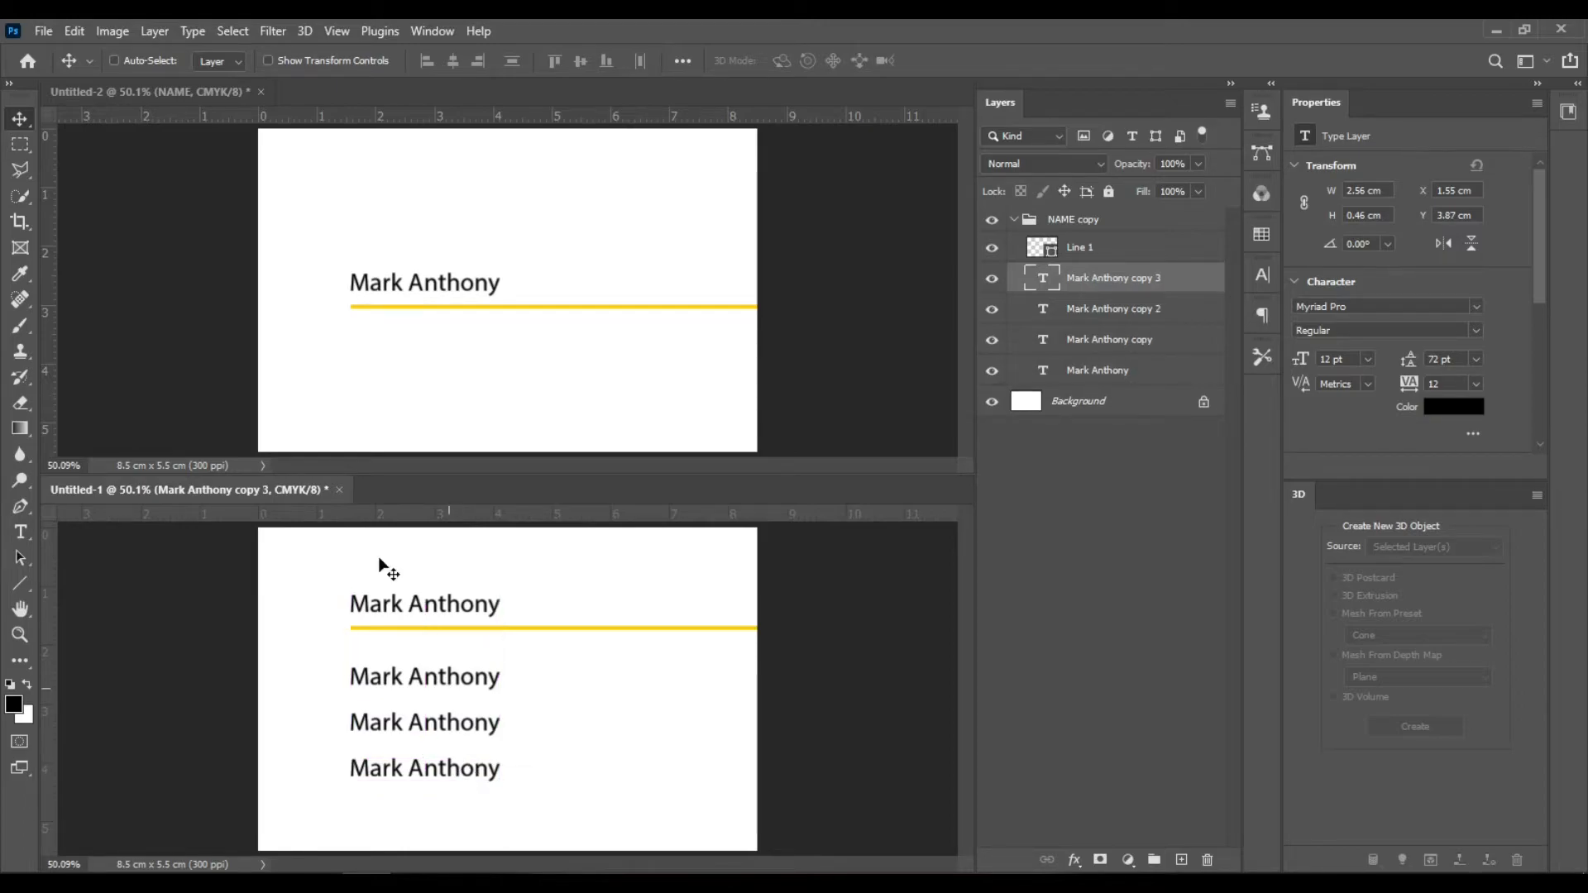
- Replace the first copy's text with the phone number
{"action": "left_click", "coordinate": [1068, 340]}
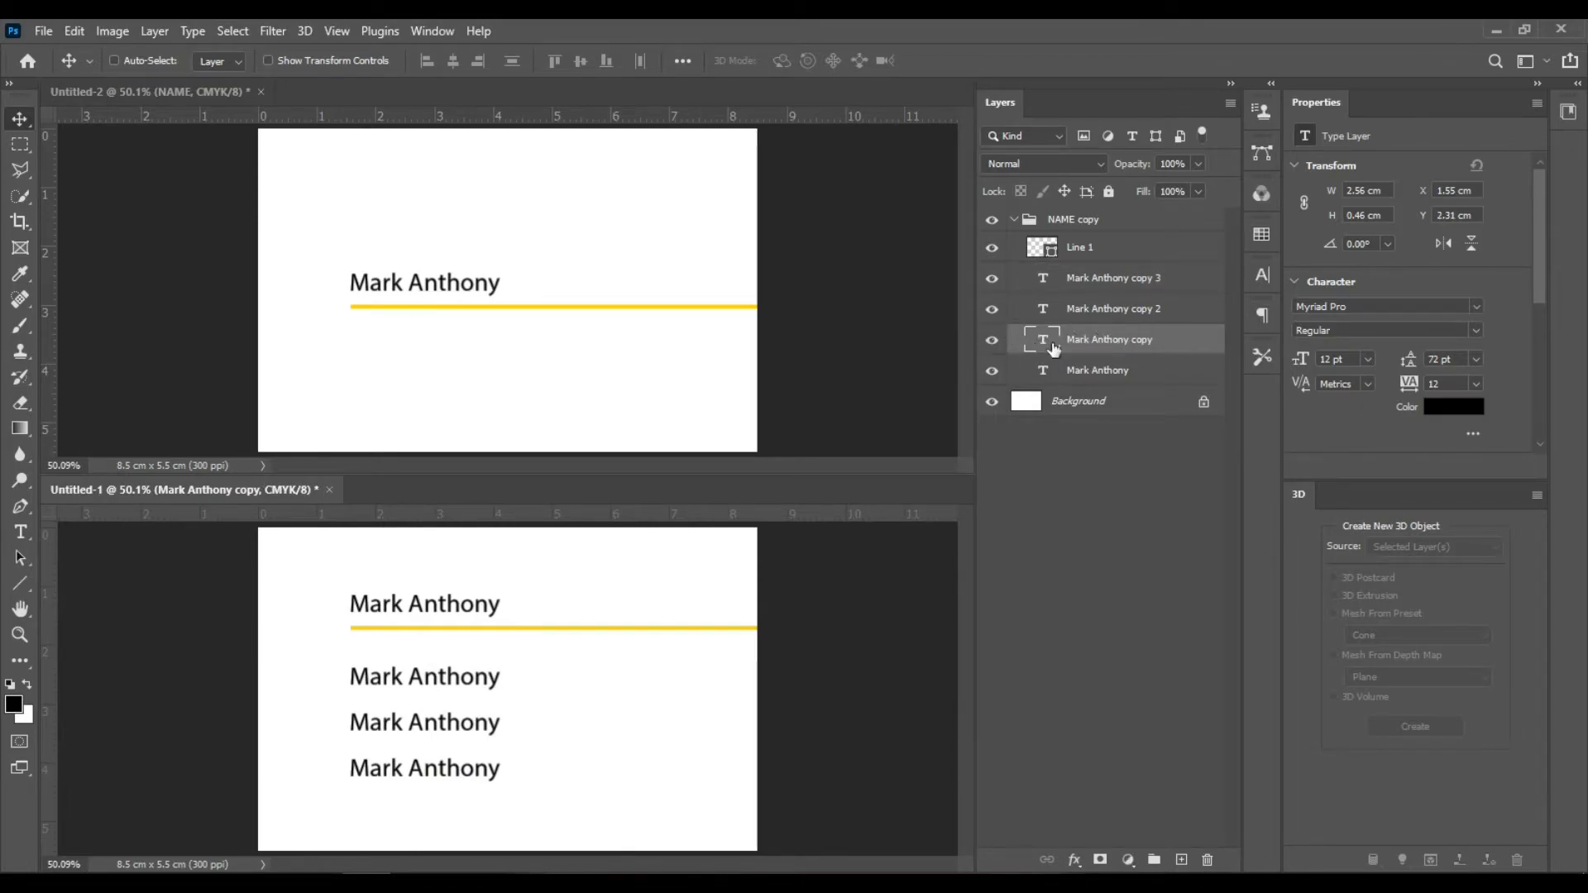
{"action": "double_click", "coordinate": [1045, 340]}
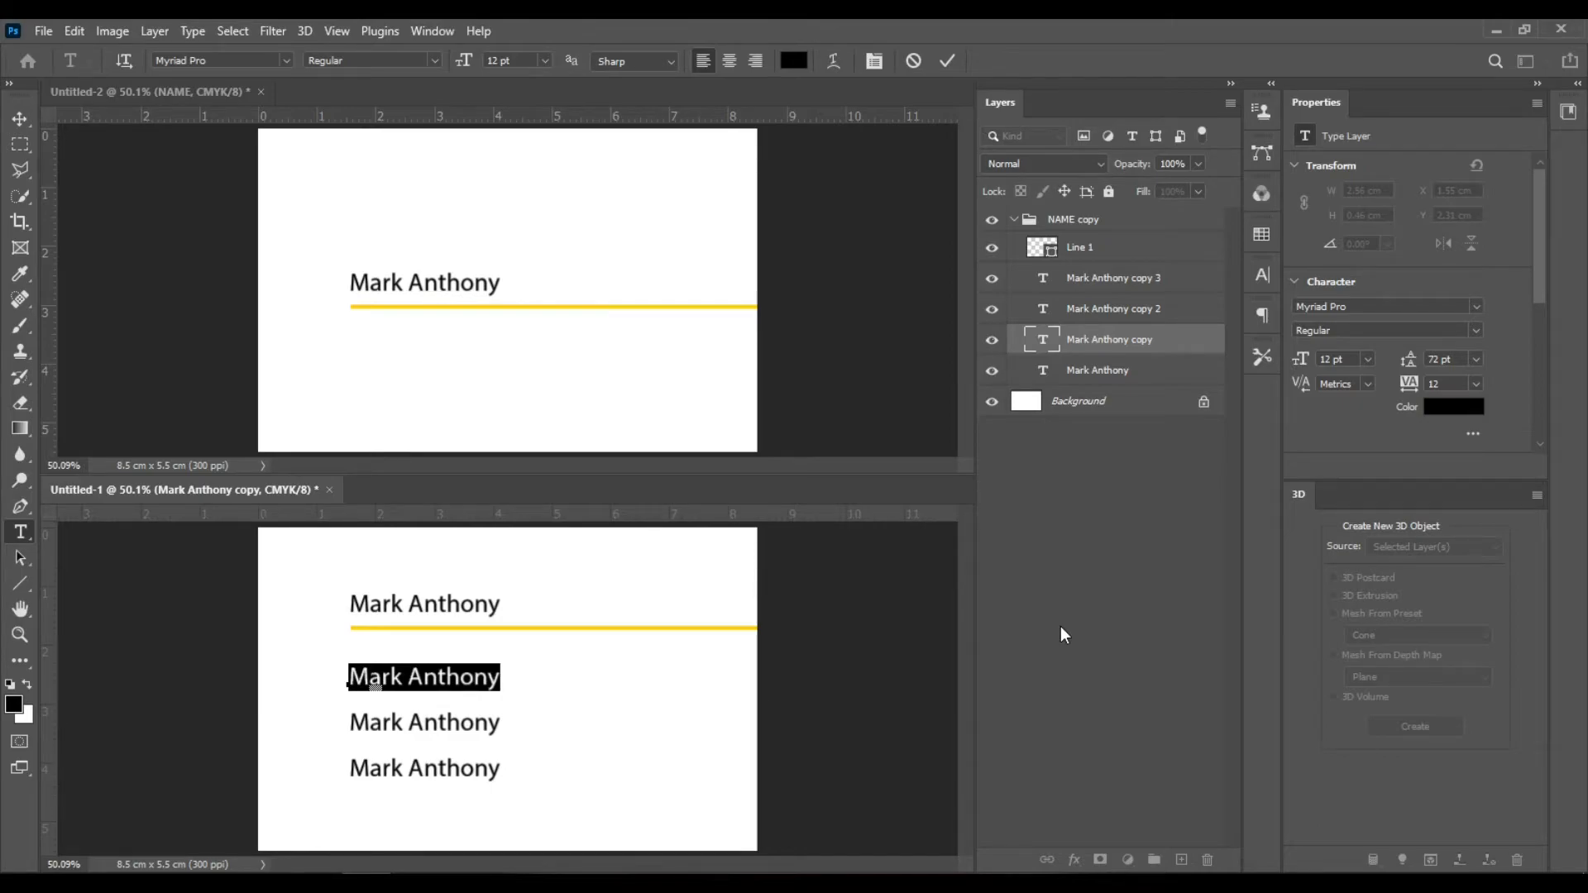
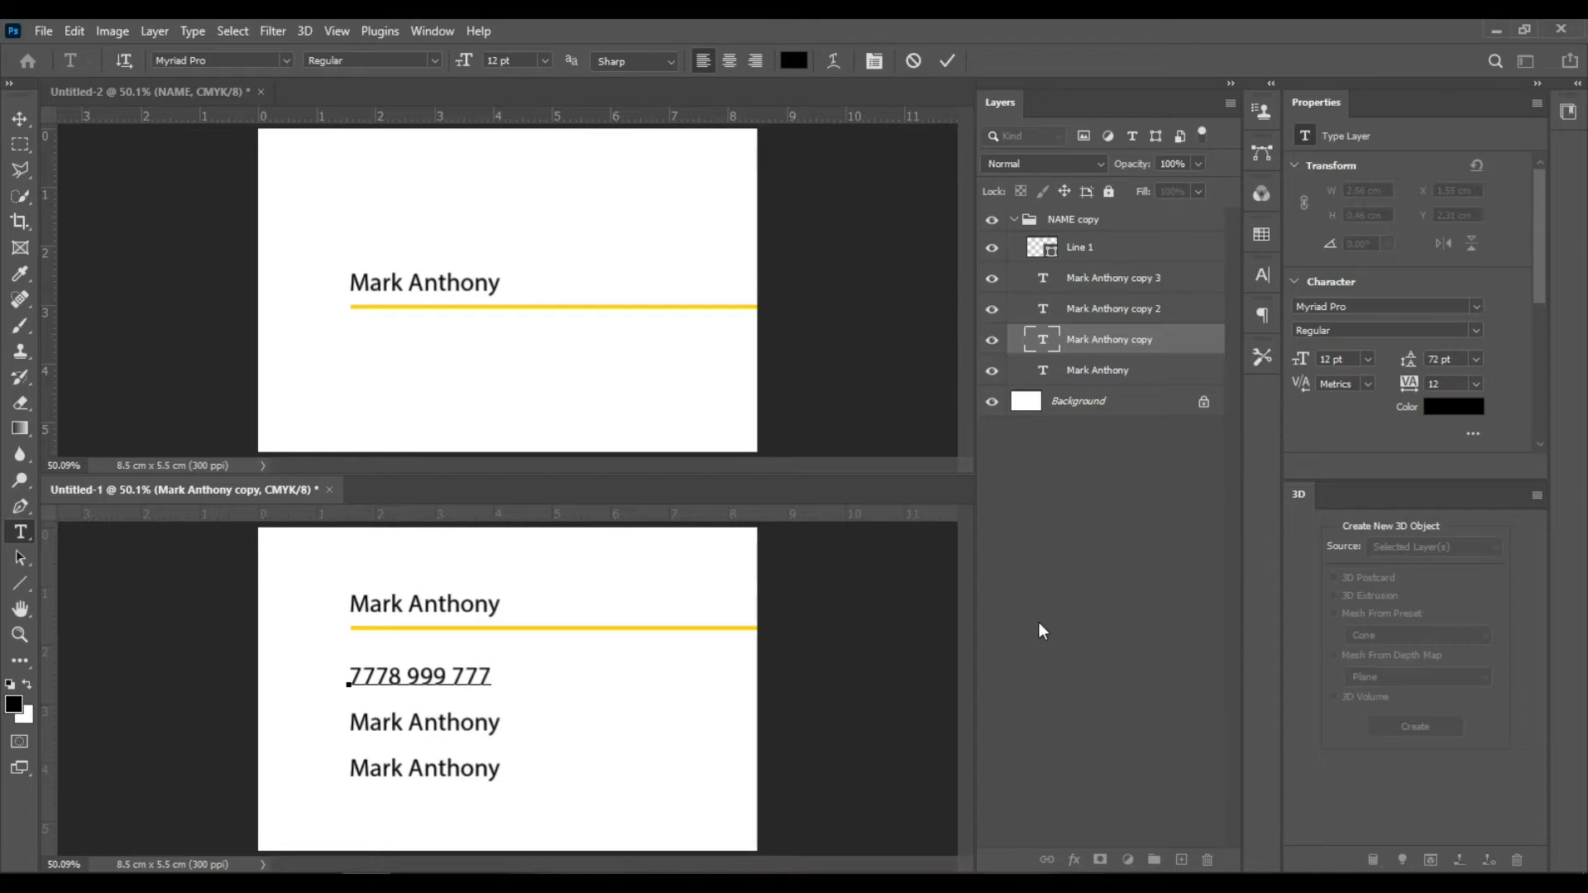
{"action": "key", "text": "ctrl"}
{"action": "key", "text": "ctrl+Return"}
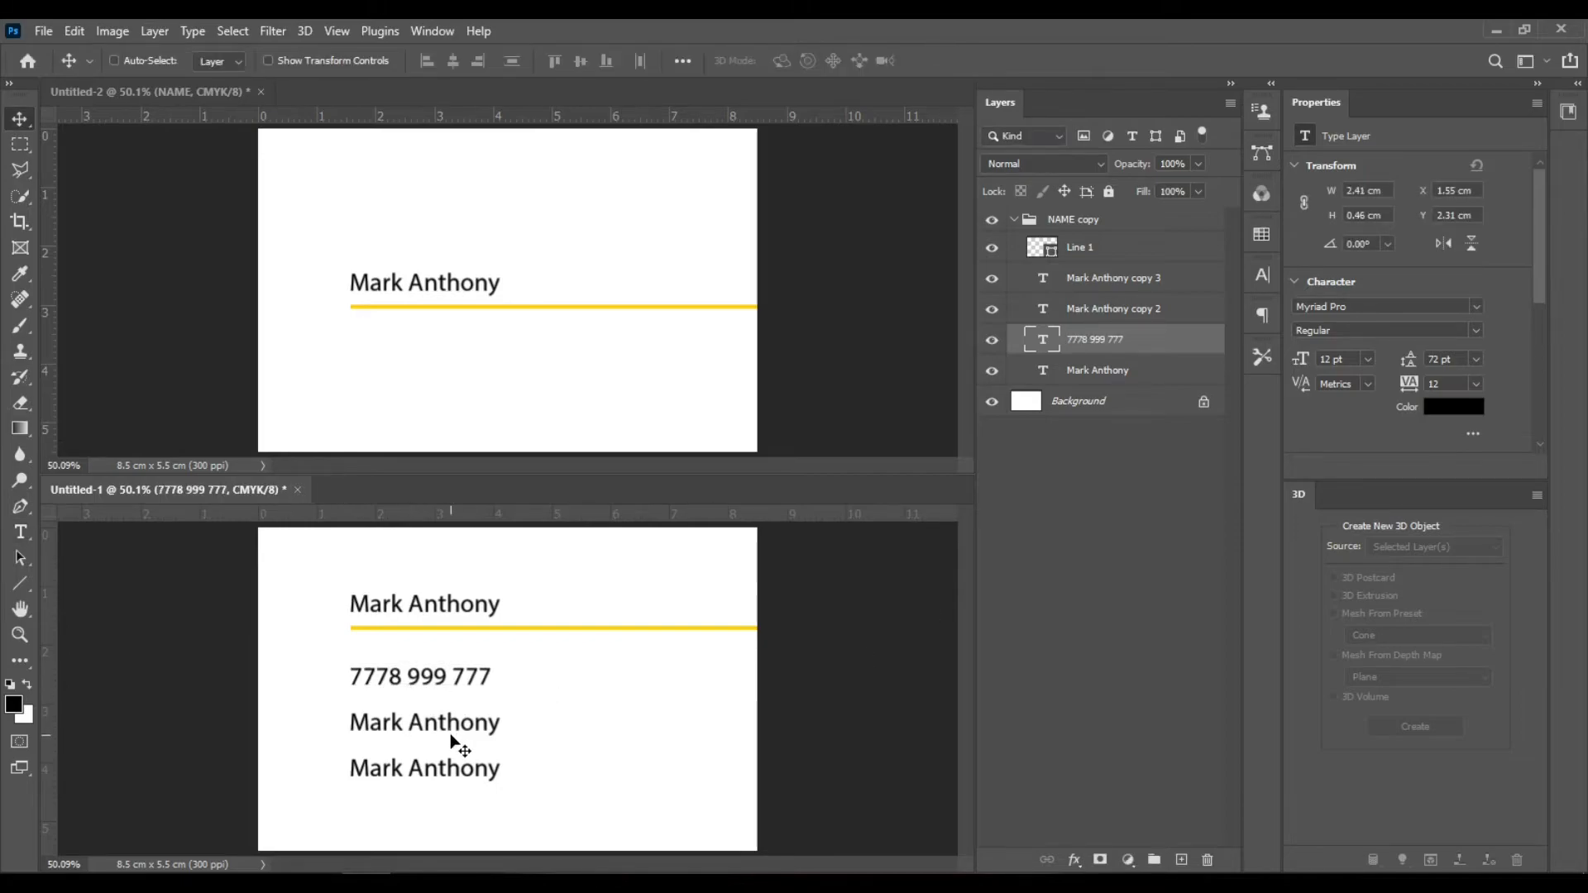
- Replace the second copy's text with the website address
{"action": "double_click", "coordinate": [1044, 310]}
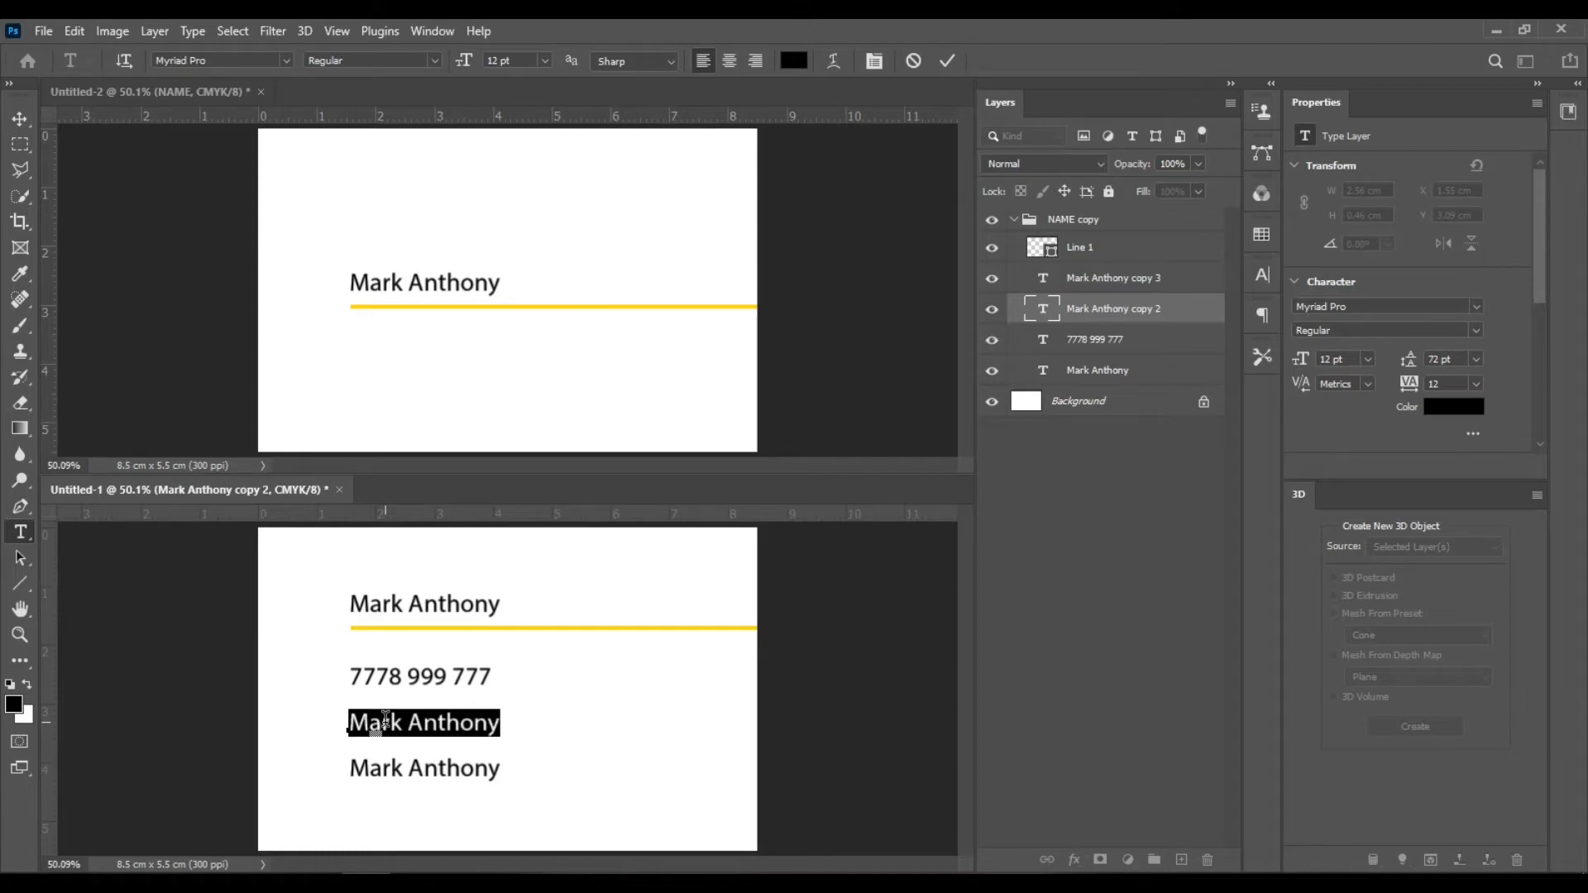
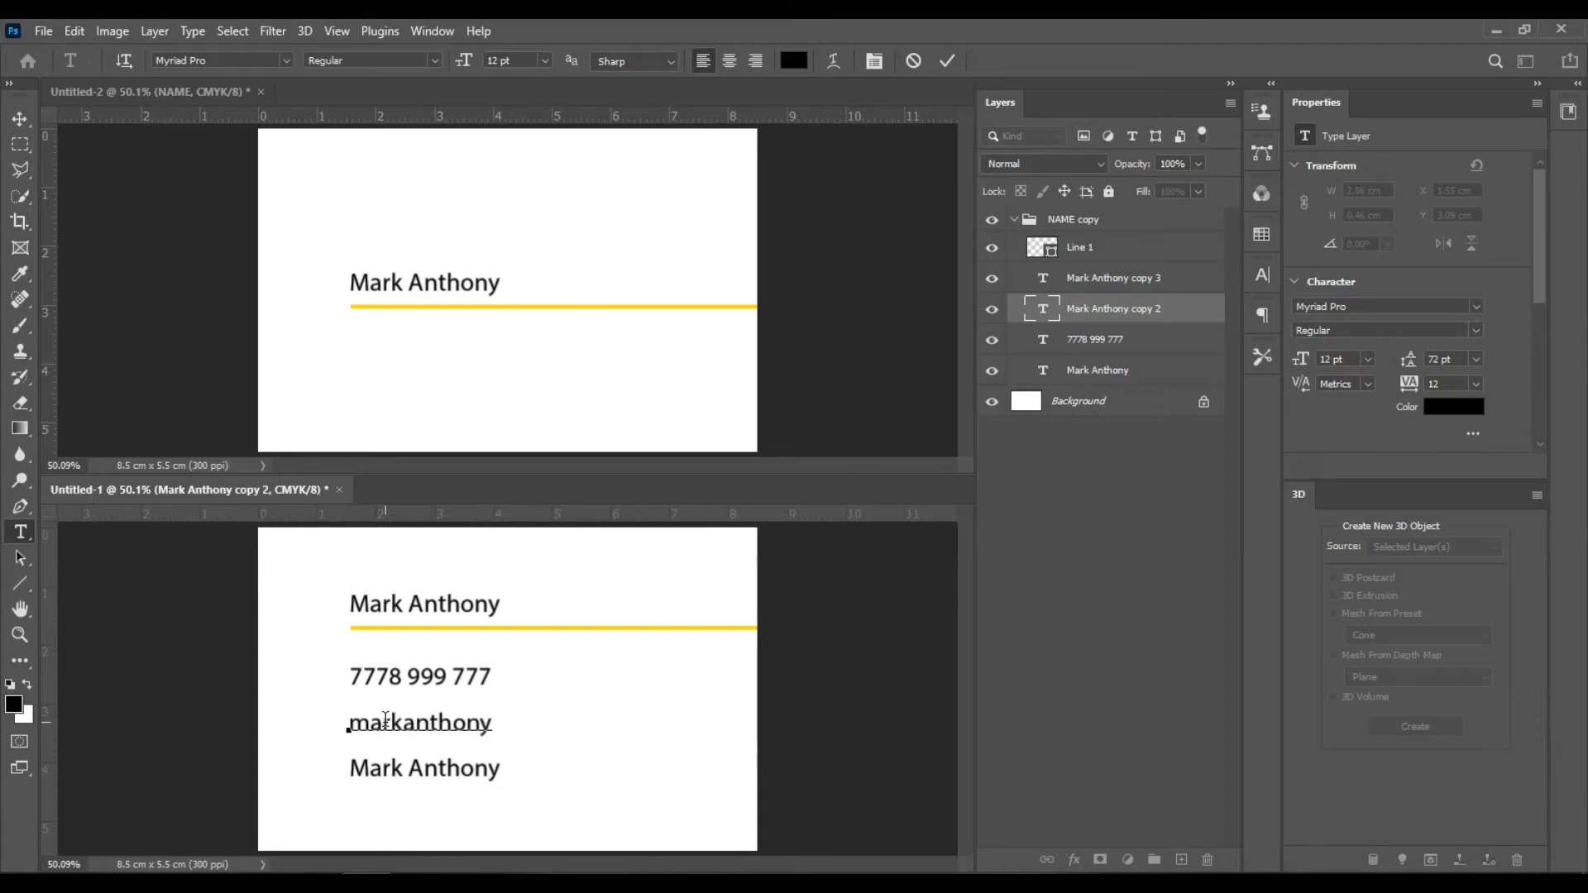
{"action": "type", "text": ".com"}
{"action": "left_click", "coordinate": [946, 61]}
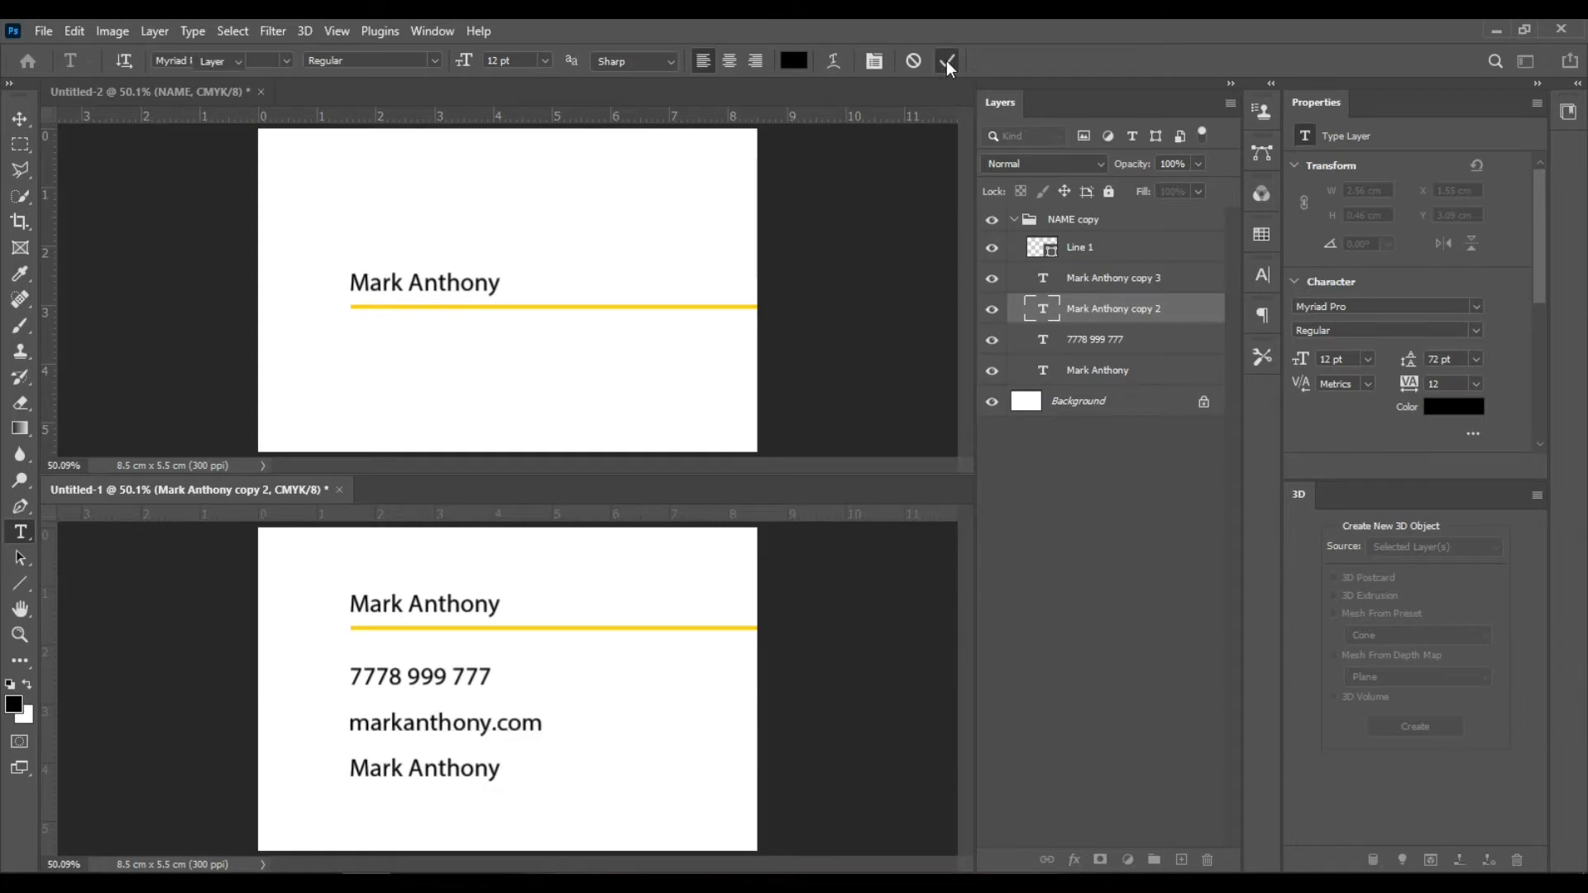
- Replace the third copy's text with the e-mail address
{"action": "key", "text": "v"}
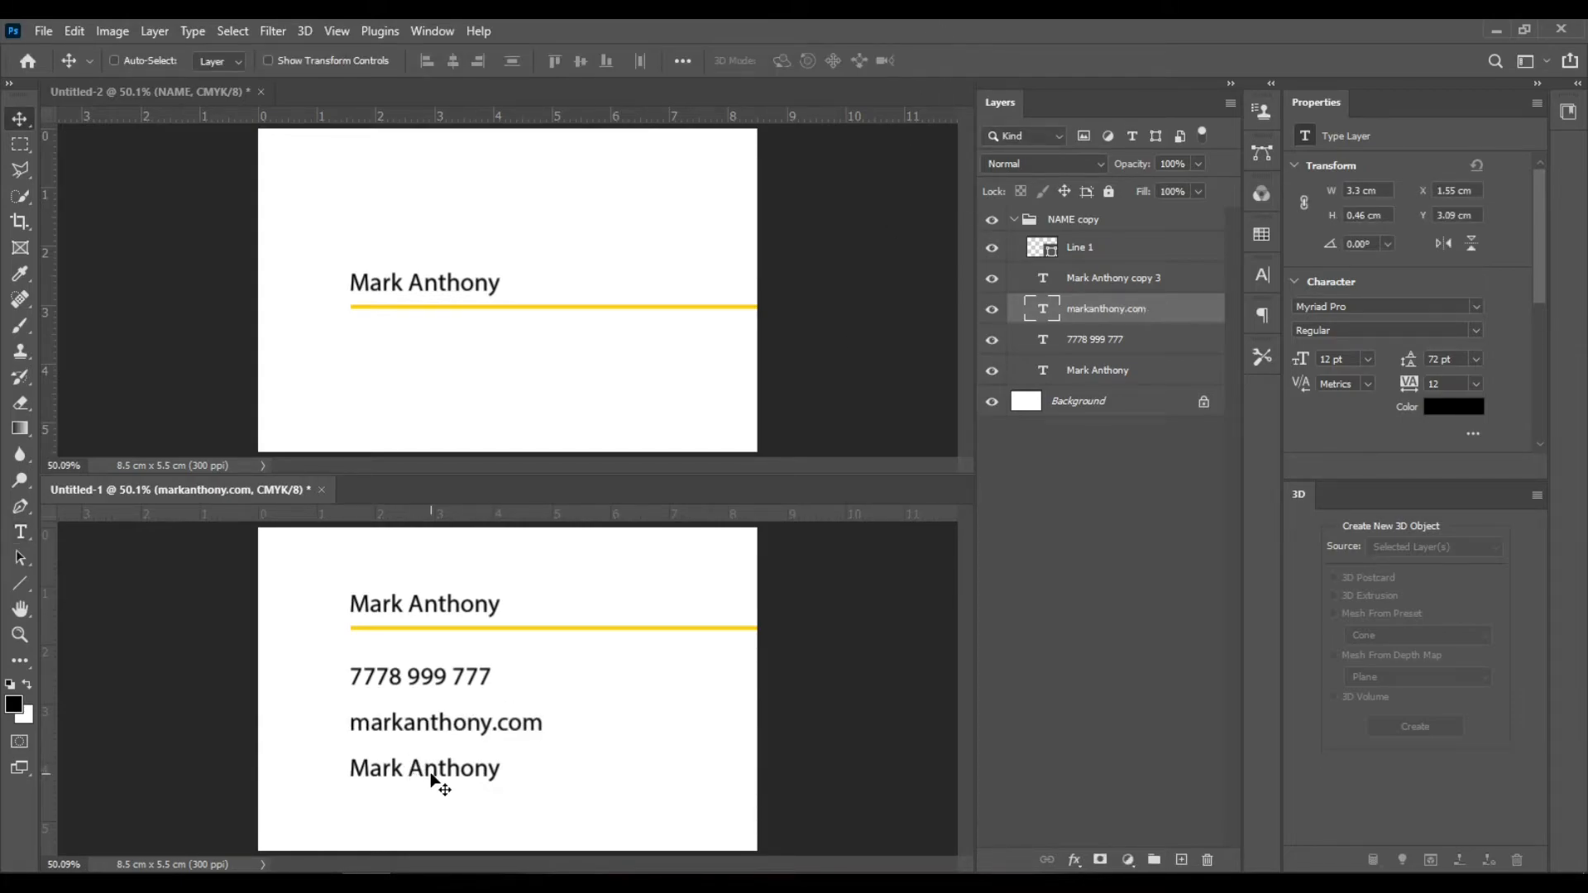
{"action": "left_click", "coordinate": [431, 773], "text": "ctrl"}
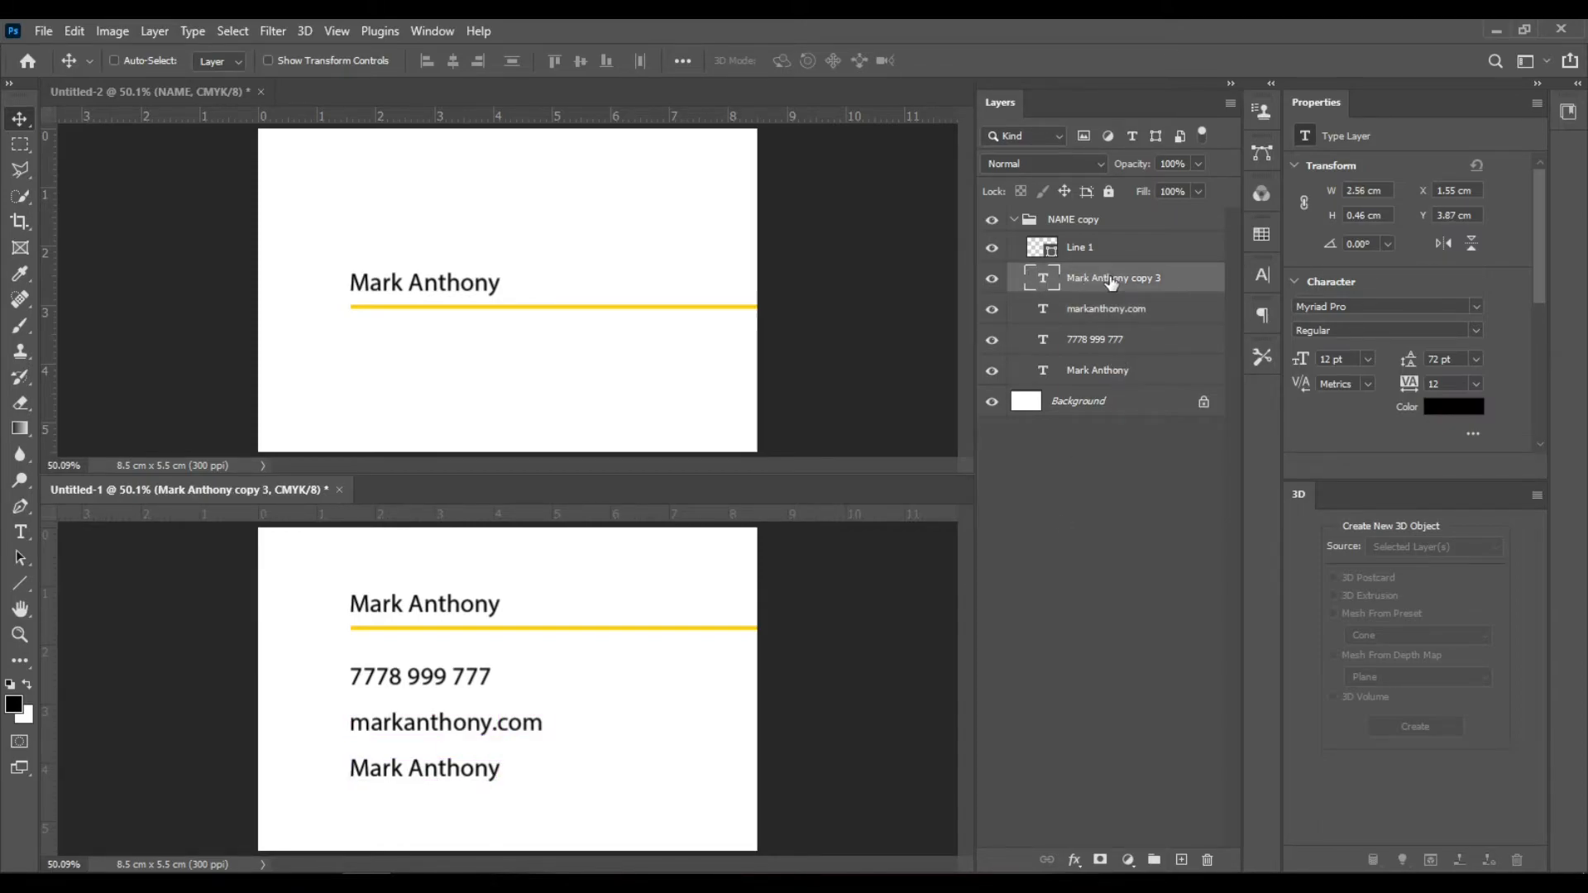
{"action": "double_click", "coordinate": [1044, 279]}
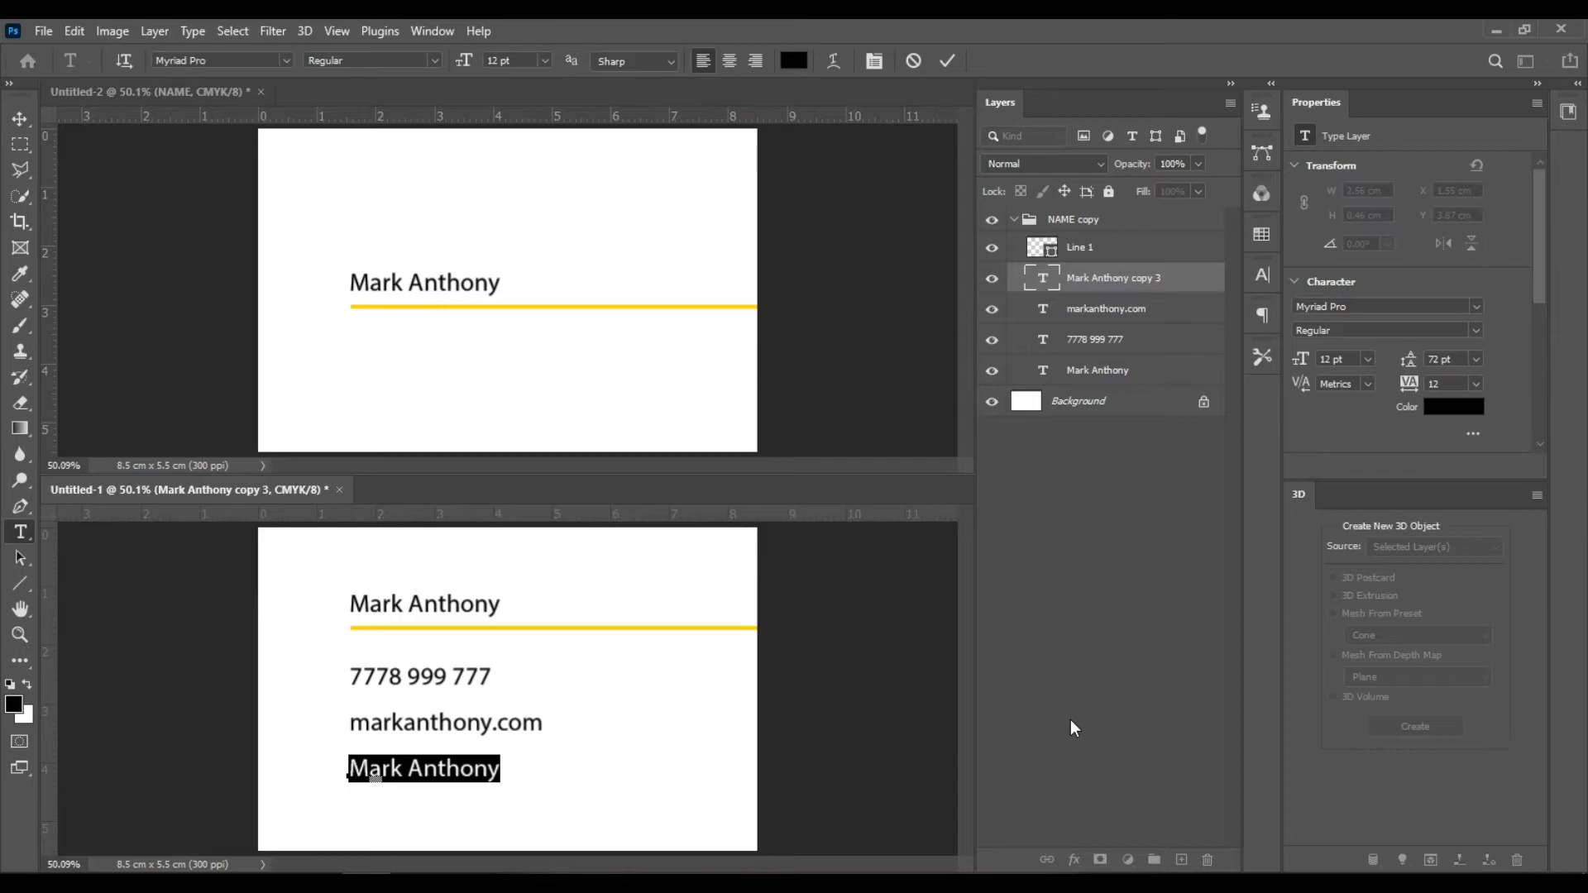
{"action": "left_click", "coordinate": [374, 772]}
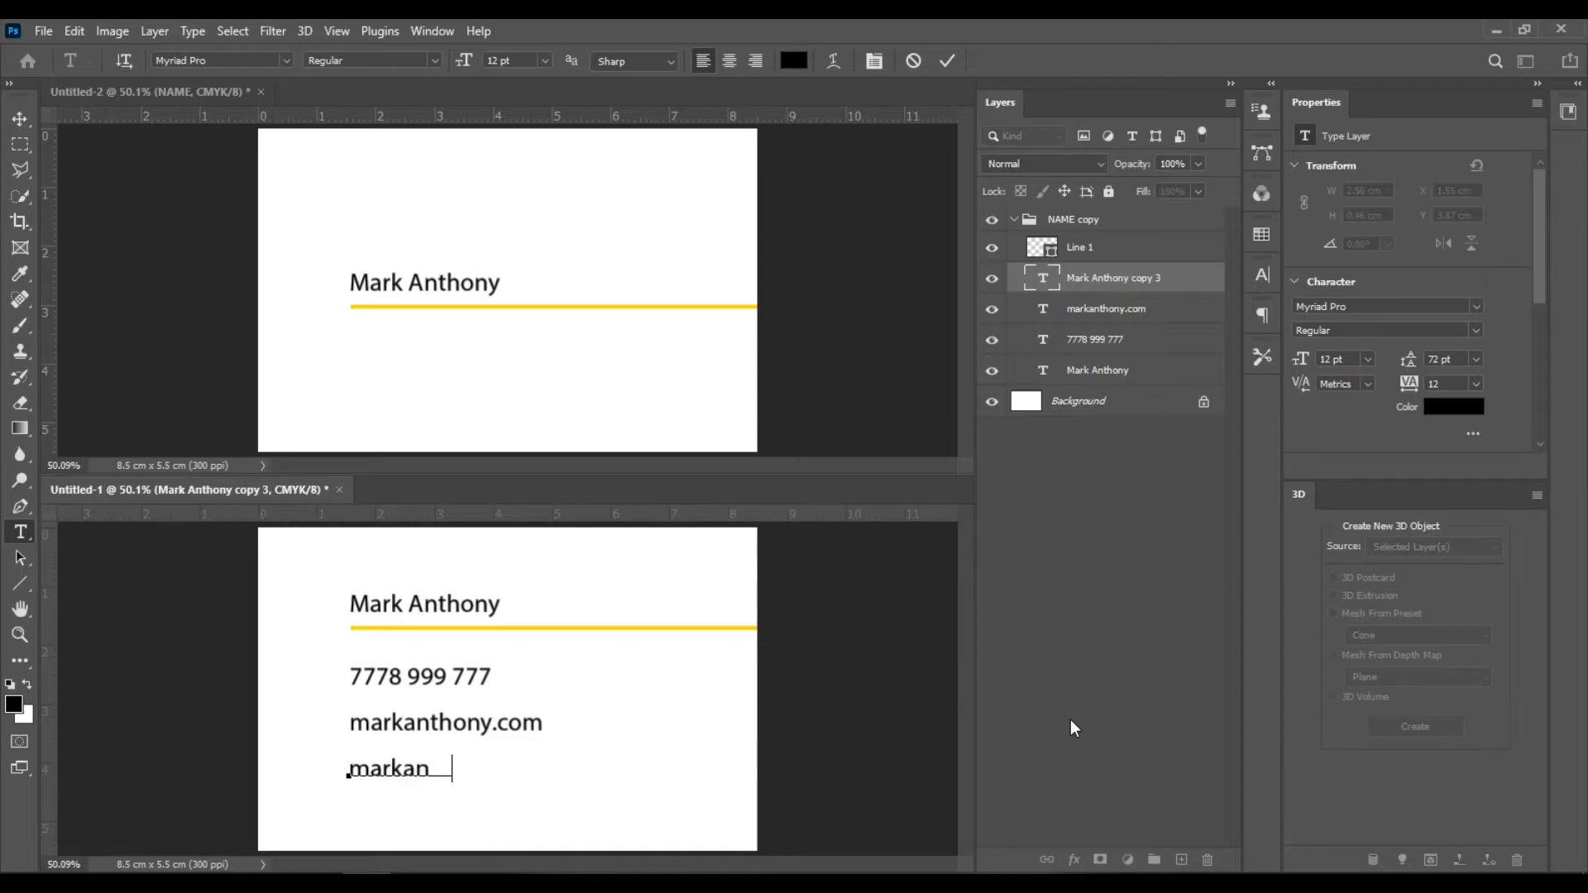
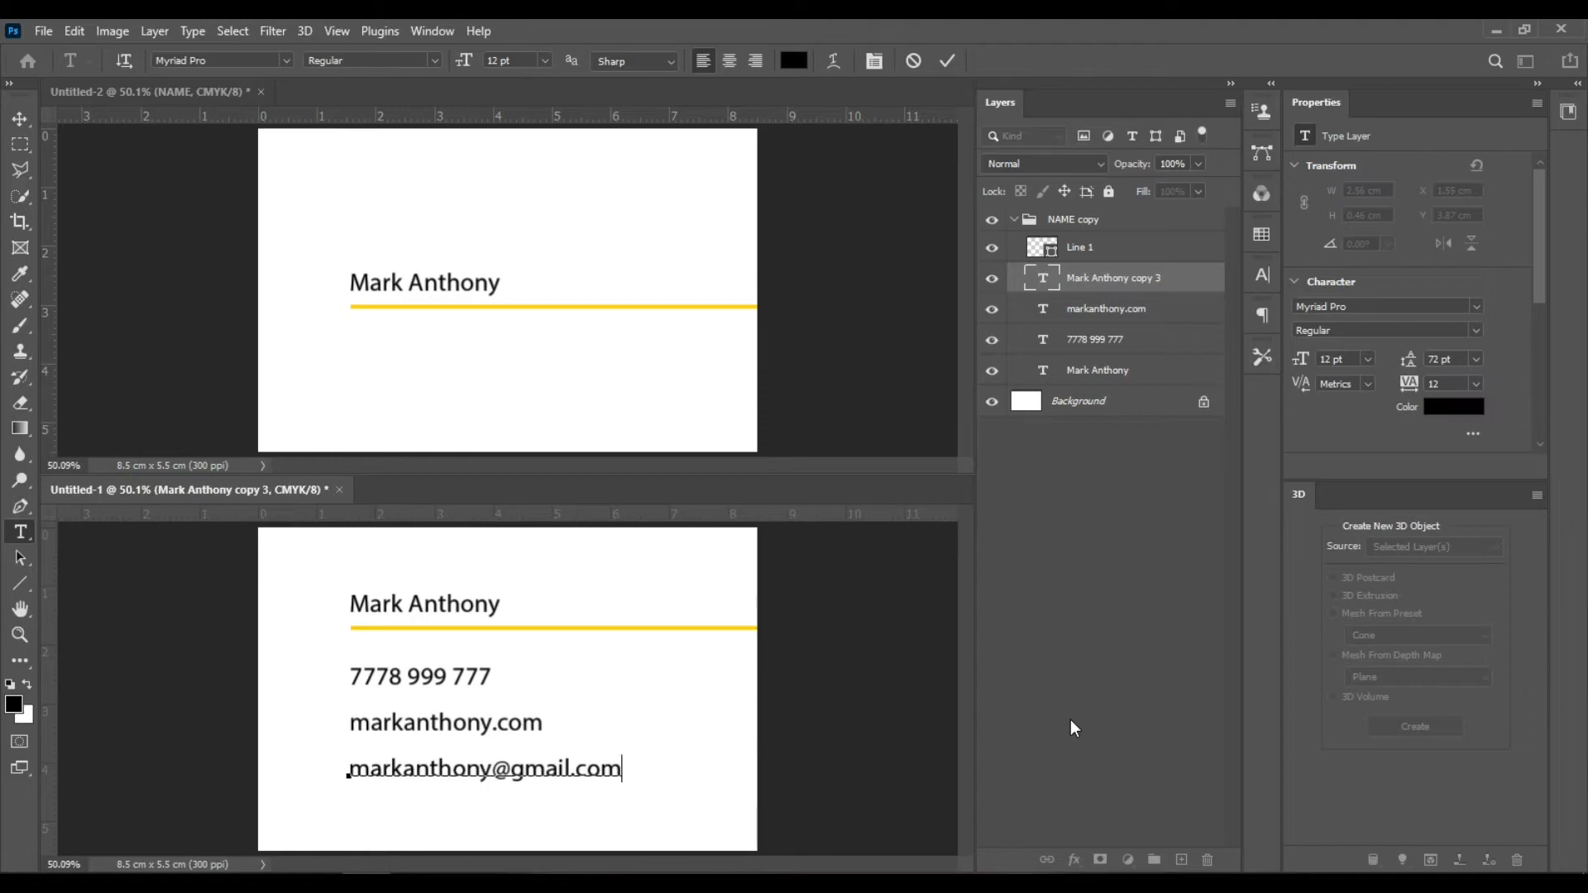
{"action": "key", "text": "ctrl+Return"}
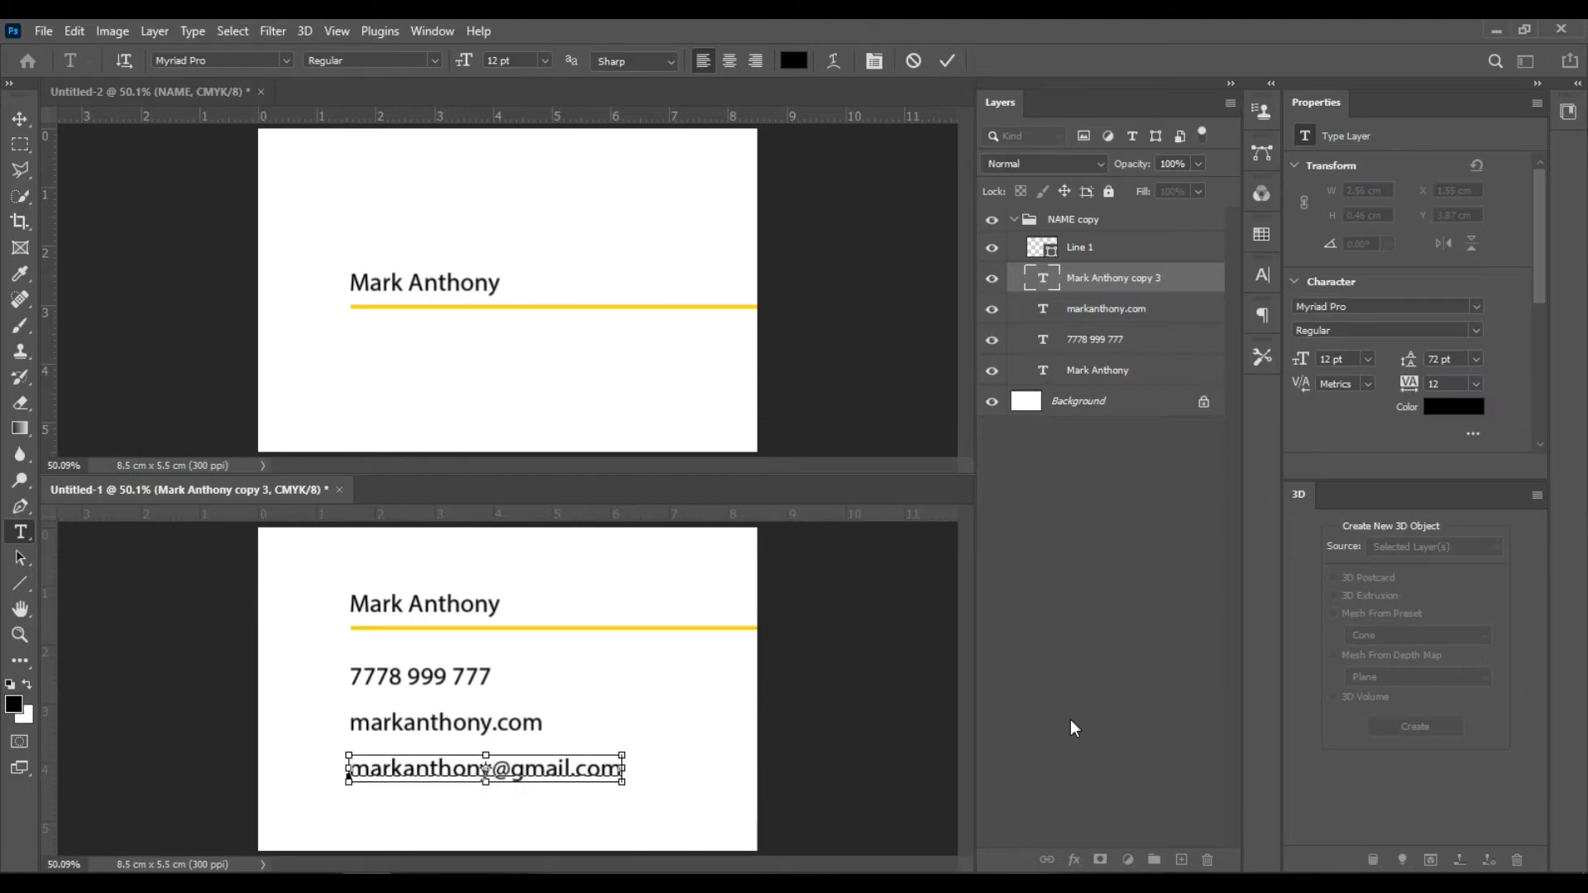
{"action": "key", "text": "v"}
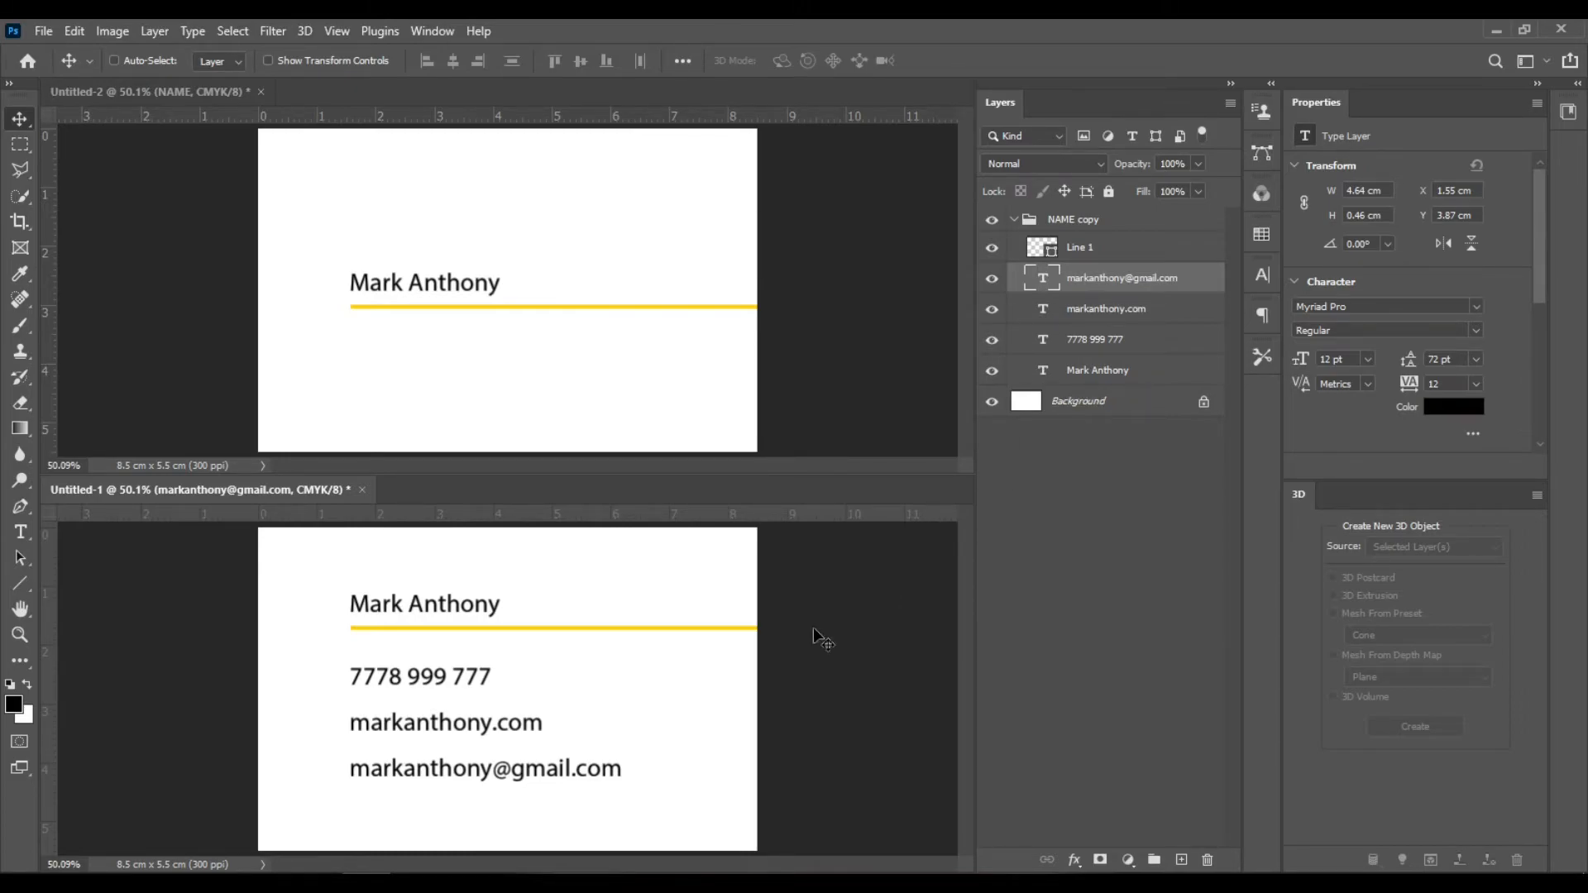
- Set the top name's font style to Bold
{"action": "double_click", "coordinate": [1043, 372]}
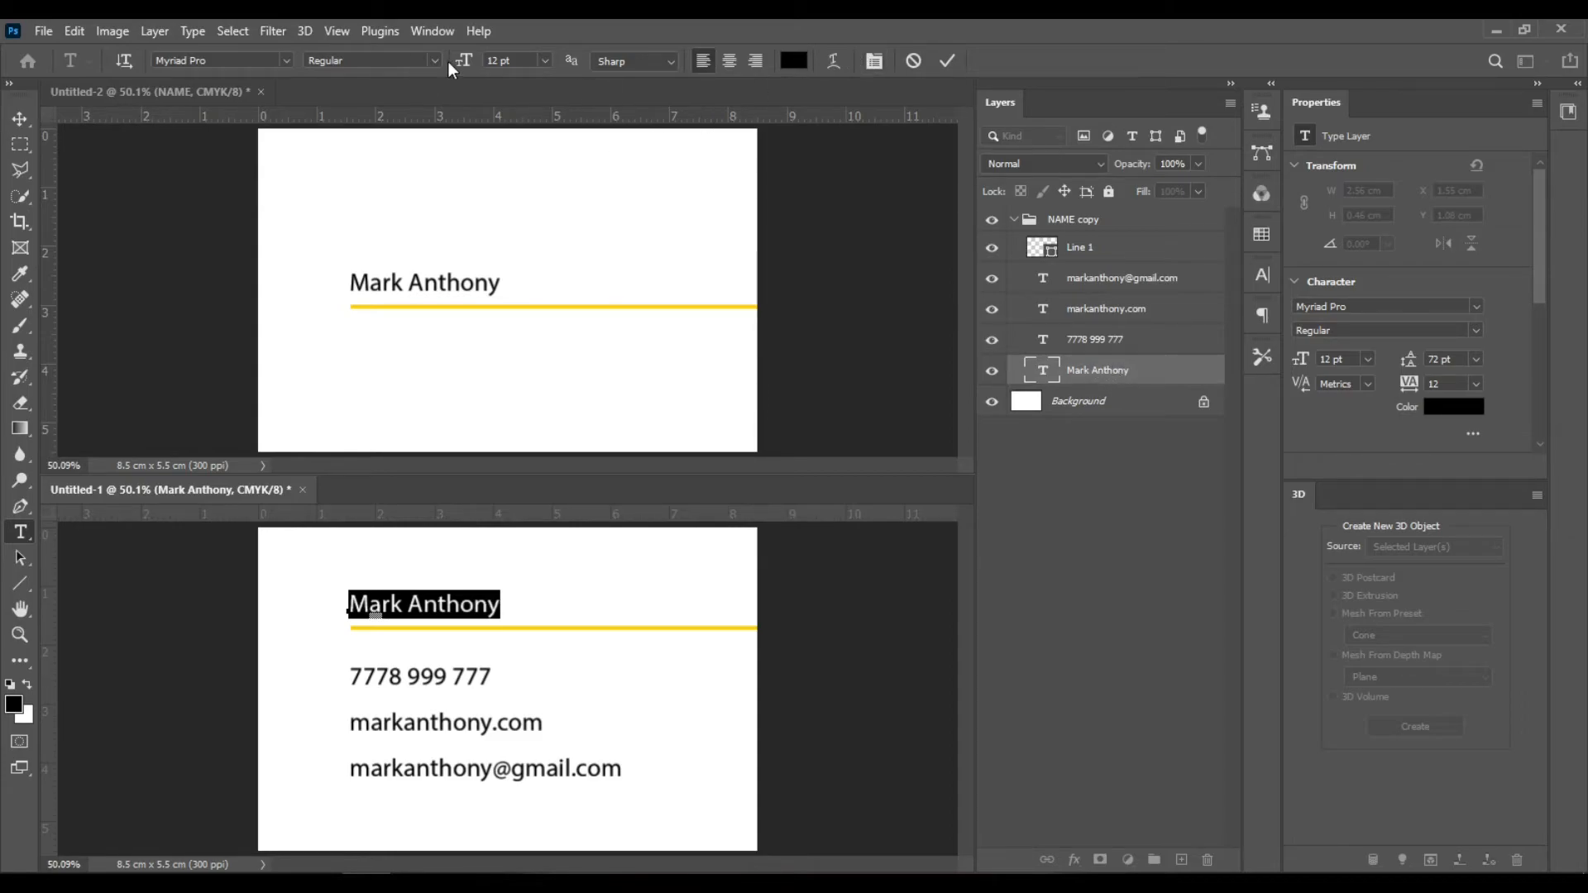
{"action": "left_click", "coordinate": [427, 62]}
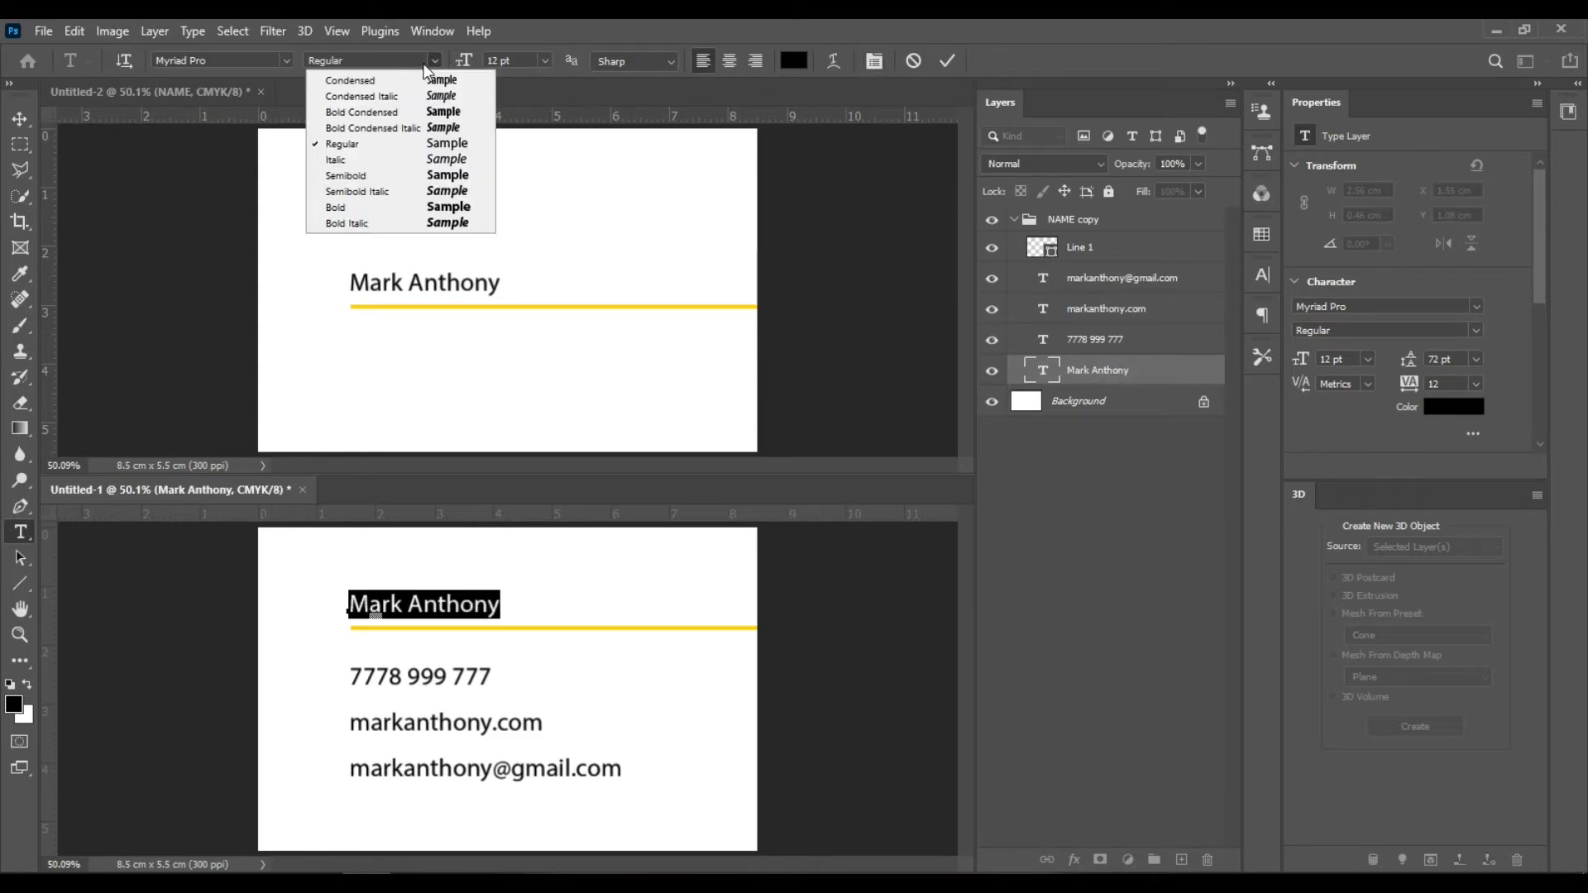
{"action": "left_click", "coordinate": [387, 209]}
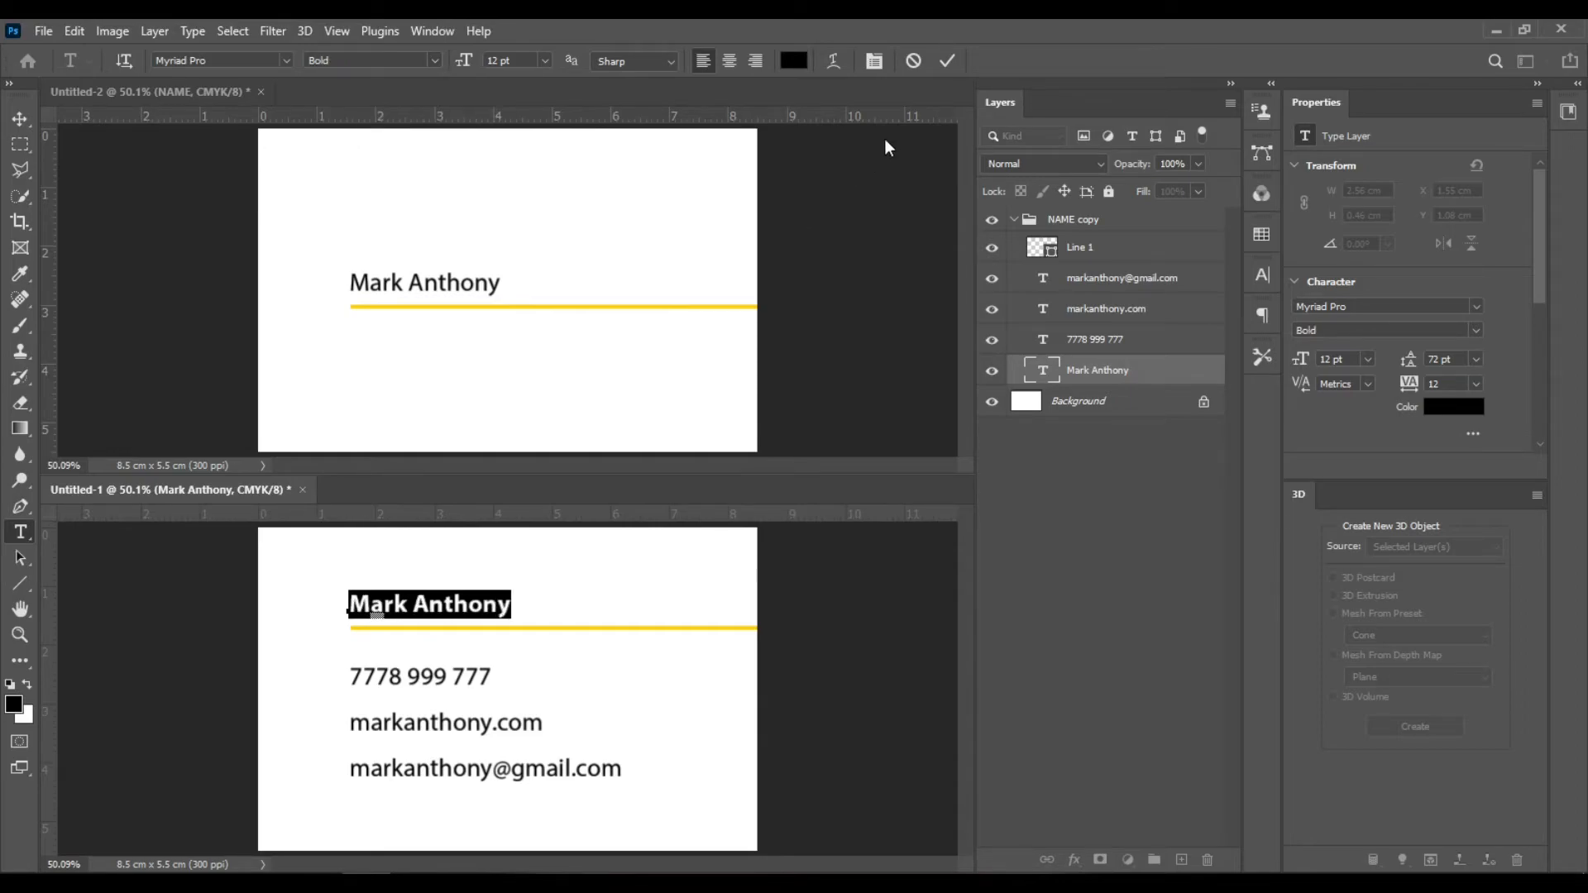
{"action": "key", "text": "ctrl+Return"}
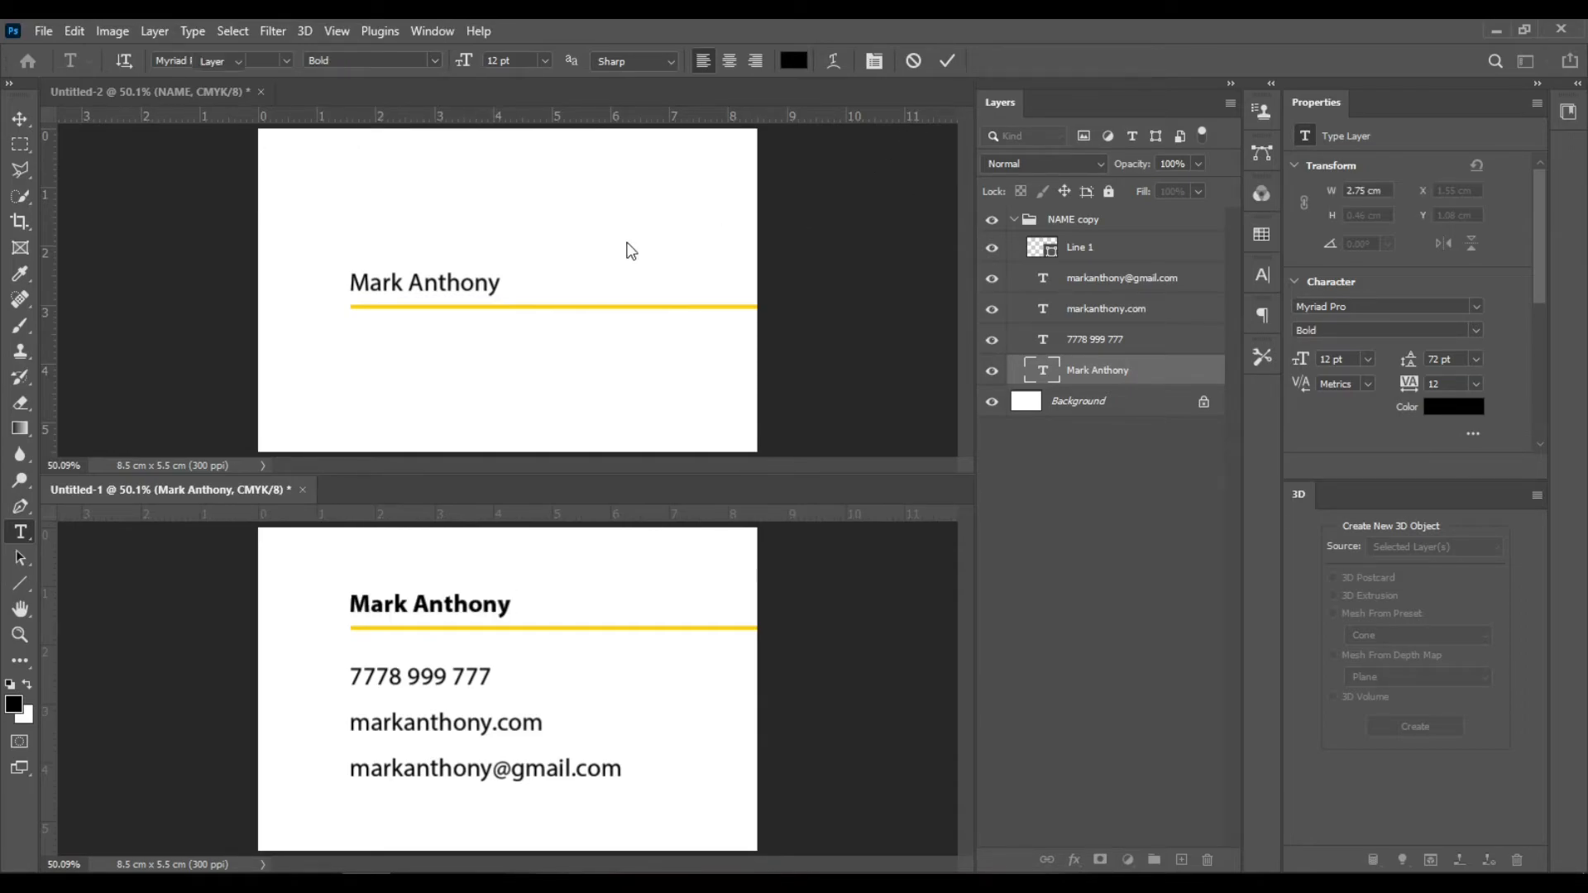
{"action": "key", "text": "v"}
- Set the name on the front card to Bold and commit the text edit
{"action": "left_click", "coordinate": [875, 285]}
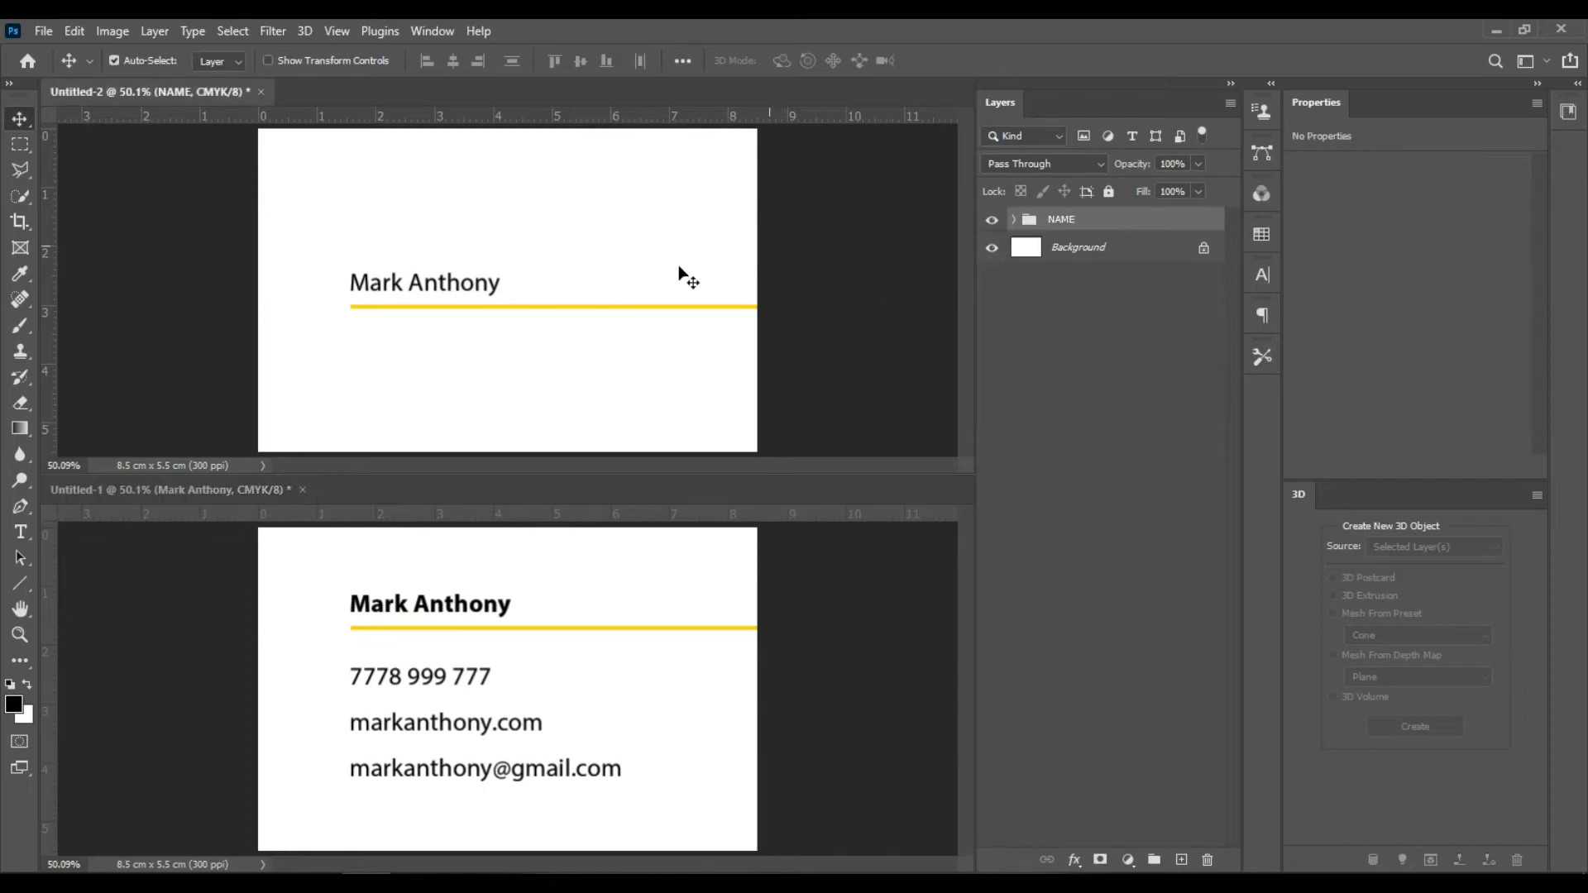
{"action": "left_click", "coordinate": [481, 283], "text": "ctrl"}
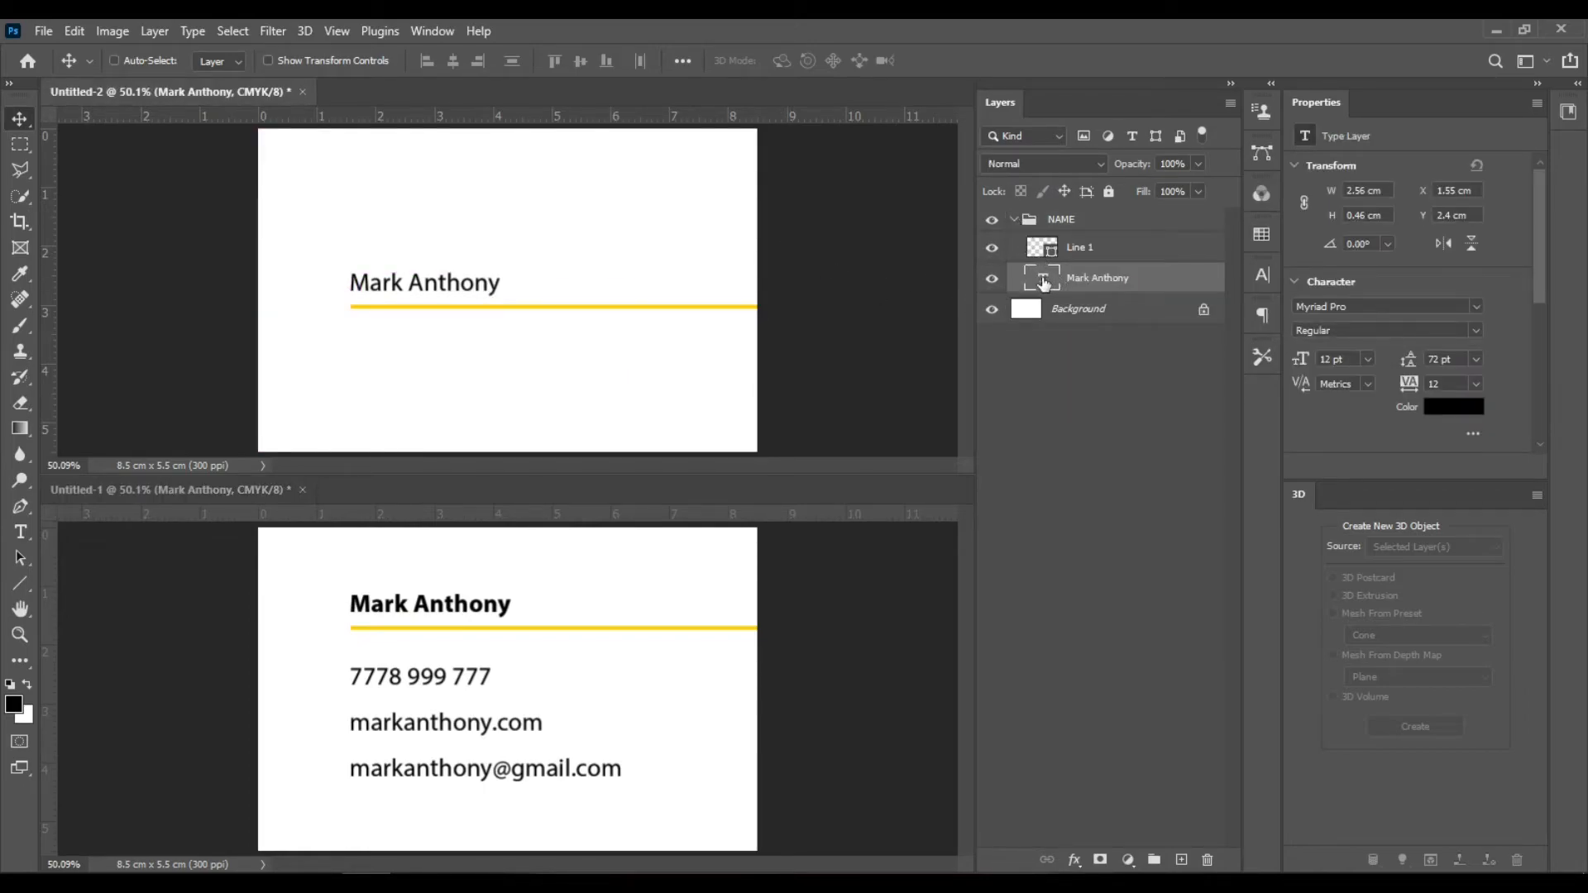
{"action": "double_click", "coordinate": [1042, 283]}
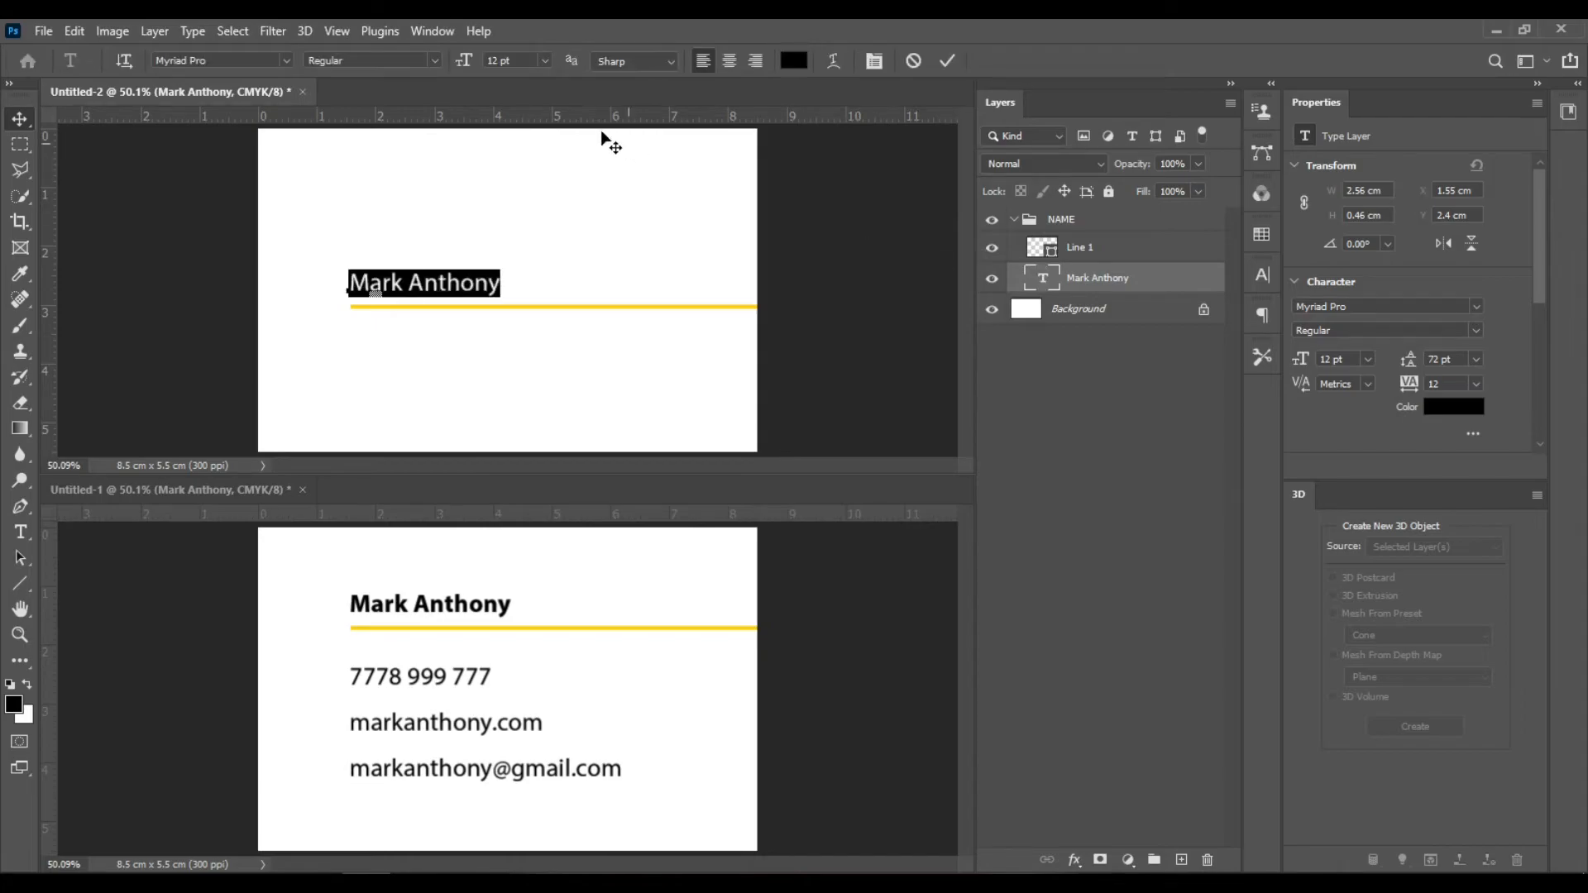
{"action": "left_click", "coordinate": [427, 62]}
{"action": "left_click", "coordinate": [410, 207]}
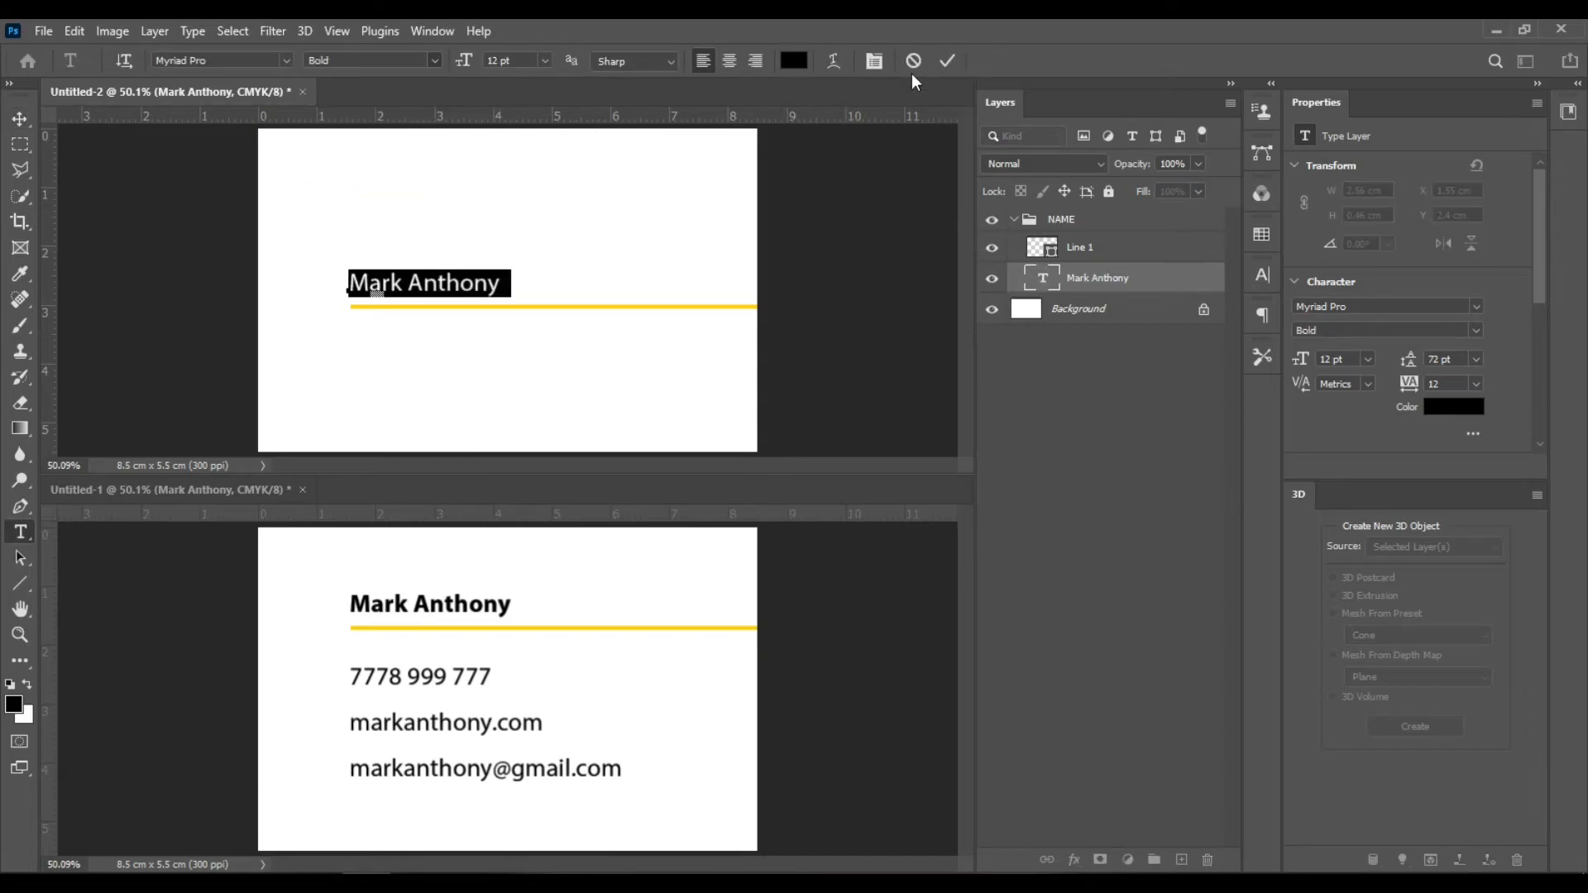
{"action": "key", "text": "ctrl+Return"}
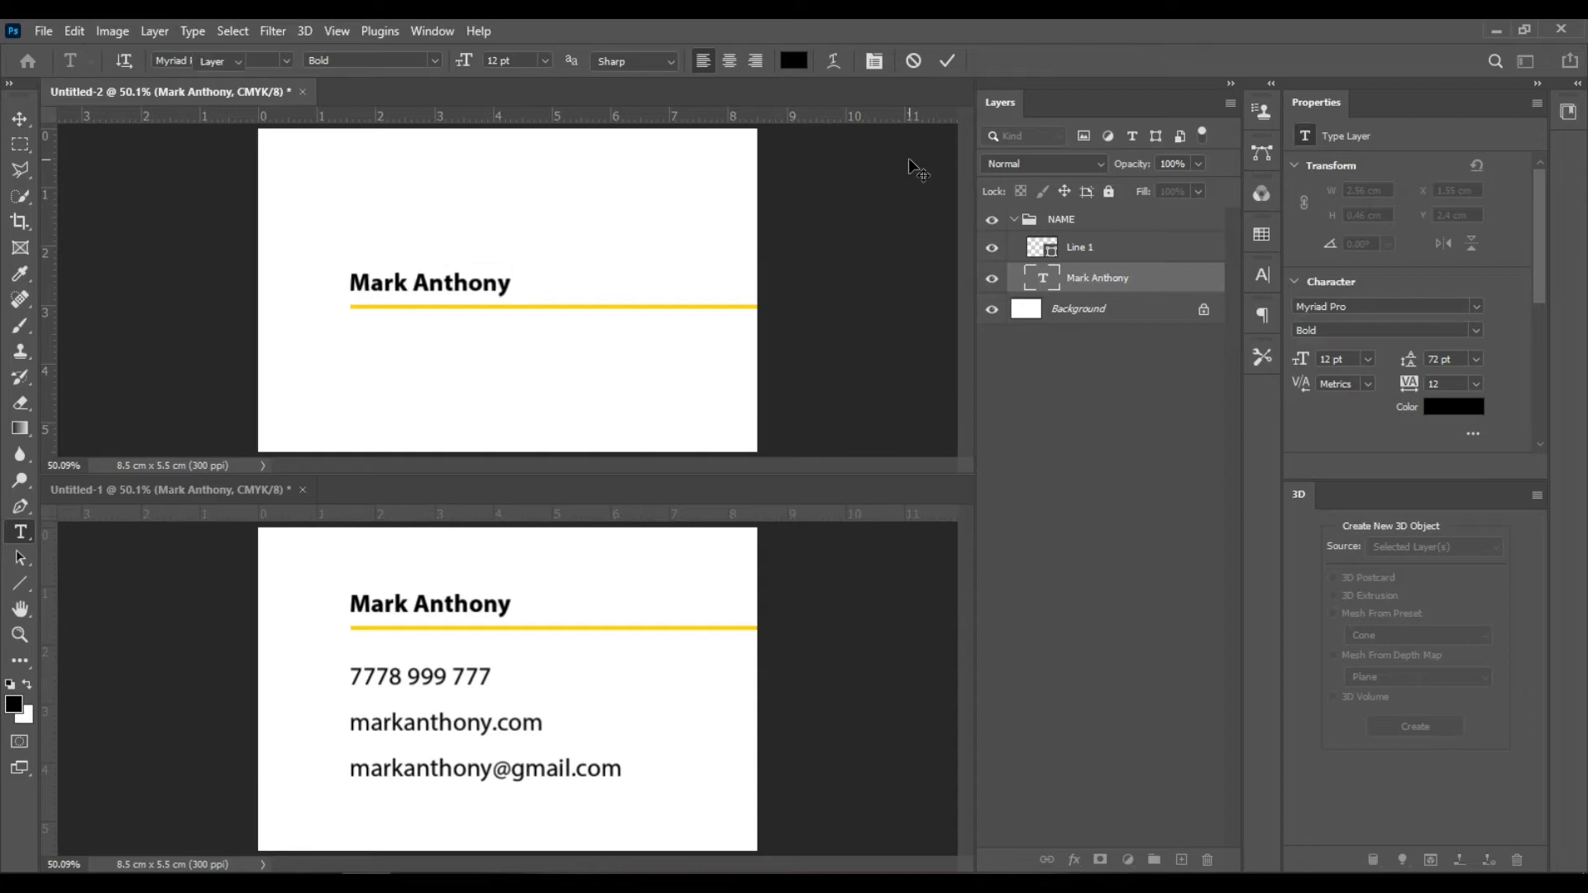
{"action": "key", "text": "v"}
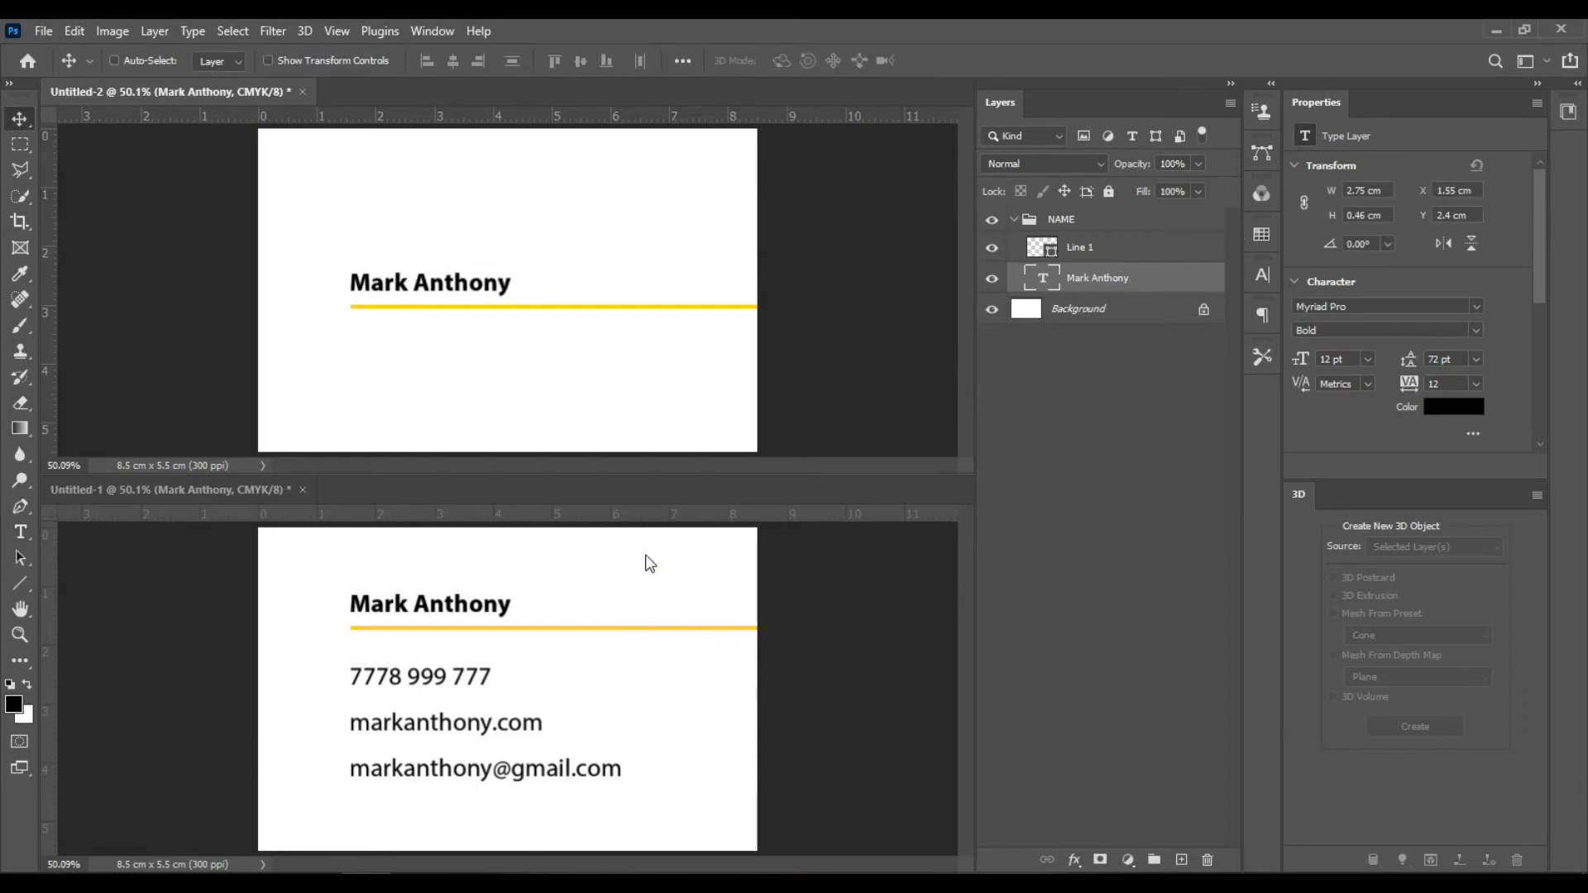
- Select the phone, website and e-mail text layers on the back card and set their font size to 9 pt
{"action": "left_click", "coordinate": [190, 491]}
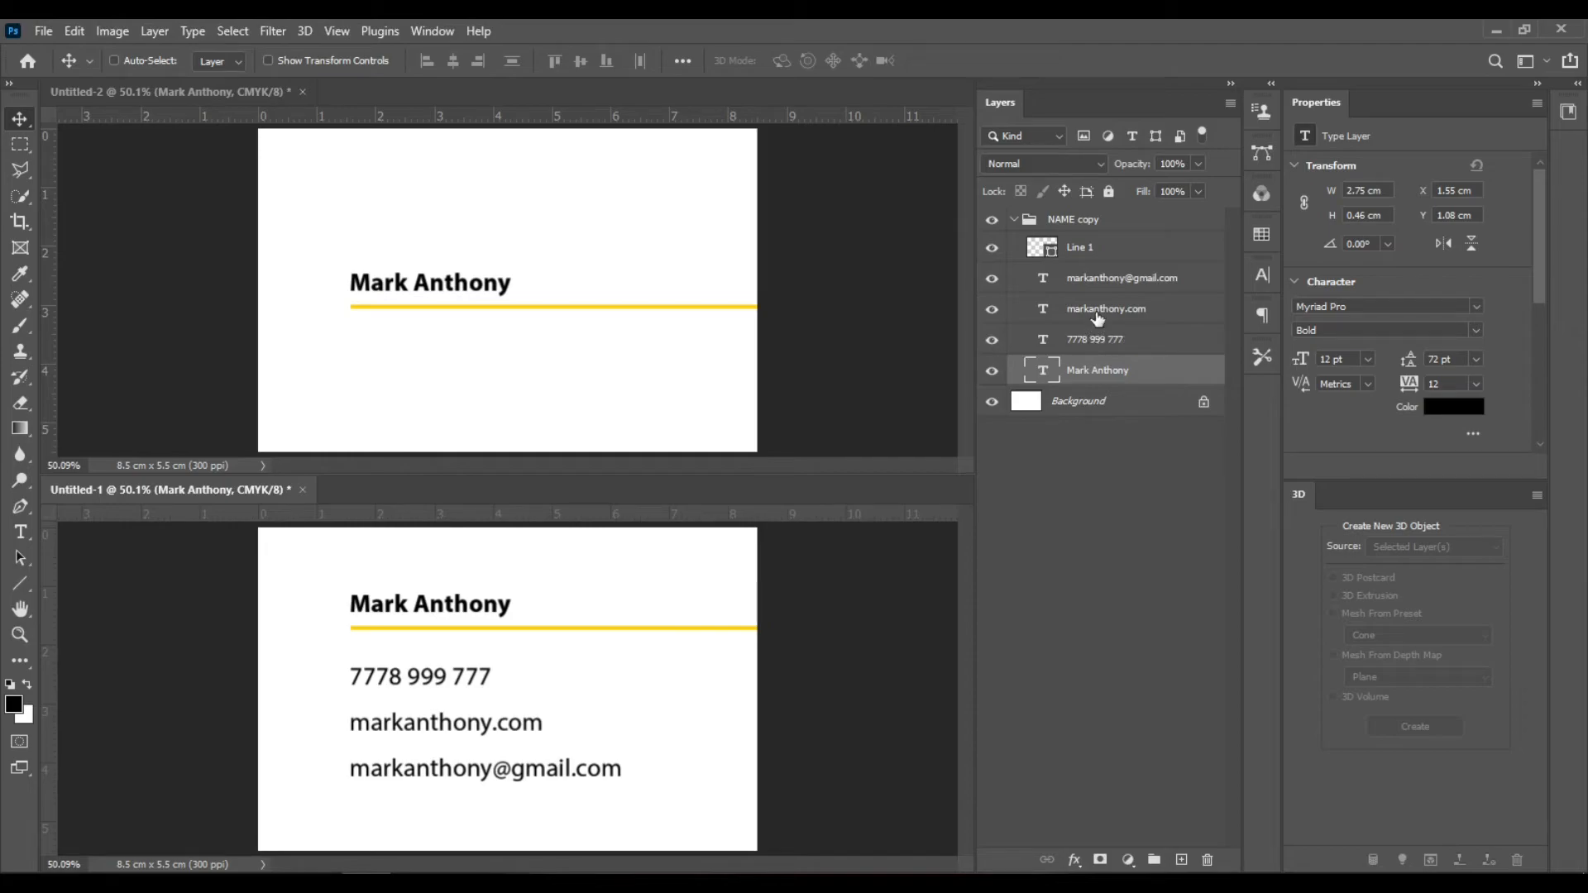
{"action": "left_click", "coordinate": [1088, 335]}
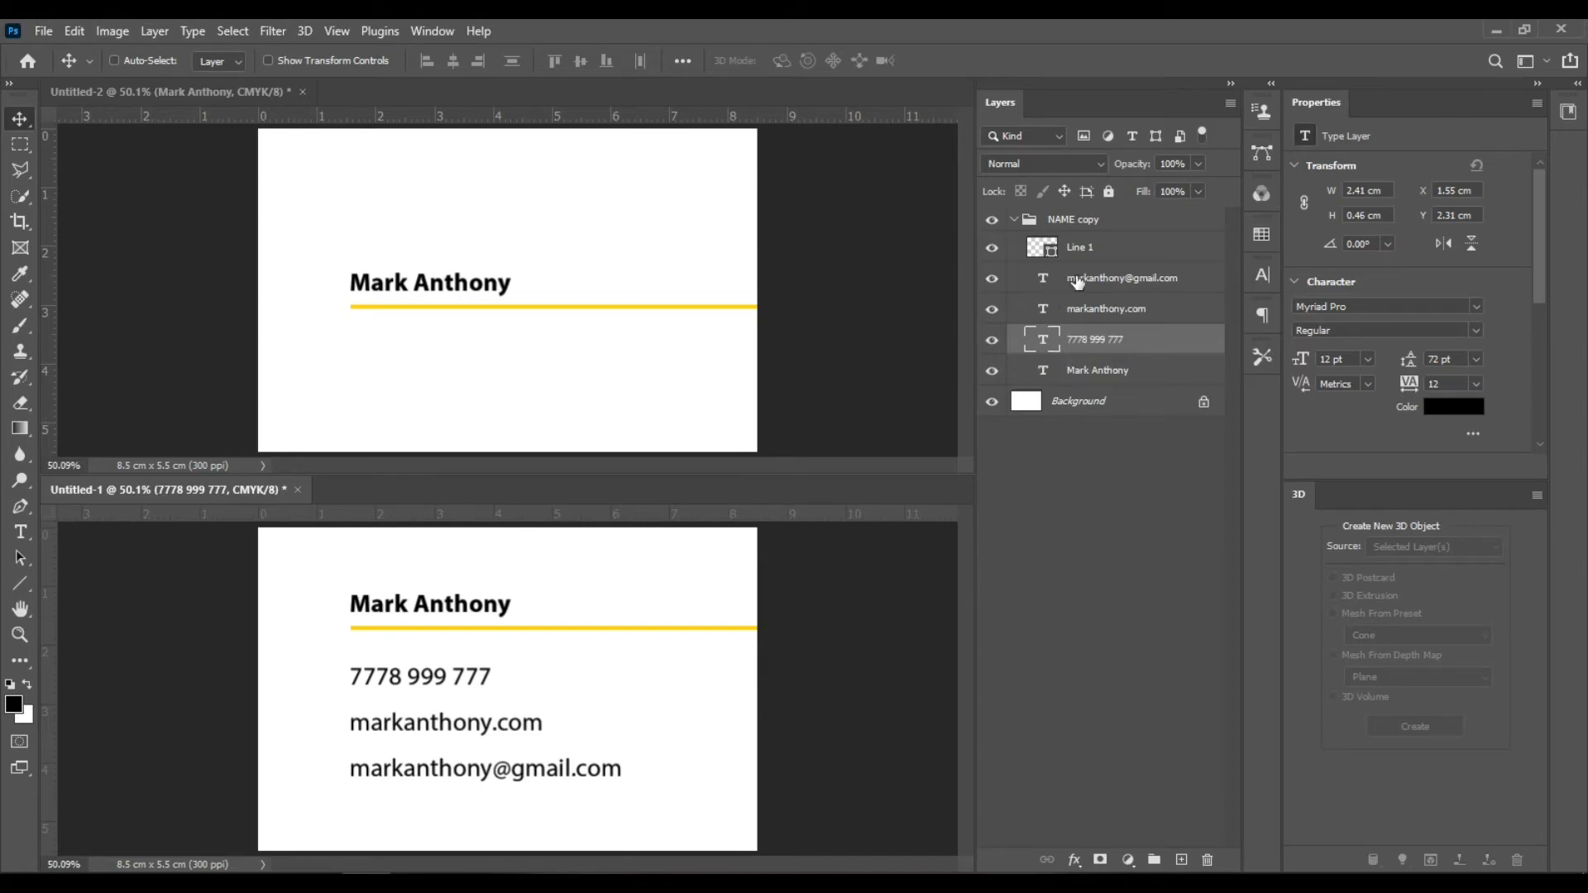
{"action": "left_click", "coordinate": [28, 531]}
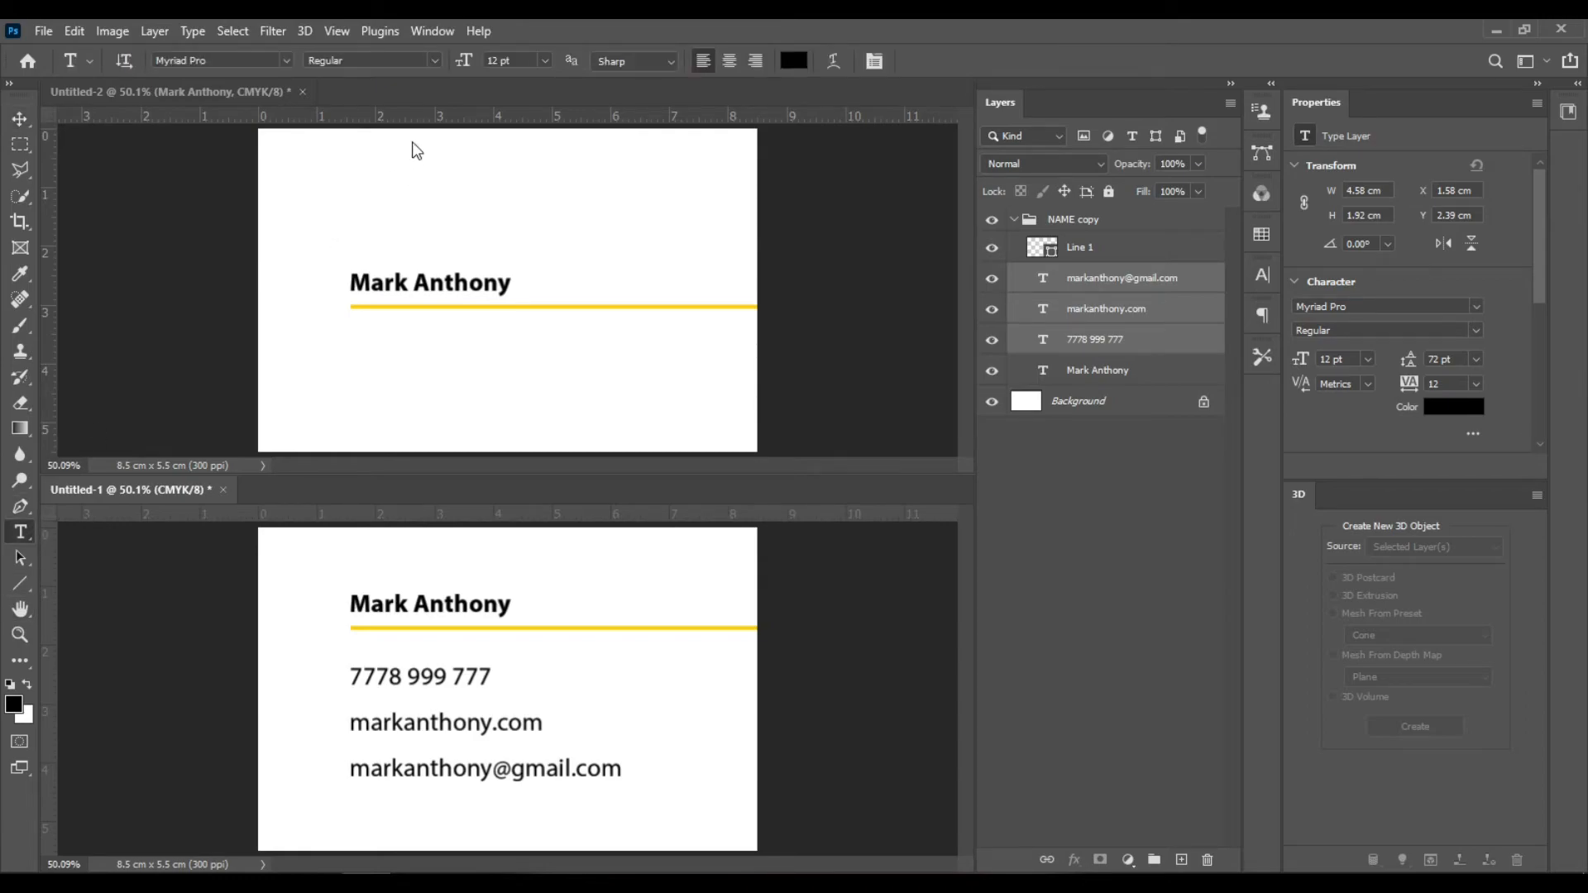
{"action": "left_click", "coordinate": [430, 64]}
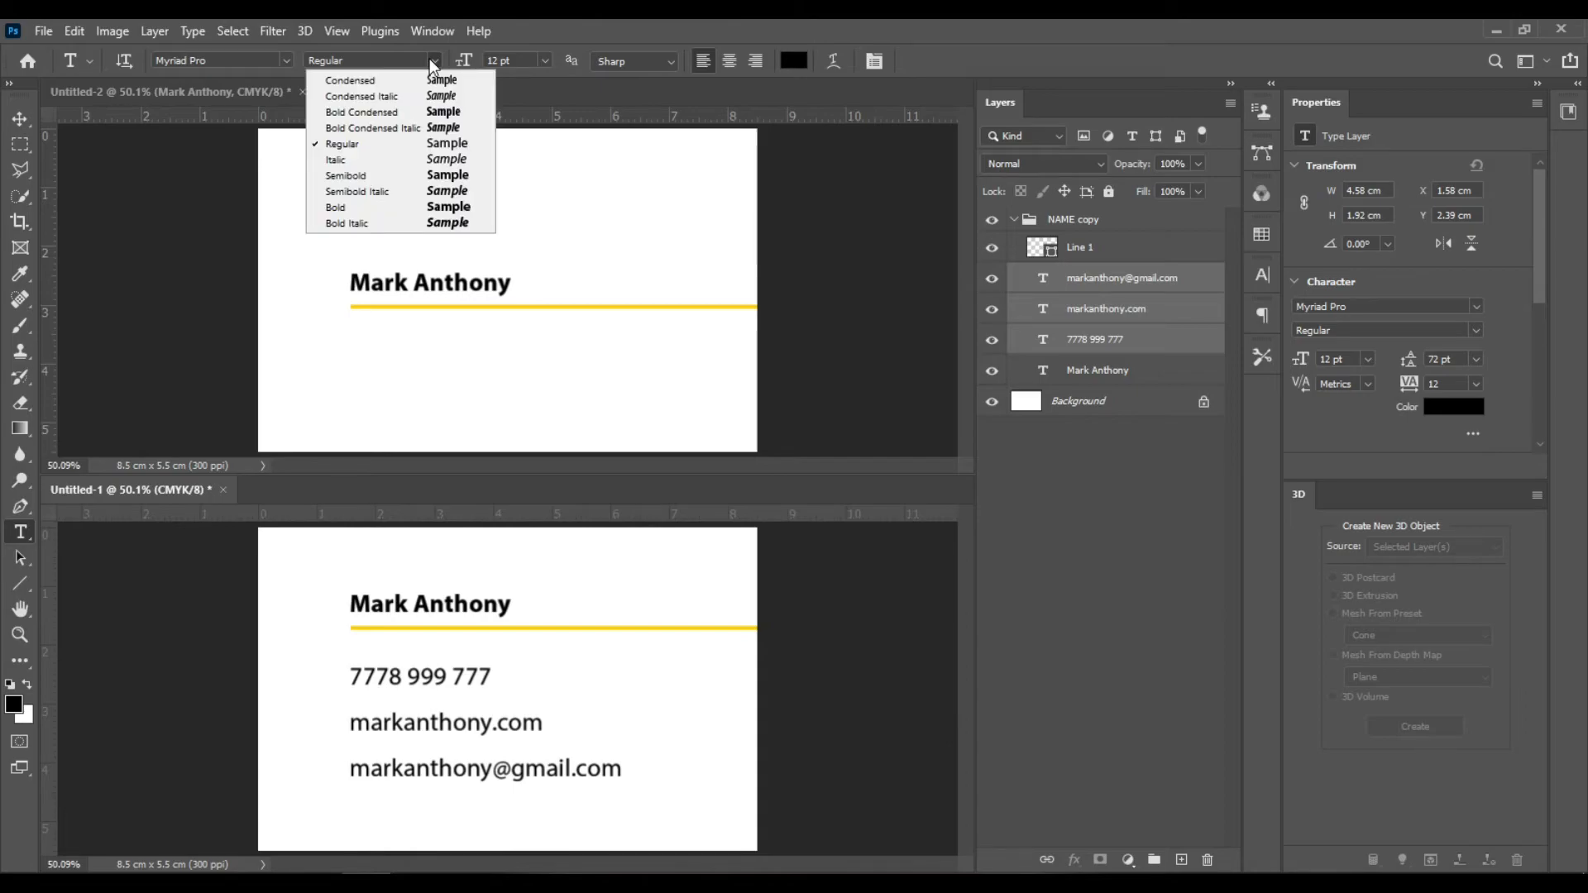
{"action": "left_click", "coordinate": [529, 60]}
{"action": "left_click", "coordinate": [544, 61]}
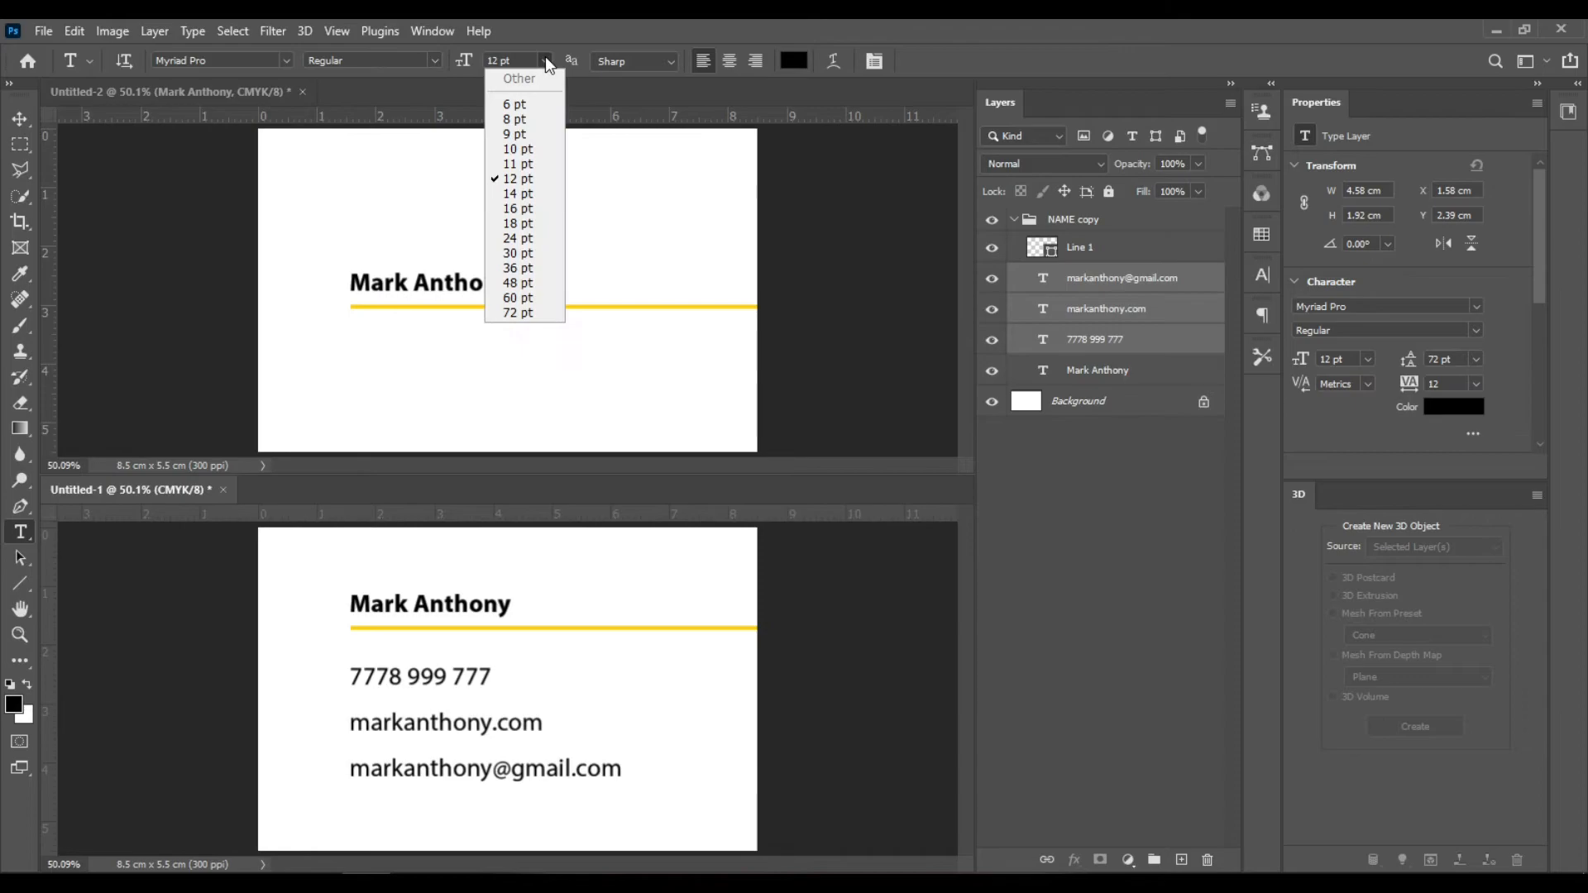
{"action": "left_click", "coordinate": [538, 135]}
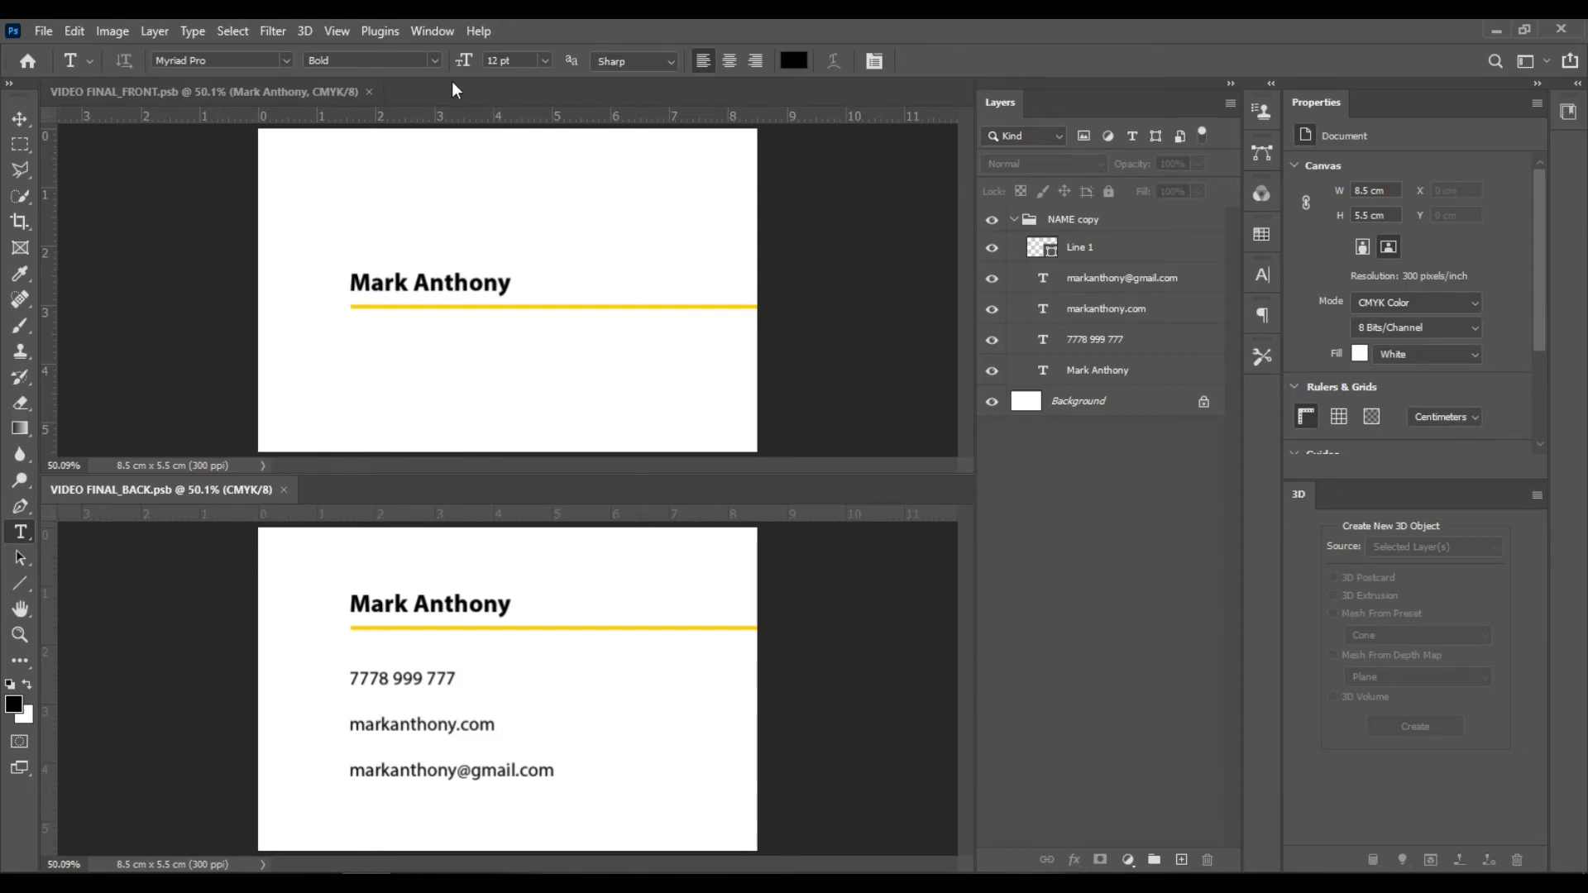
- Add a new guide layout with 4 mm margins on all four sides of the back card
{"action": "left_click", "coordinate": [338, 31]}
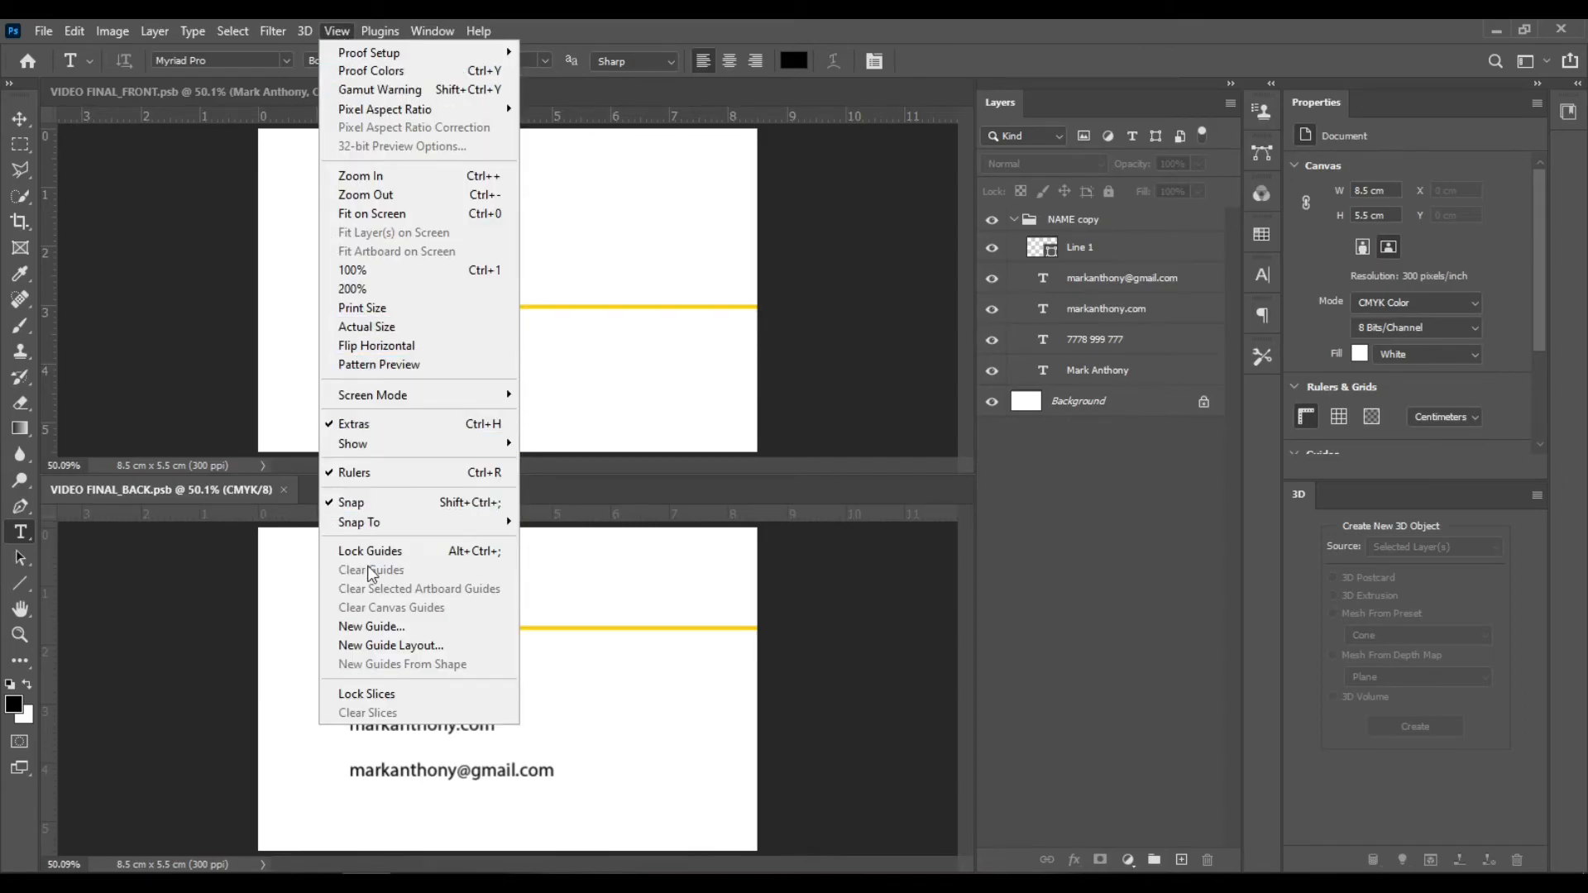
{"action": "left_click", "coordinate": [471, 648]}
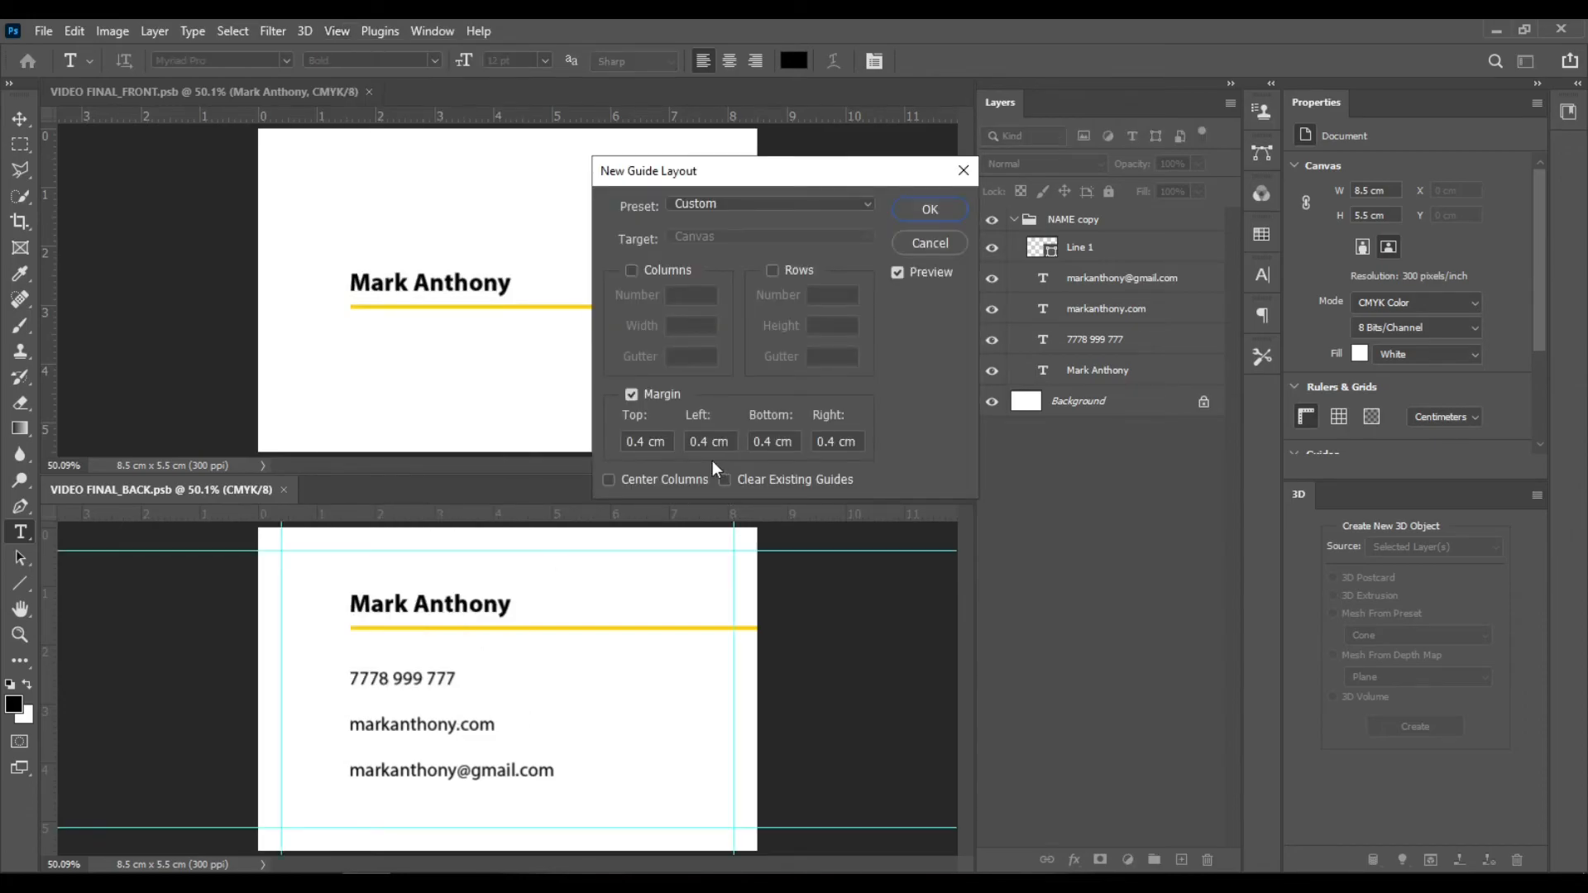
{"action": "left_click", "coordinate": [634, 442]}
{"action": "left_click_drag", "start_coordinate": [629, 442], "coordinate": [668, 445]}
{"action": "left_click", "coordinate": [727, 441]}
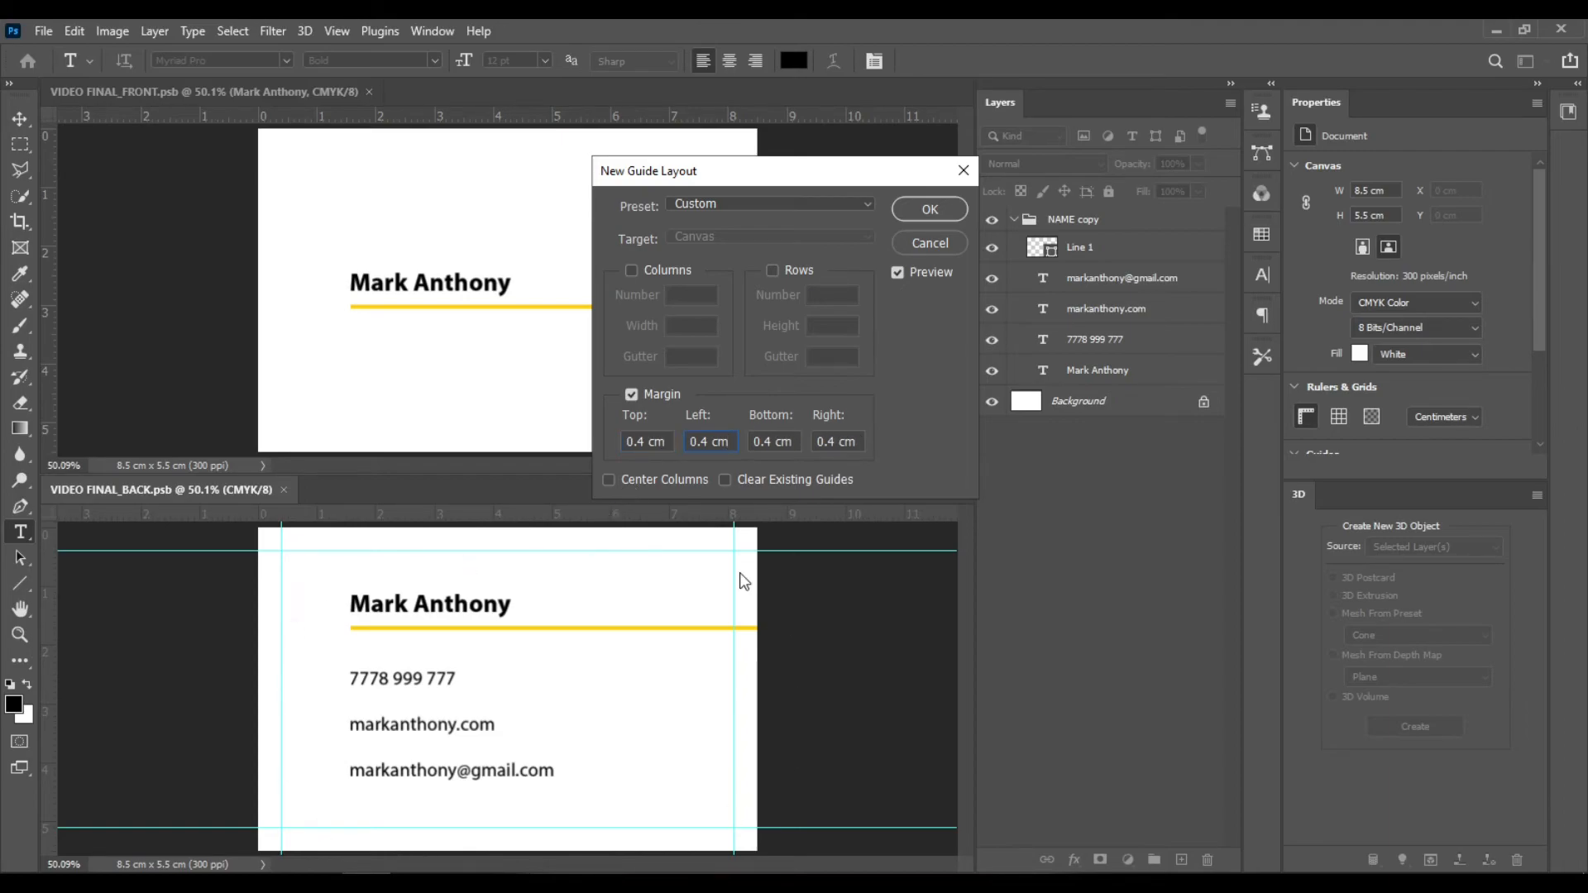
{"action": "right_click", "coordinate": [668, 443]}
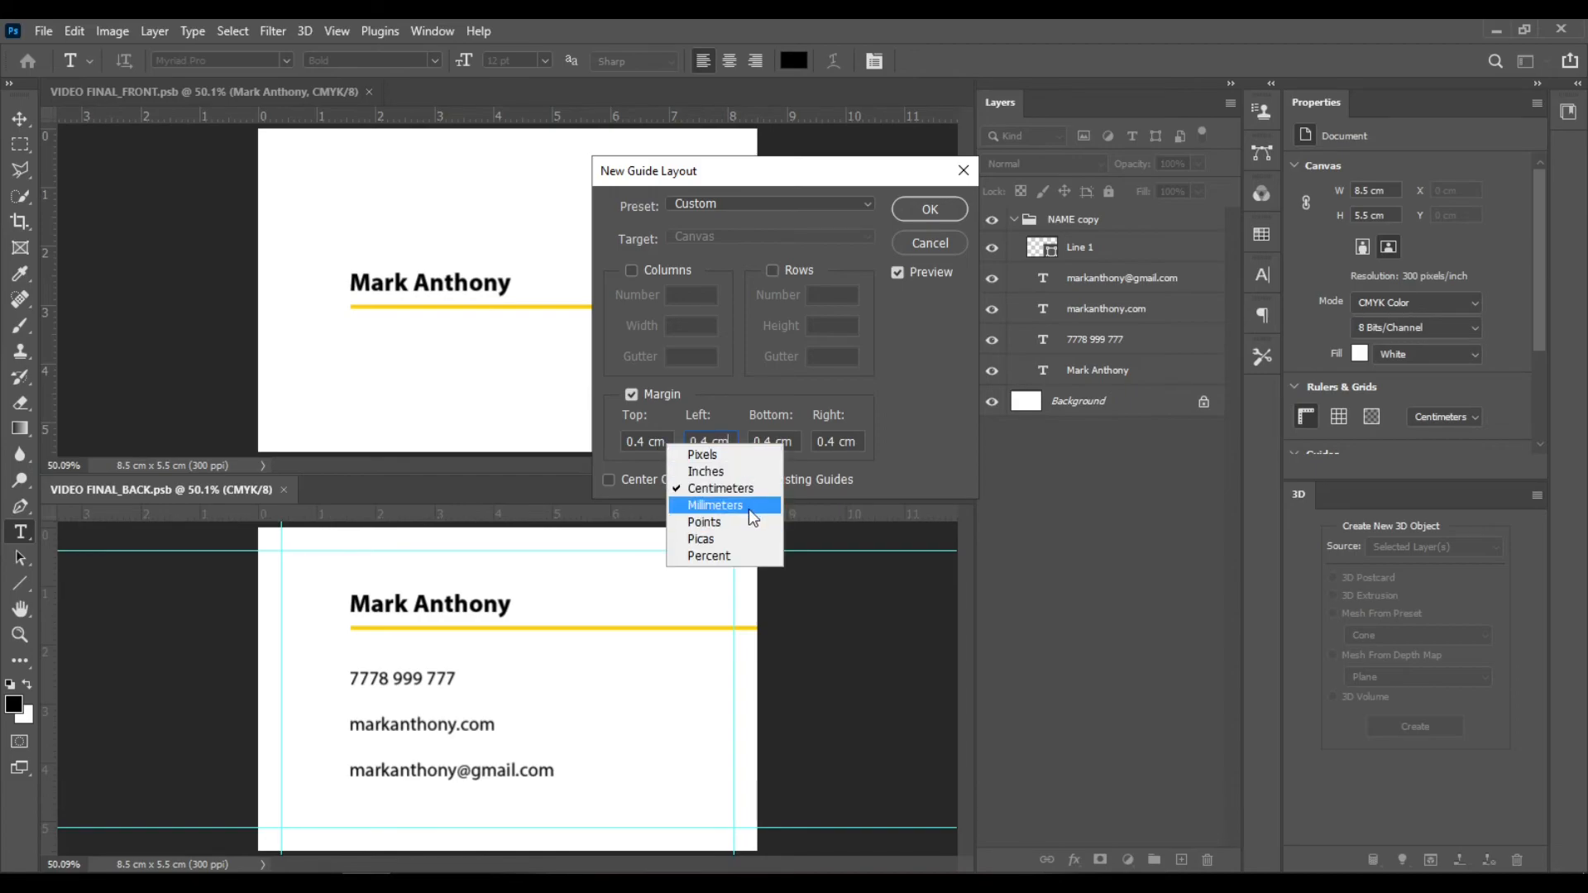
{"action": "left_click", "coordinate": [716, 505]}
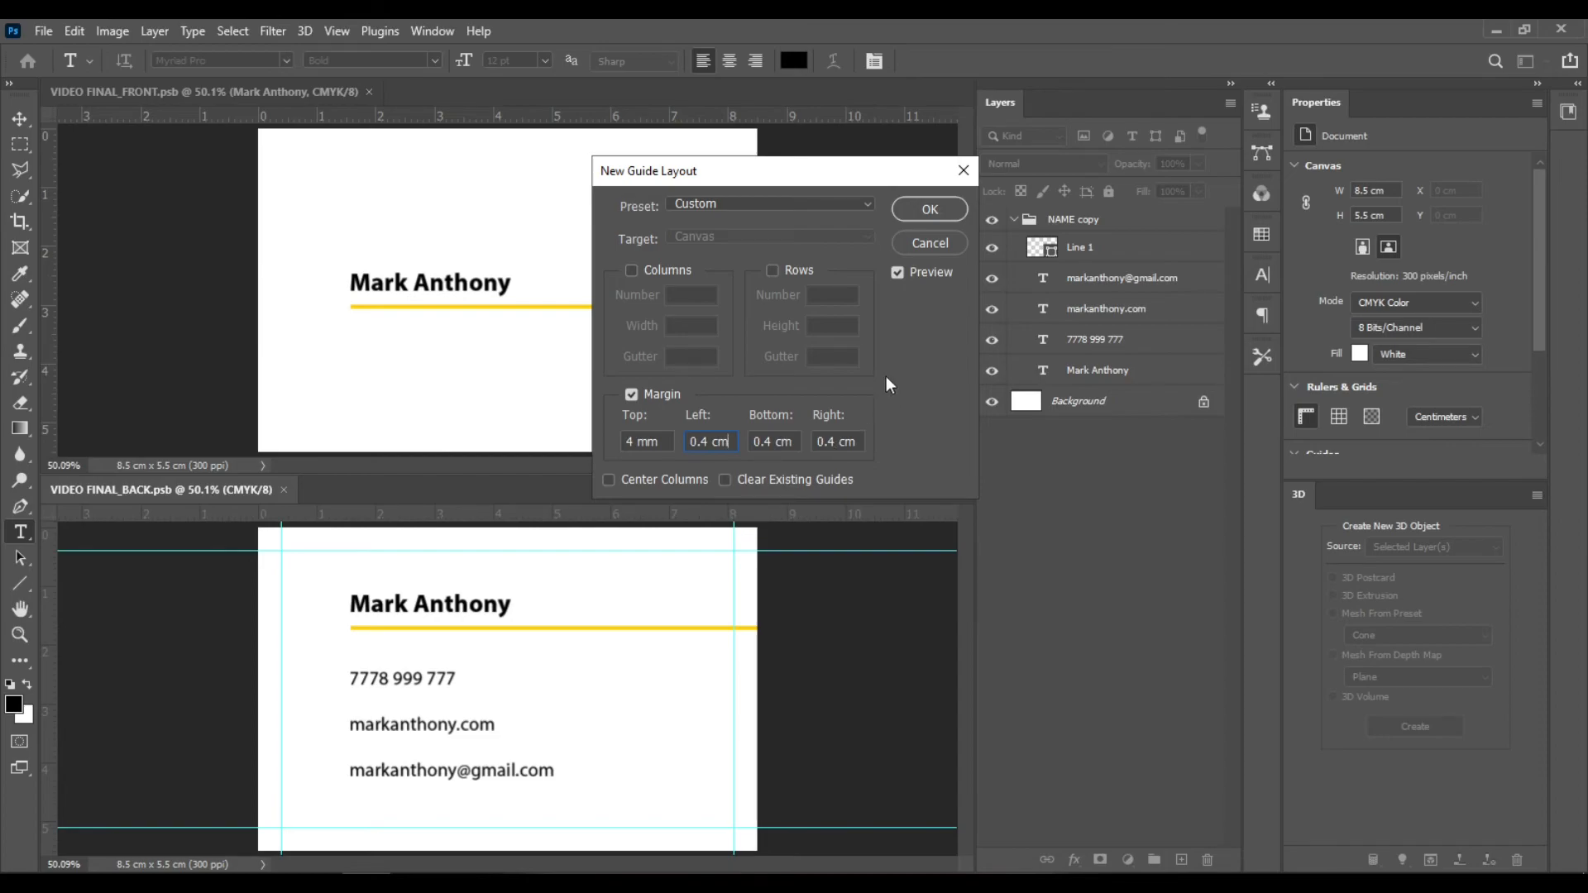
{"action": "left_click", "coordinate": [953, 217]}
{"action": "left_click", "coordinate": [929, 209]}
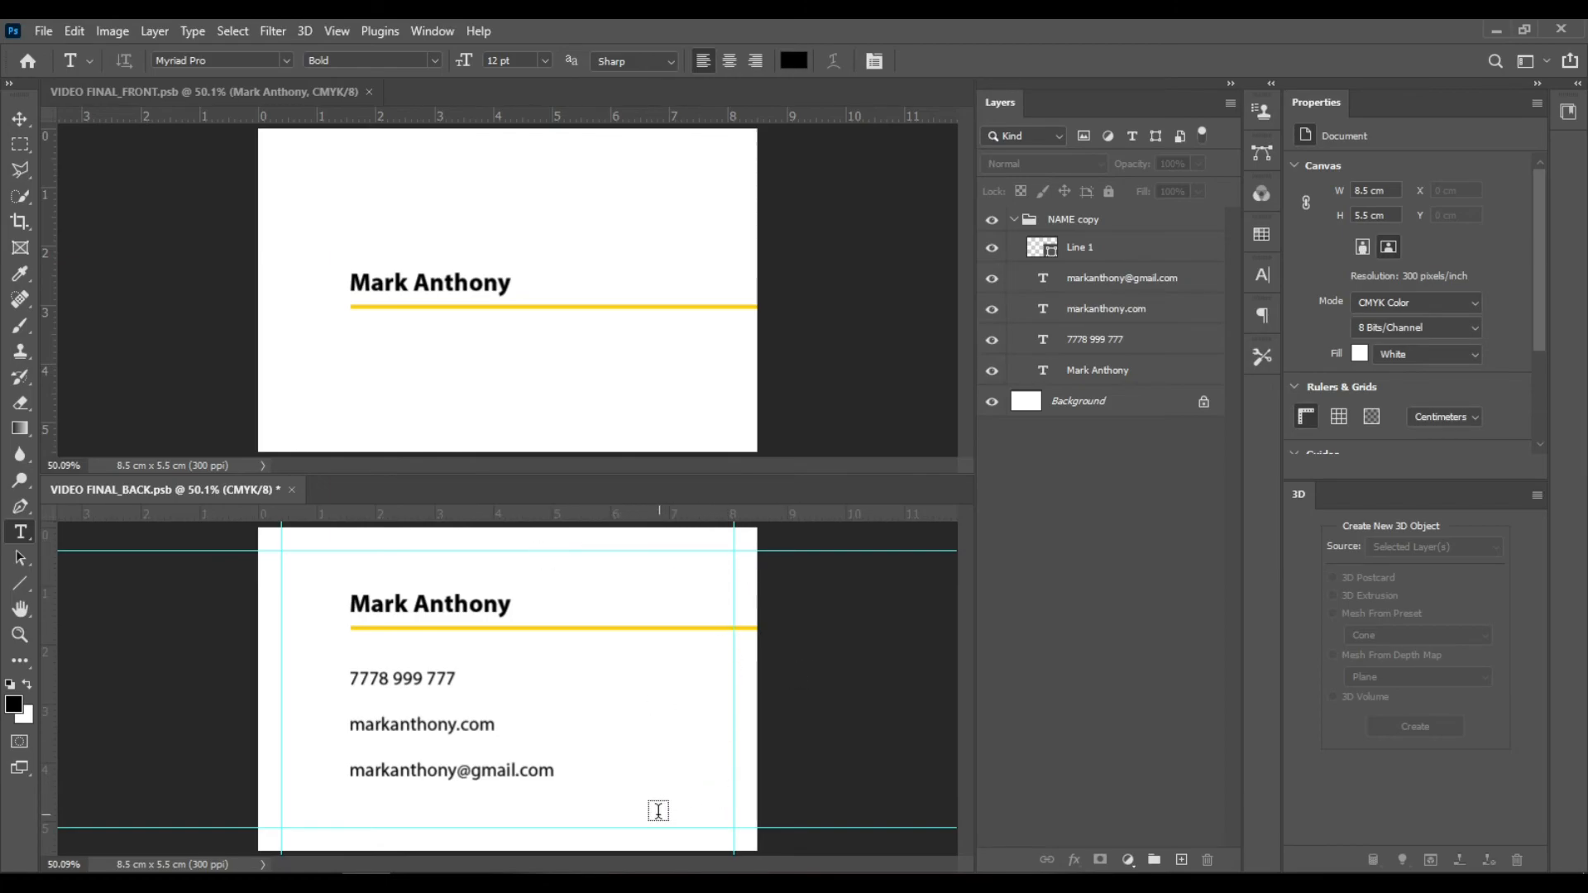
- Select the rectangle inside the margin guides and add a new layer above the background
{"action": "left_click", "coordinate": [18, 144]}
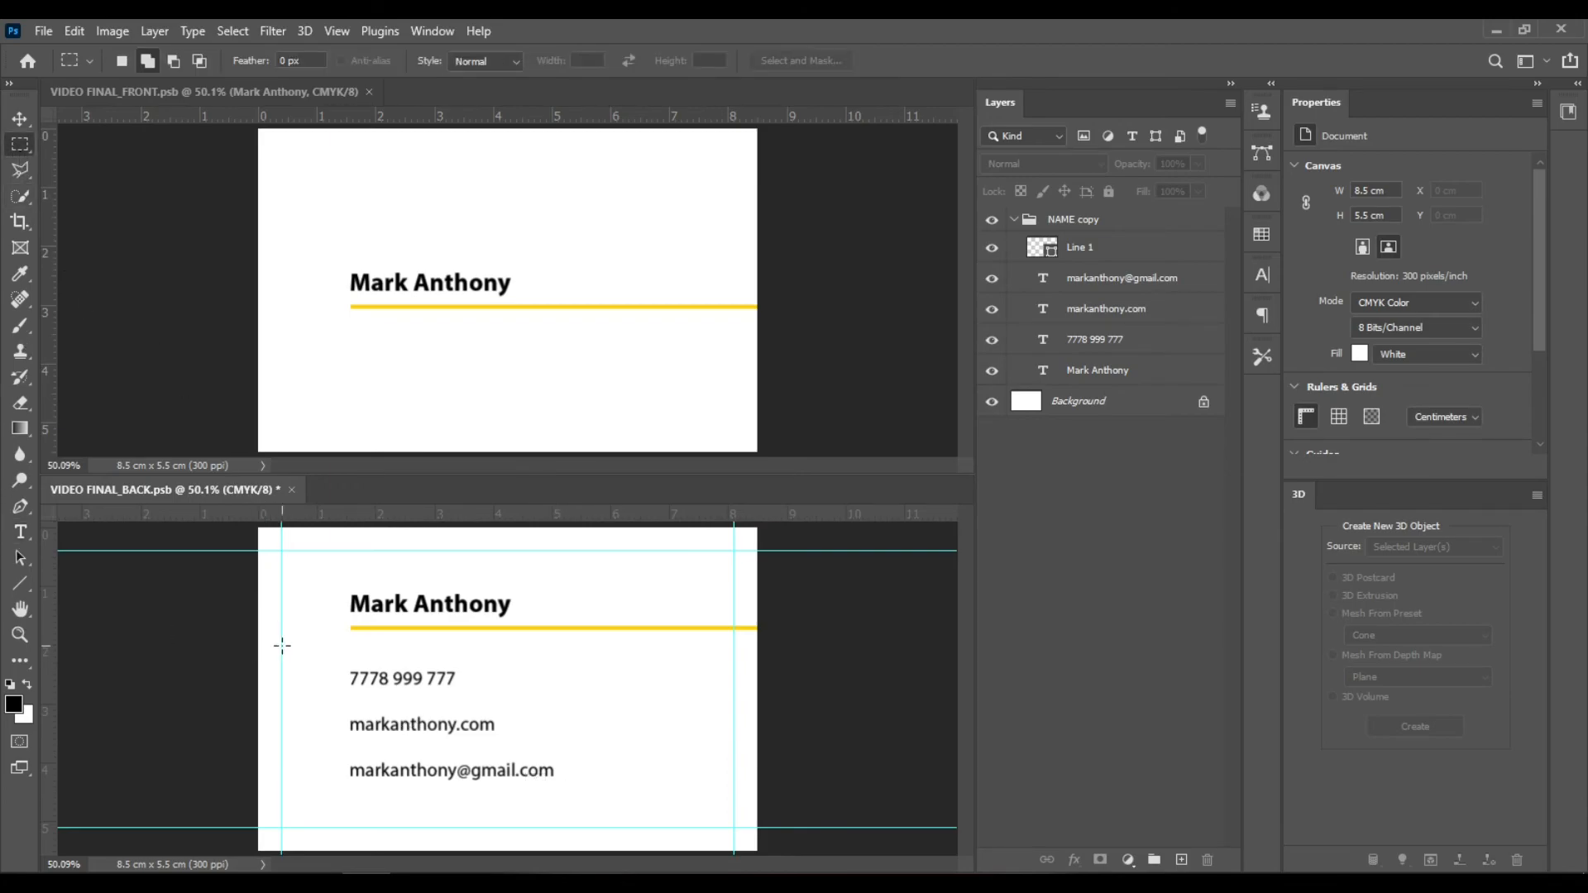
{"action": "left_click_drag", "start_coordinate": [281, 550], "coordinate": [728, 827]}
{"action": "left_click", "coordinate": [1135, 402]}
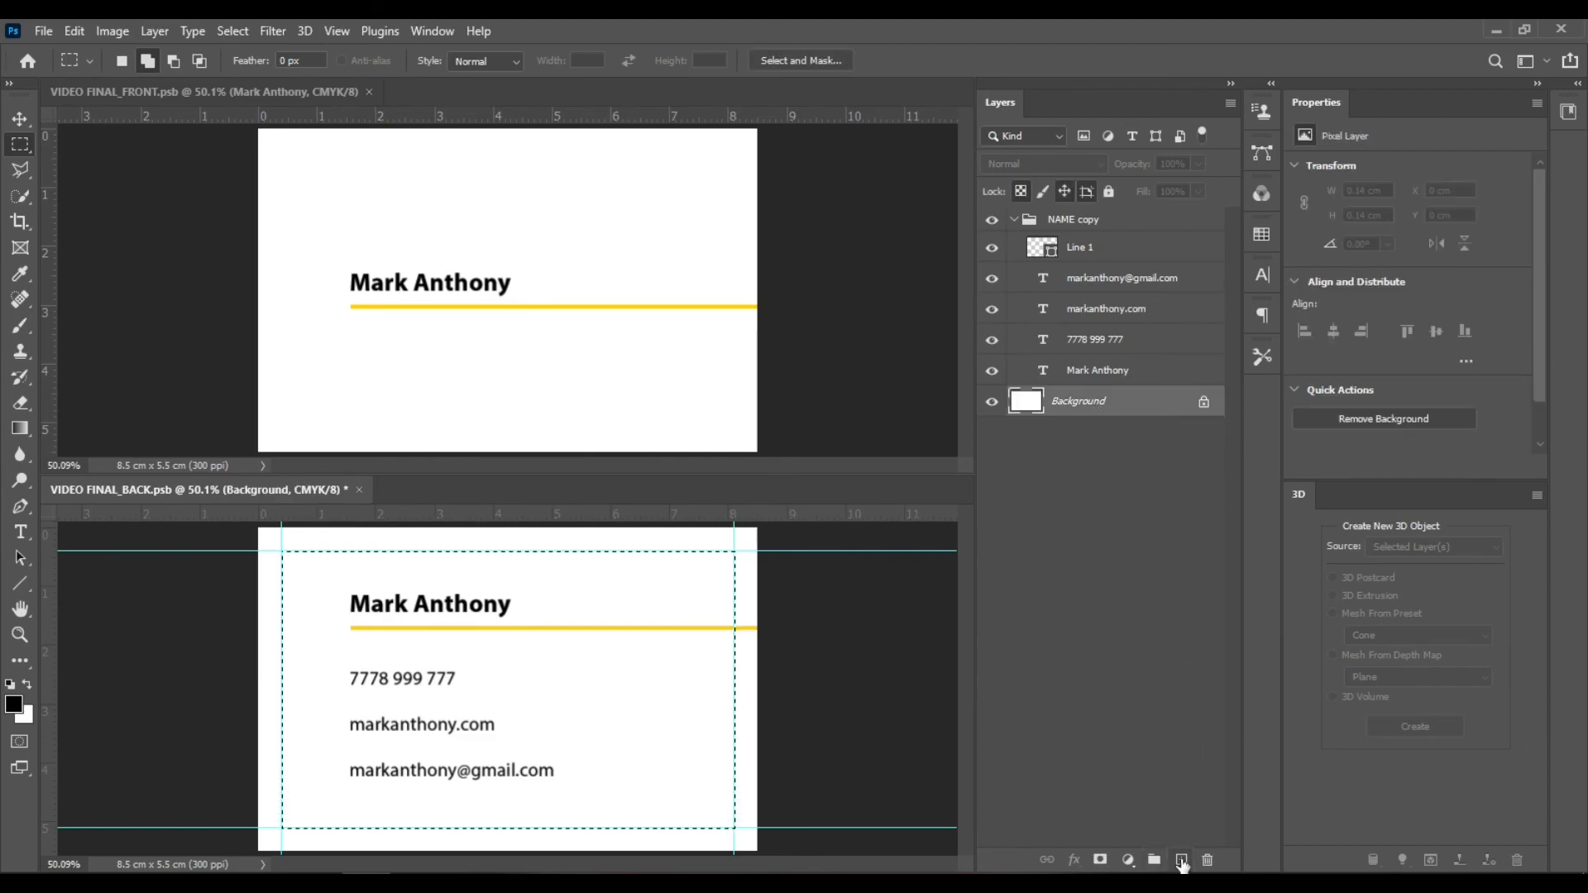
{"action": "left_click", "coordinate": [1182, 860]}
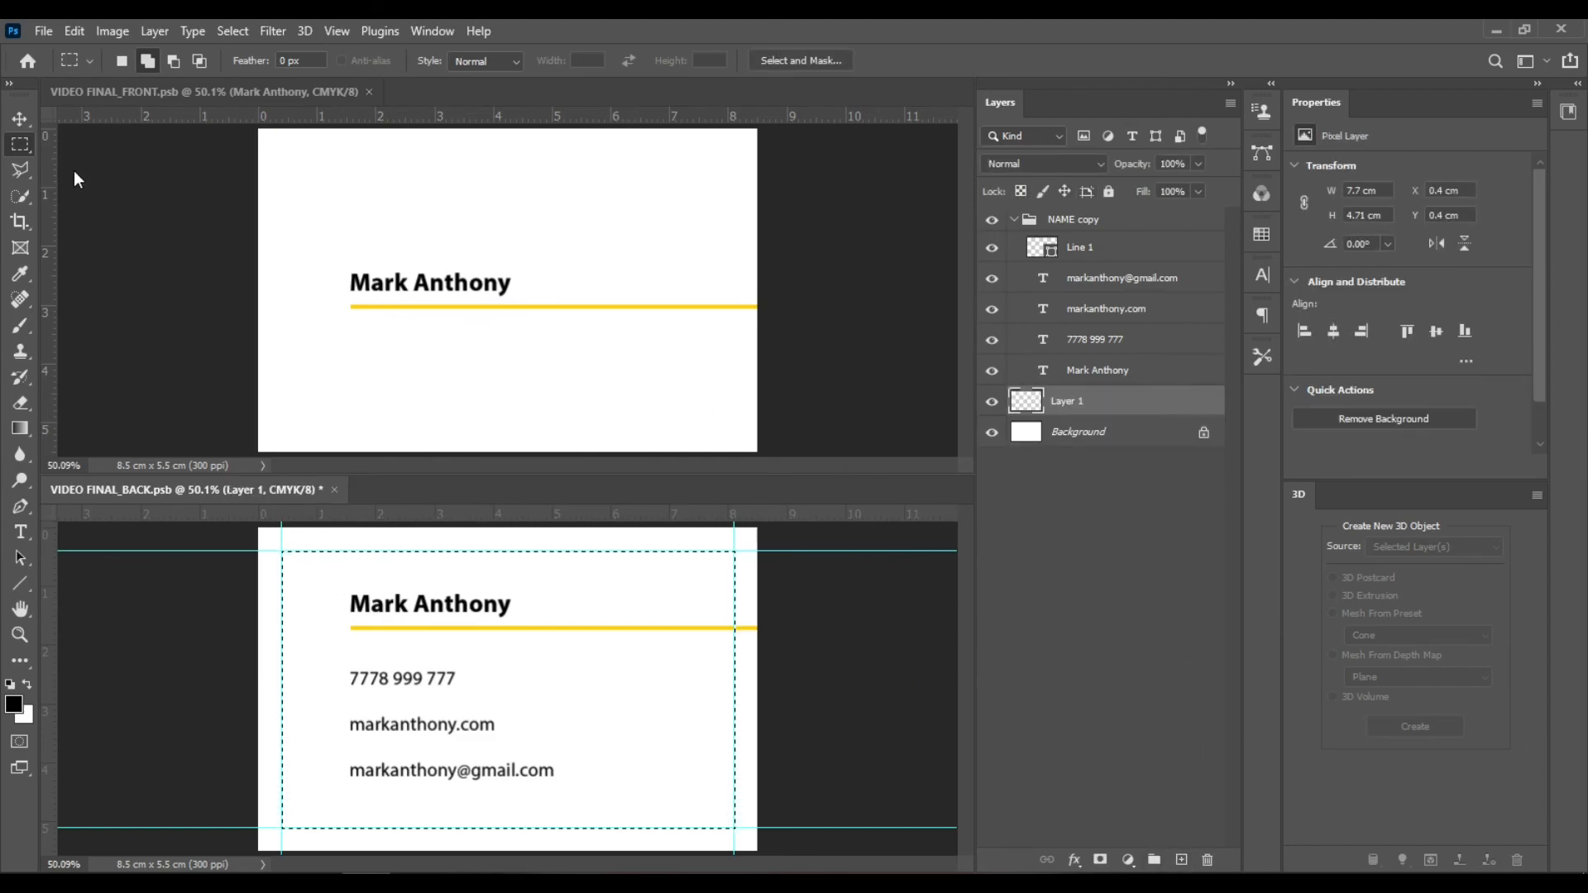
- Rename the new layer SAFE ZONE
{"action": "double_click", "coordinate": [1068, 401]}
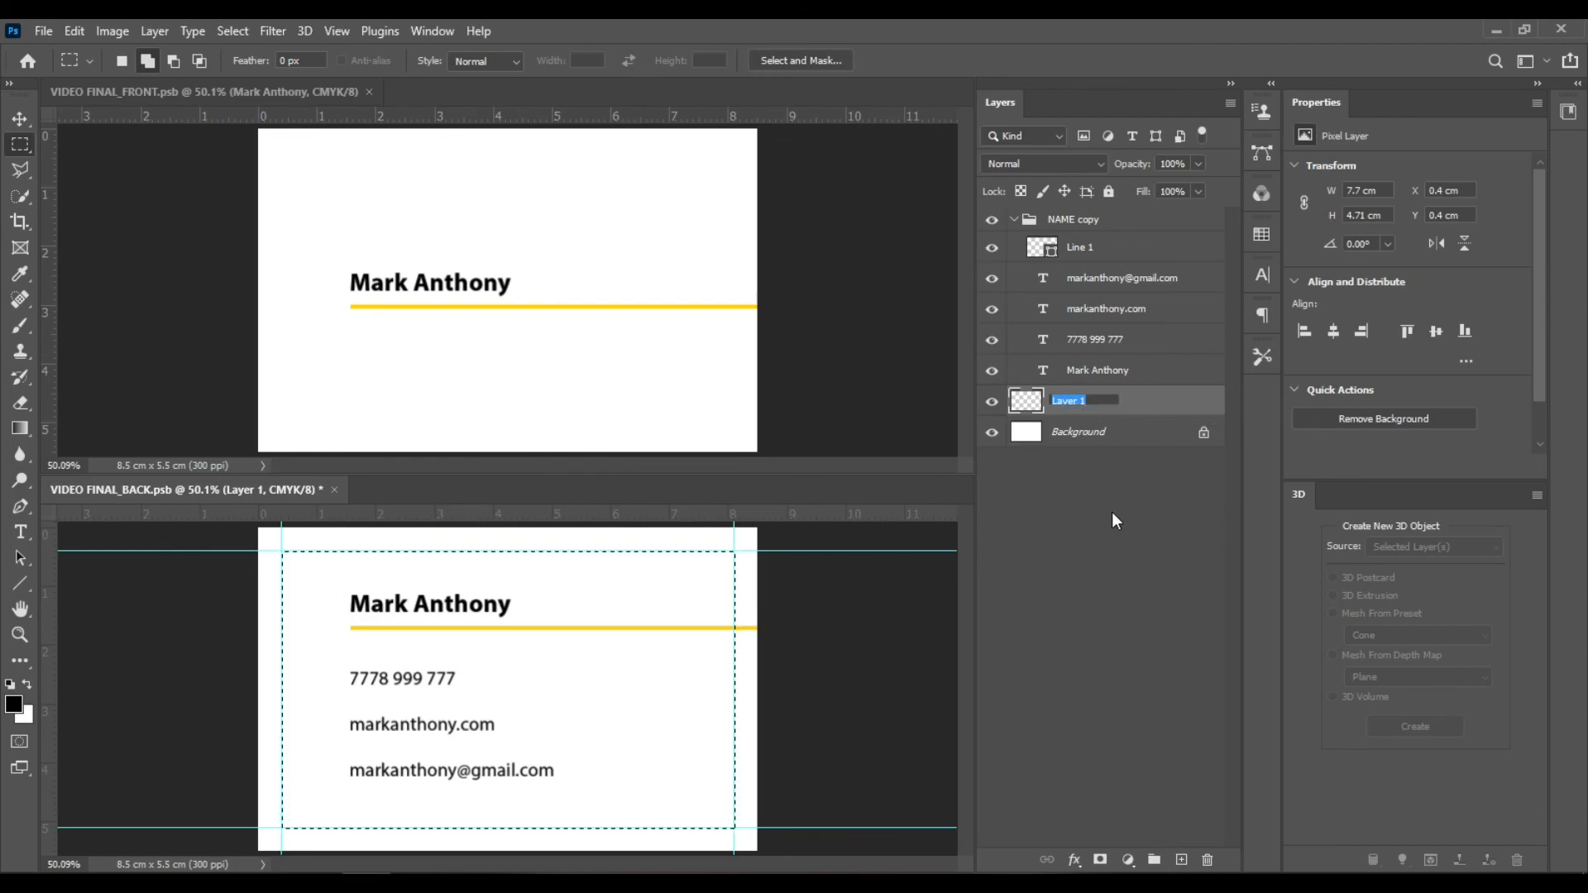
{"action": "type", "text": "SAFE ZONE"}
{"action": "key", "text": "Return"}
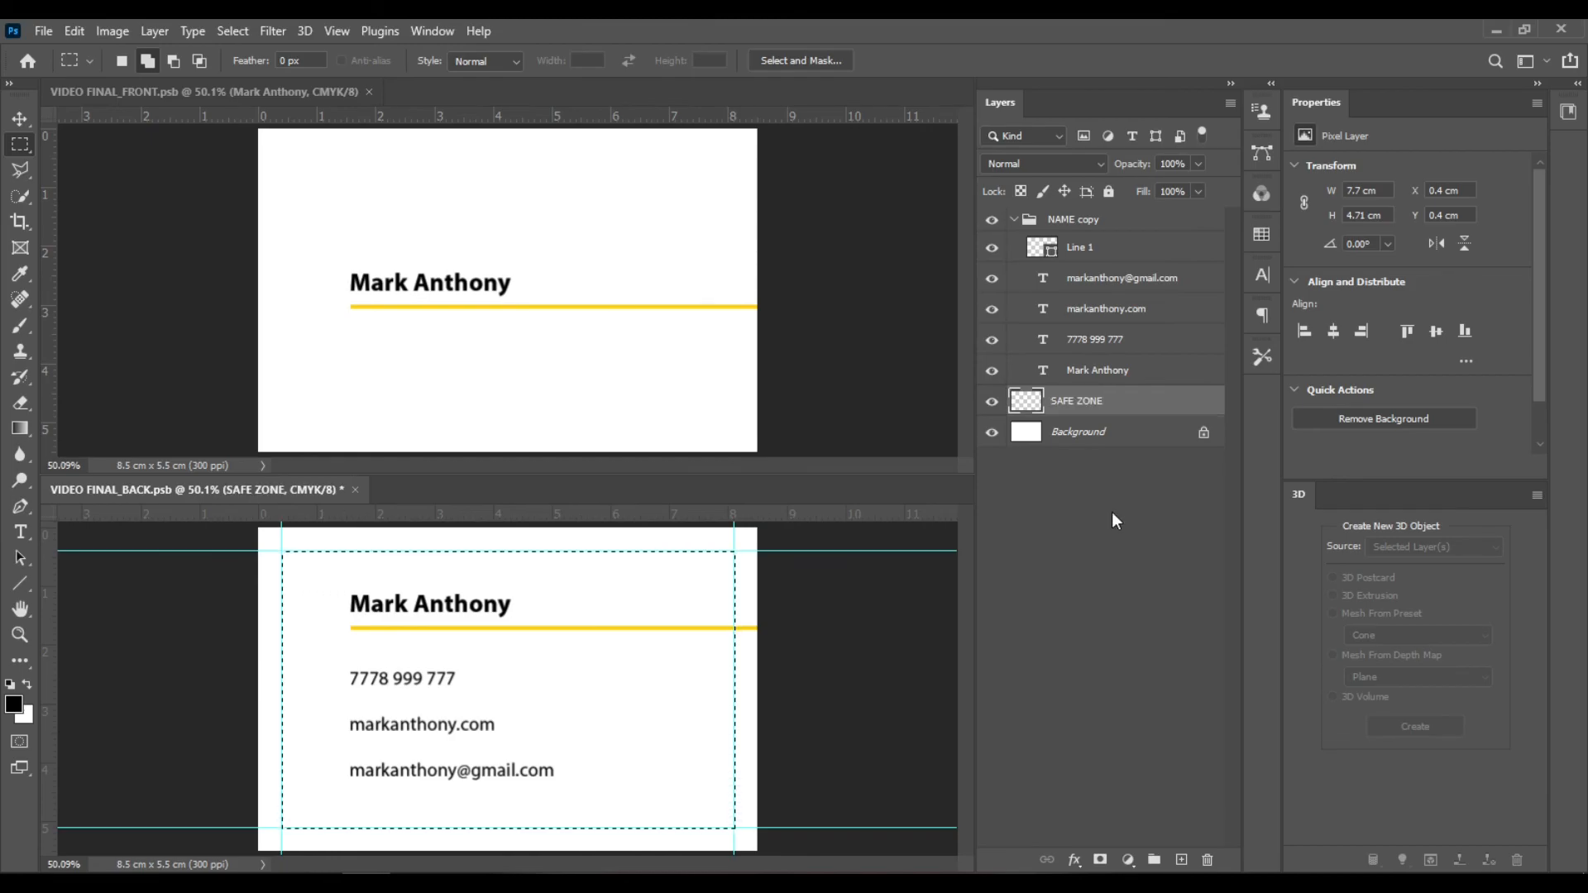
- Fill the selection on SAFE ZONE with 50% Gray at 20% opacity, deselect, then hide the layer
{"action": "left_click", "coordinate": [76, 32]}
{"action": "left_click", "coordinate": [140, 341]}
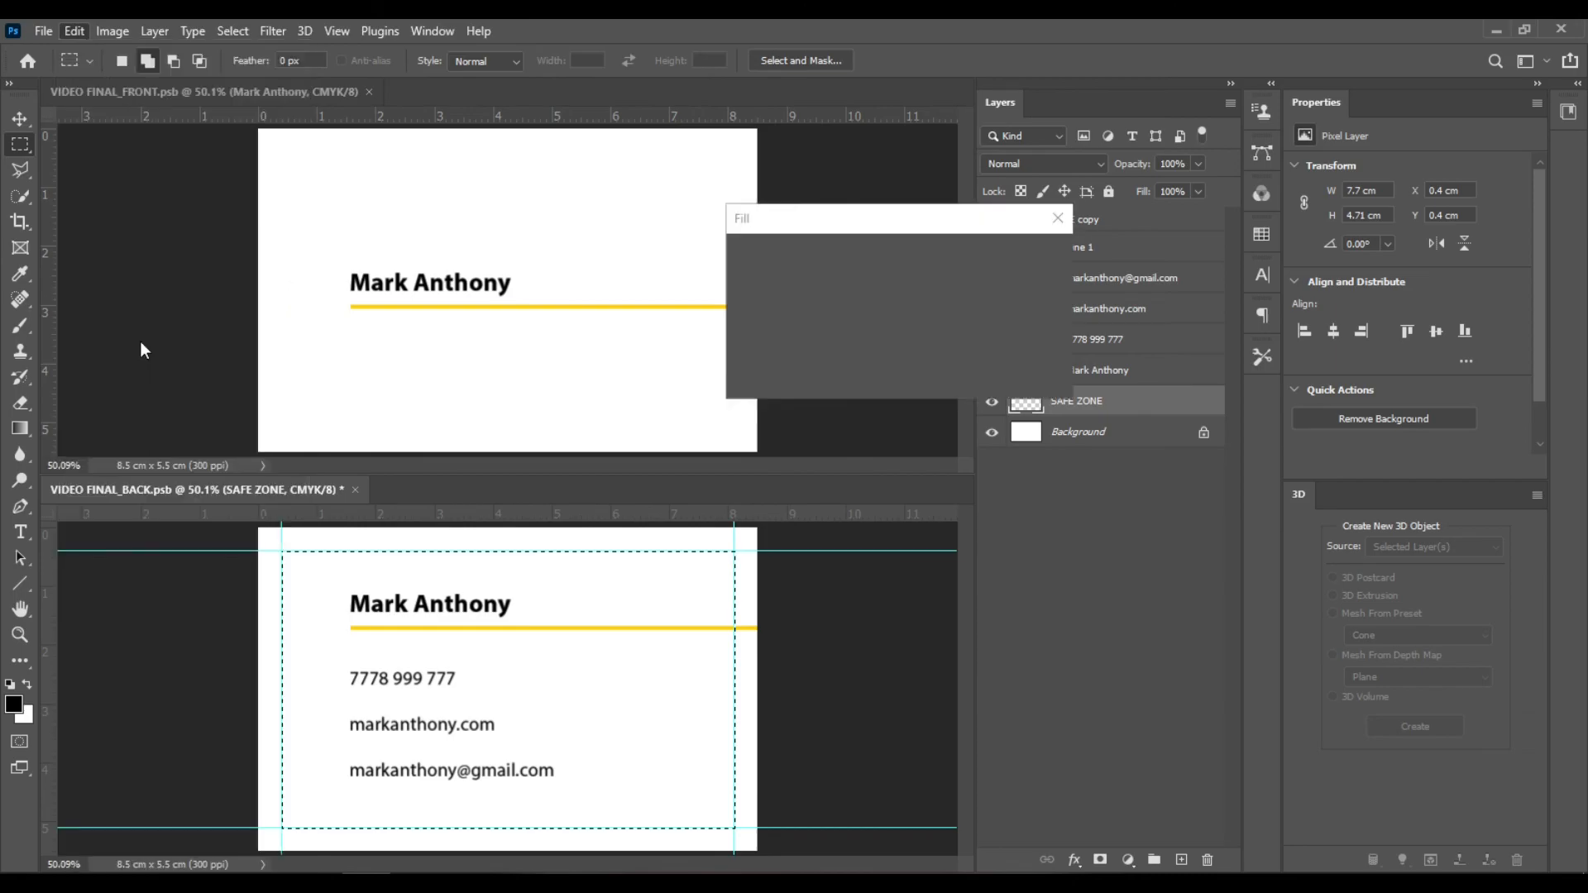
{"action": "left_click", "coordinate": [1029, 258]}
{"action": "left_click", "coordinate": [816, 341]}
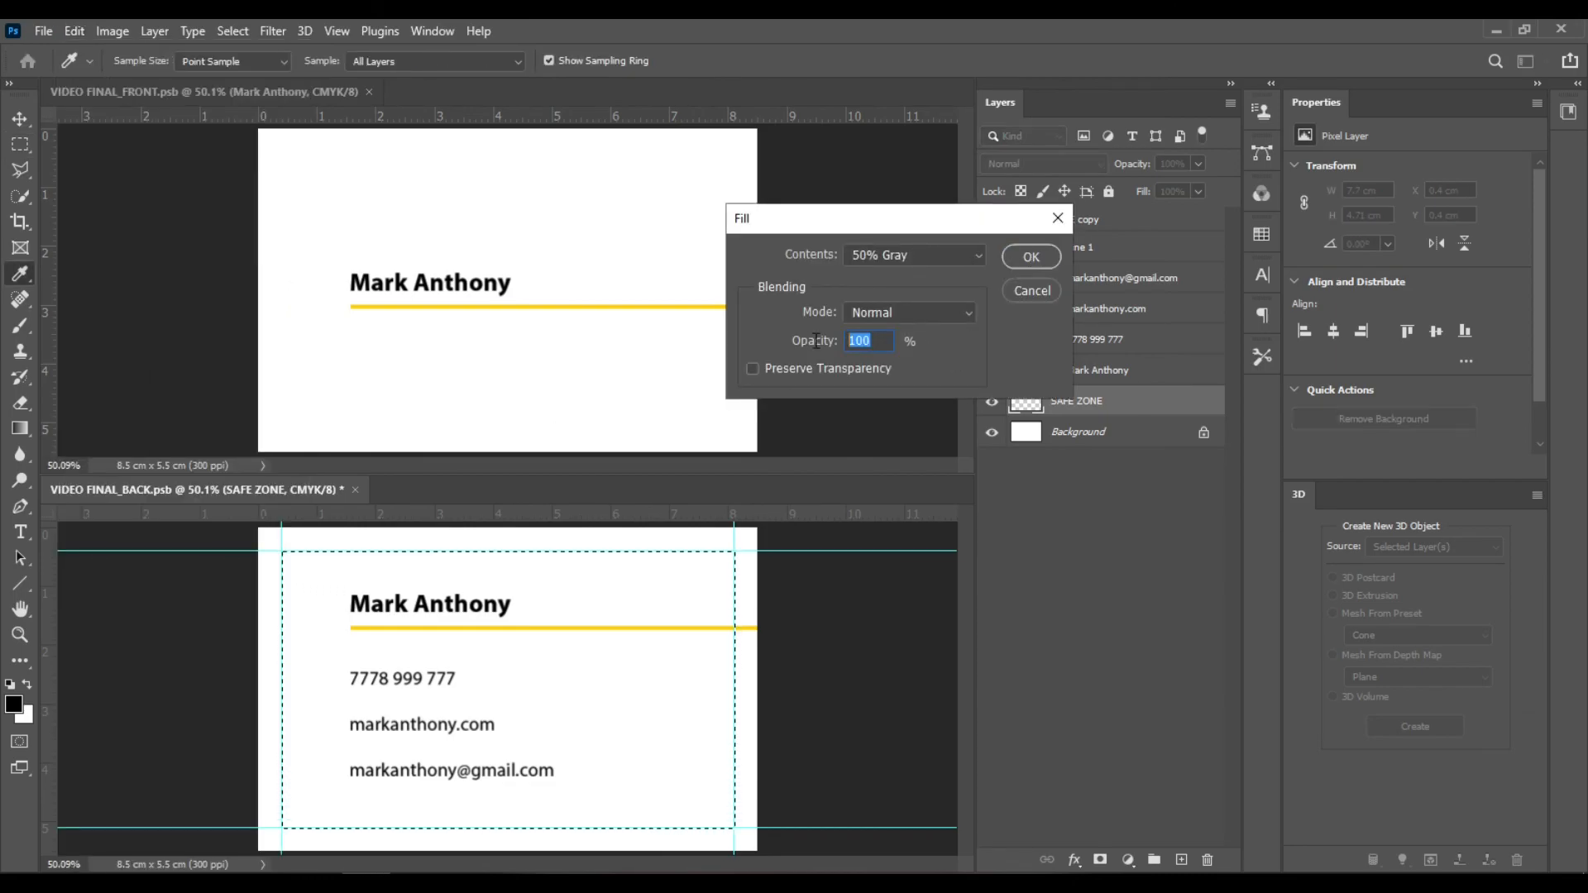
{"action": "type", "text": "20"}
{"action": "left_click", "coordinate": [1031, 257]}
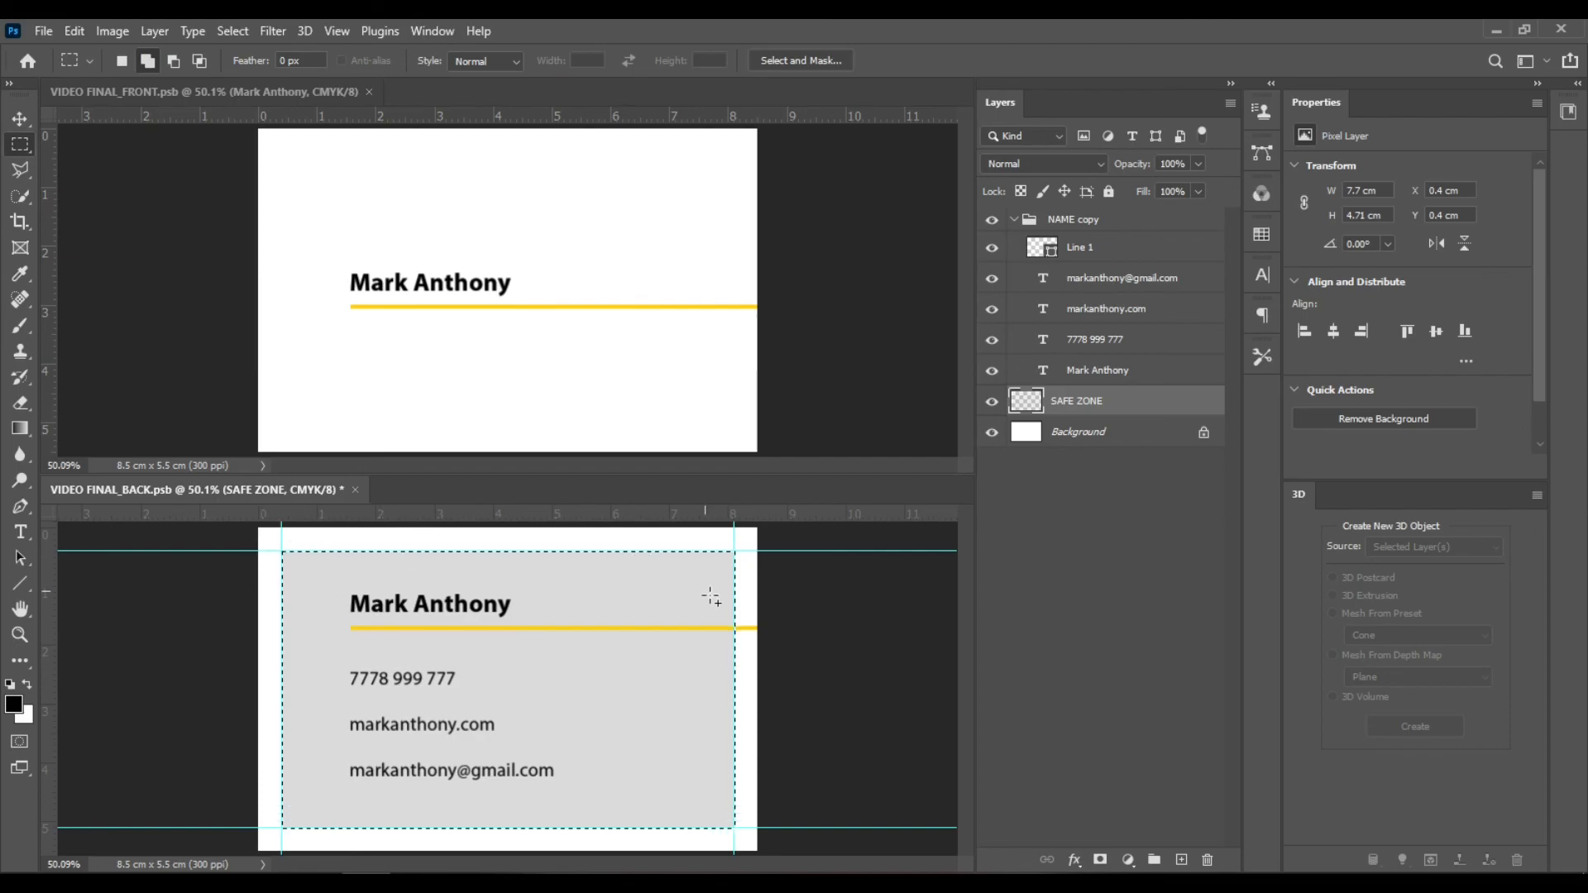
{"action": "key", "text": "ctrl+d"}
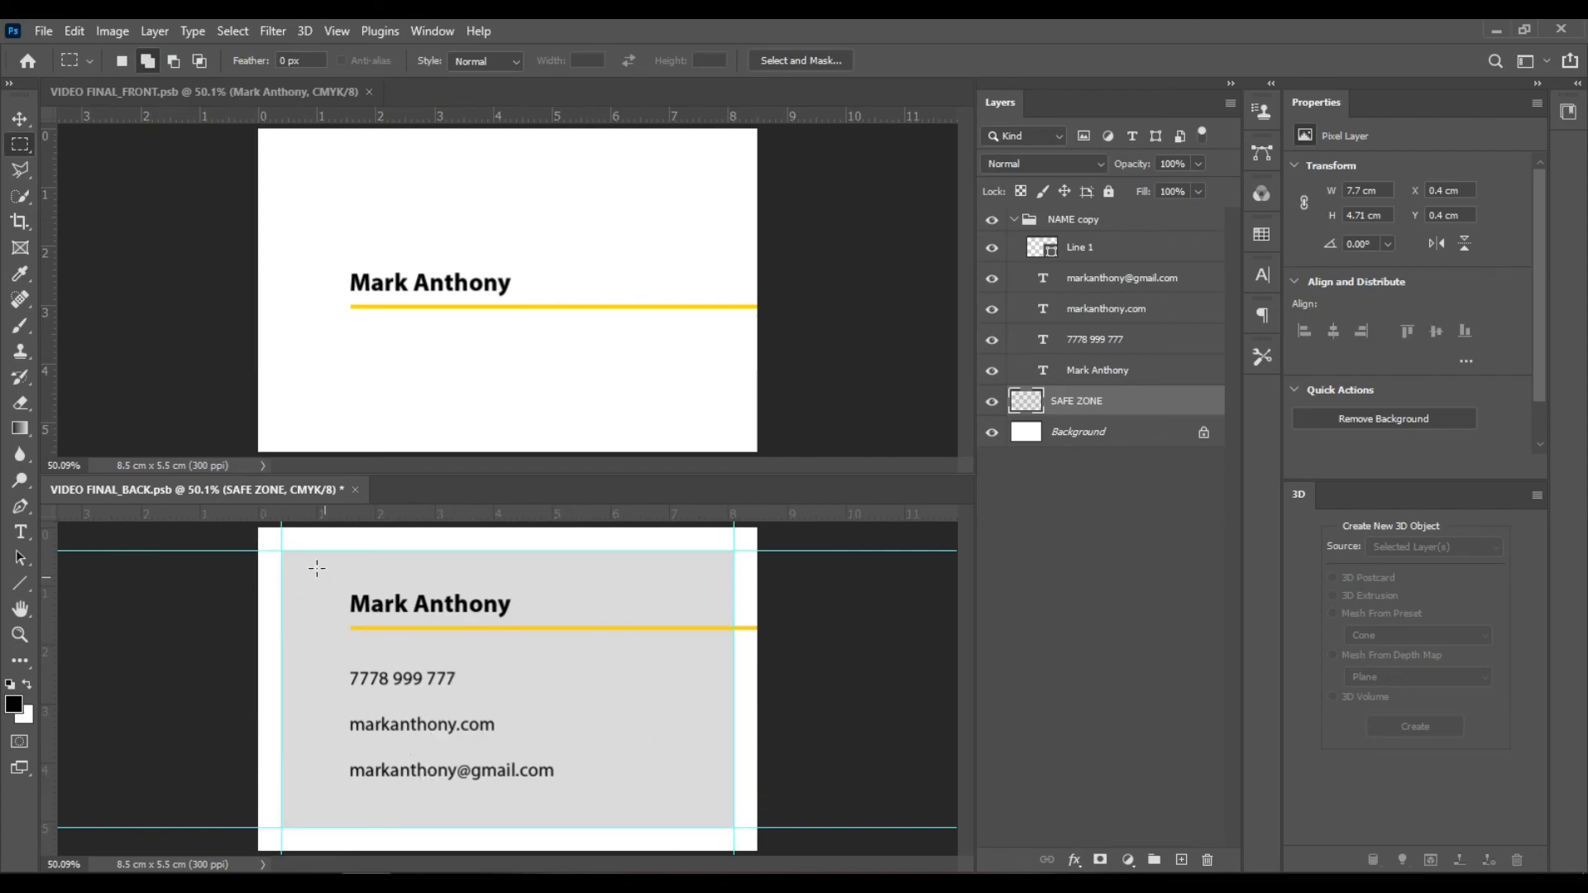
{"action": "left_click", "coordinate": [992, 401]}
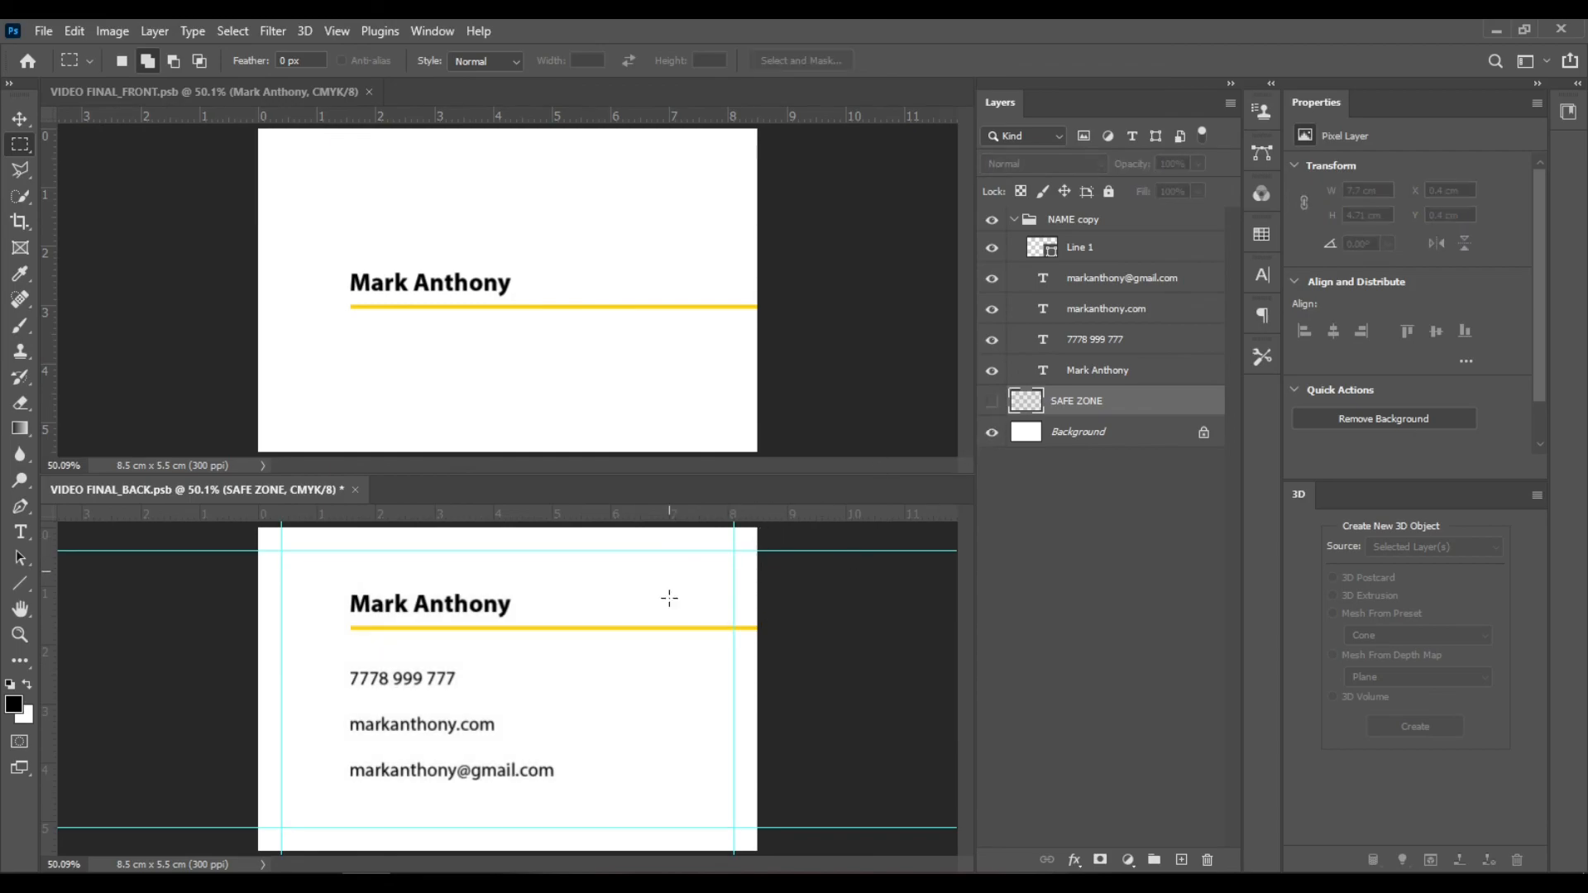